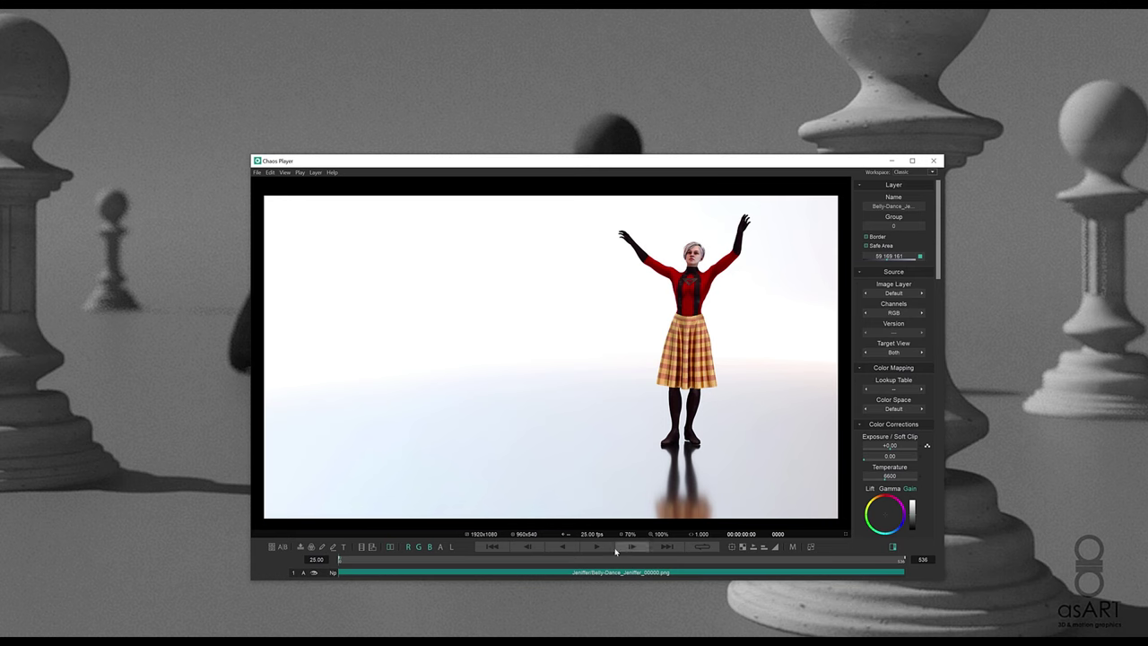
Play the rendered dance image sequence in Chaos Player, then switch to the 3ds Max window.
left_click(599, 548)
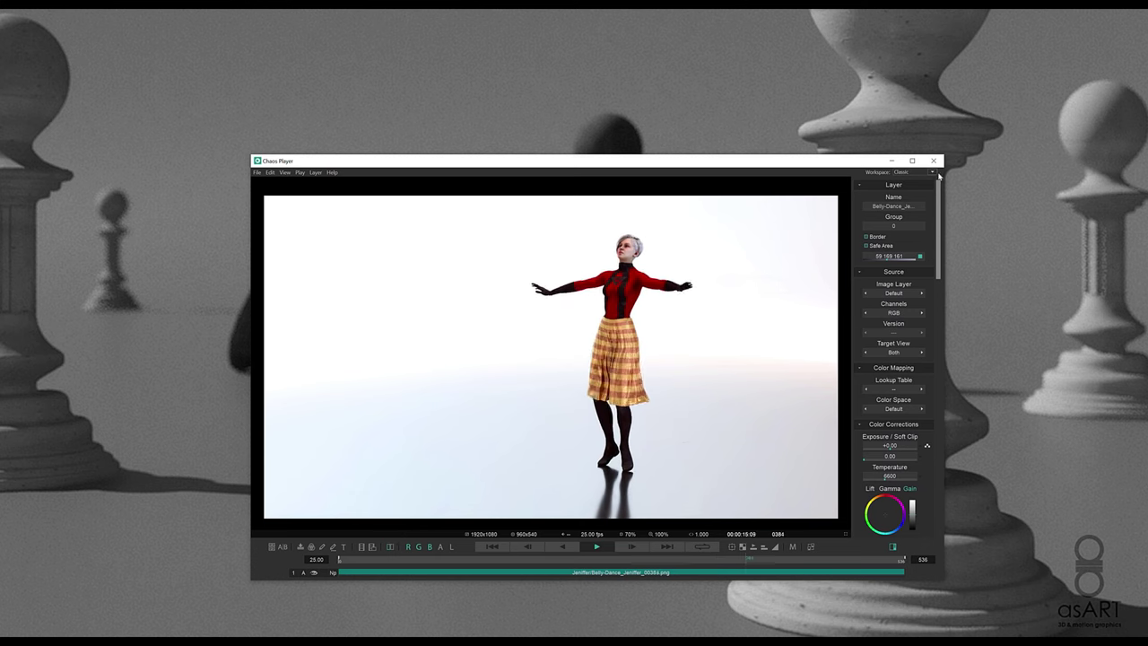
left_click(162, 608)
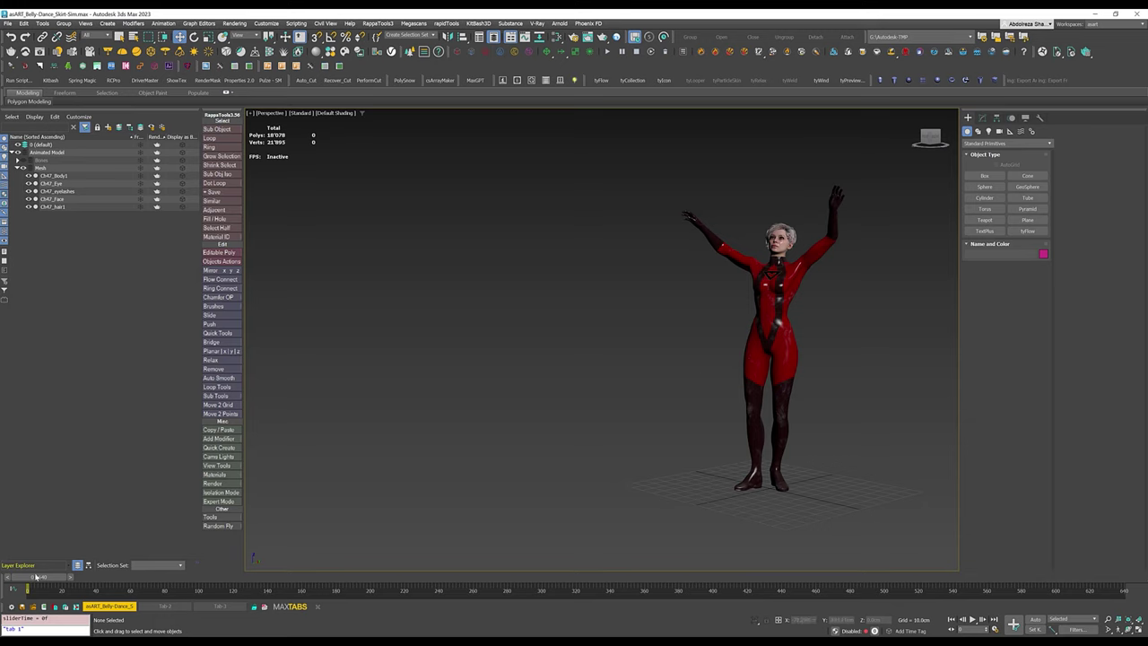
mouse_move(36, 577)
left_mouse_down()
mouse_move(422, 576)
mouse_move(27, 567)
left_mouse_up()
key("w")
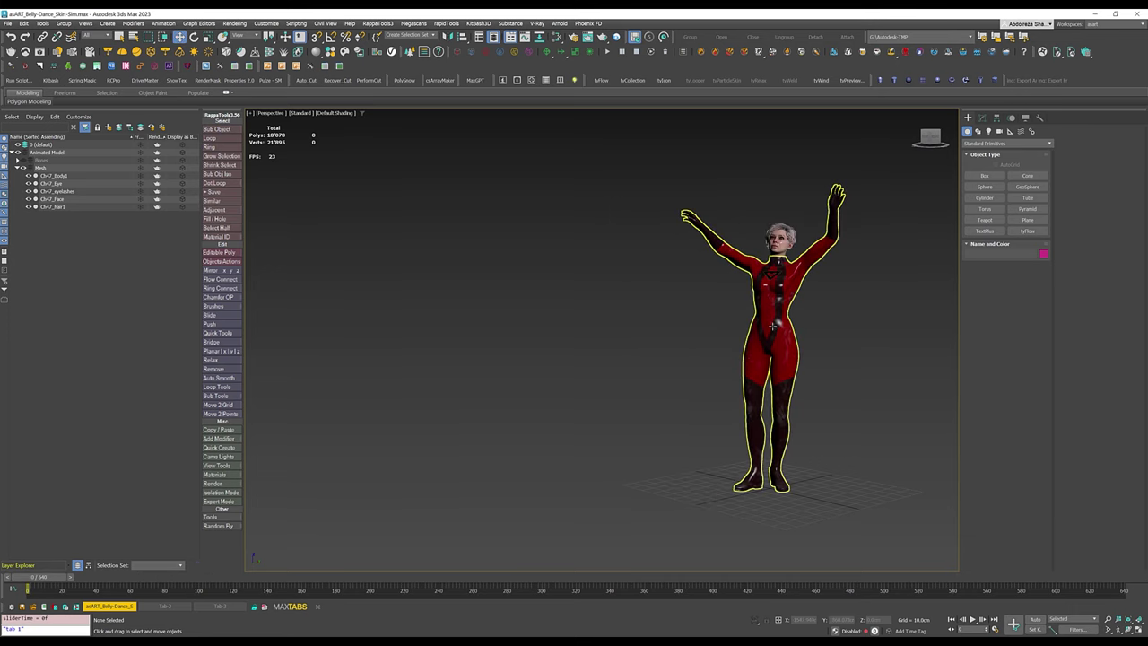
left_click(773, 326)
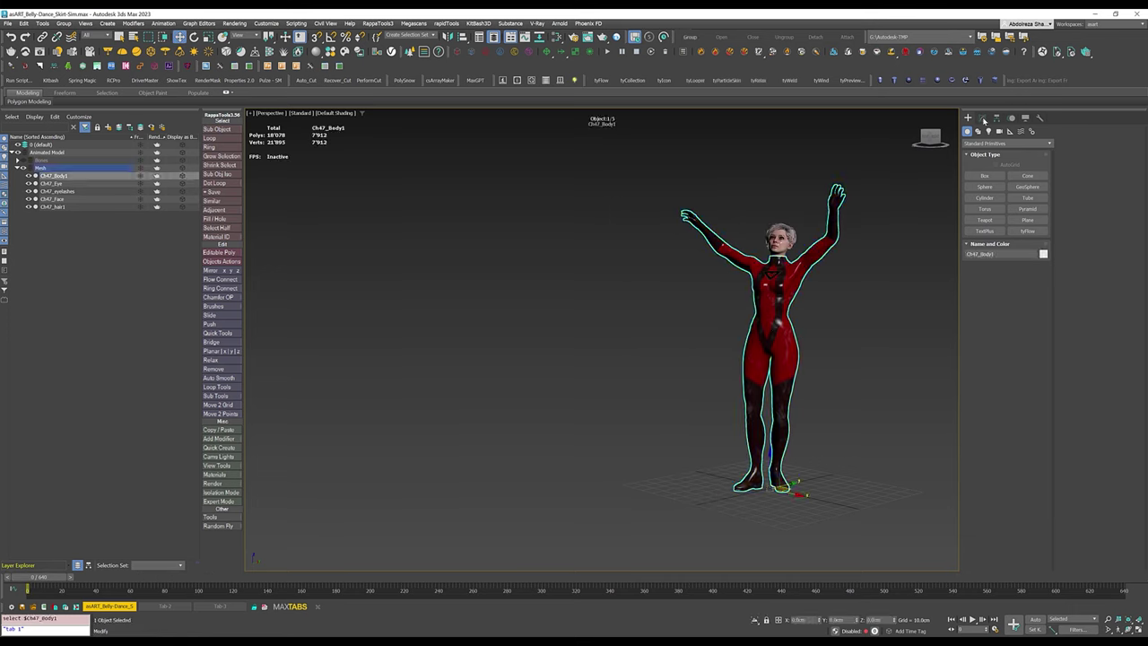
left_click(984, 119)
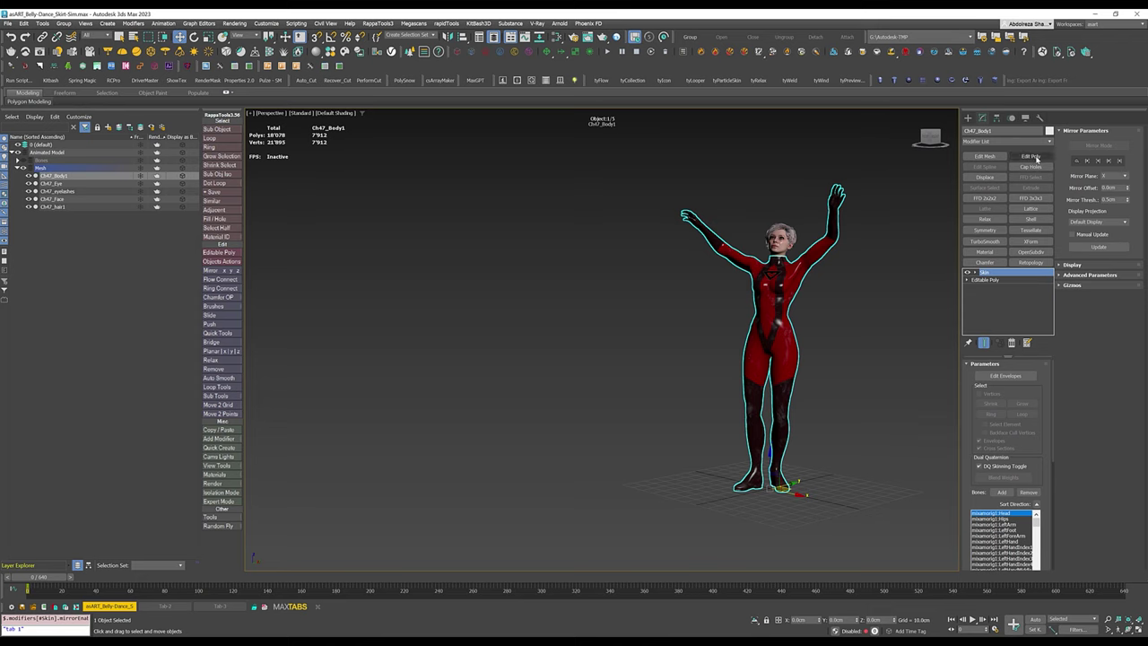
left_click(840, 391)
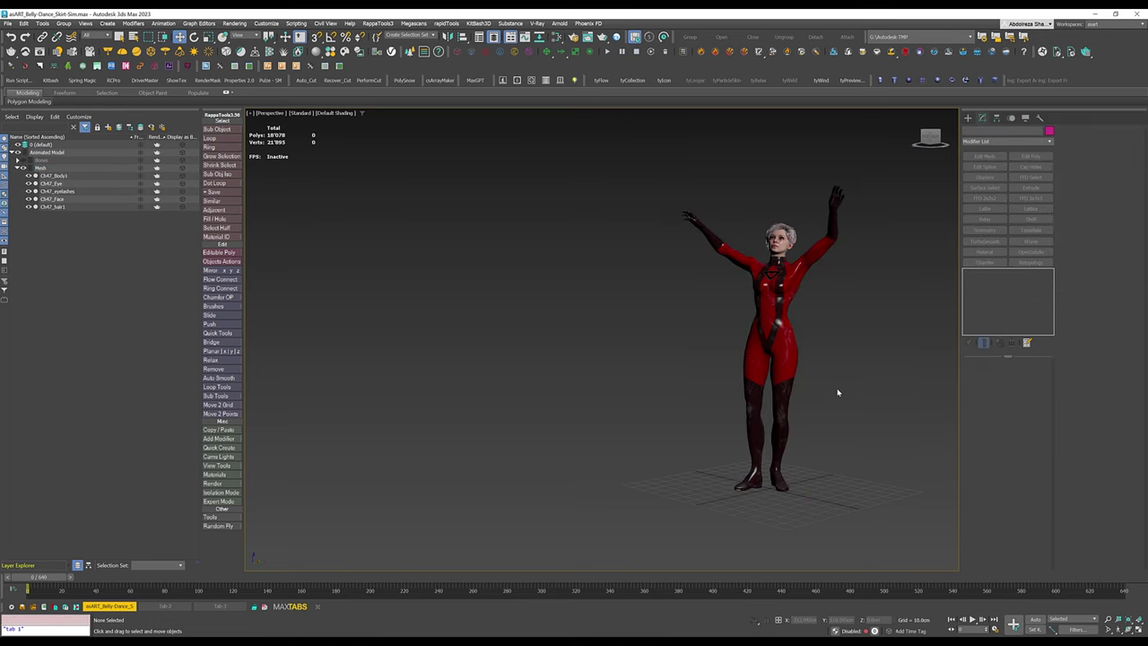
On Ch47_Body1 with Edged Faces shown, select a ring of edges around the waist.
left_click(772, 289)
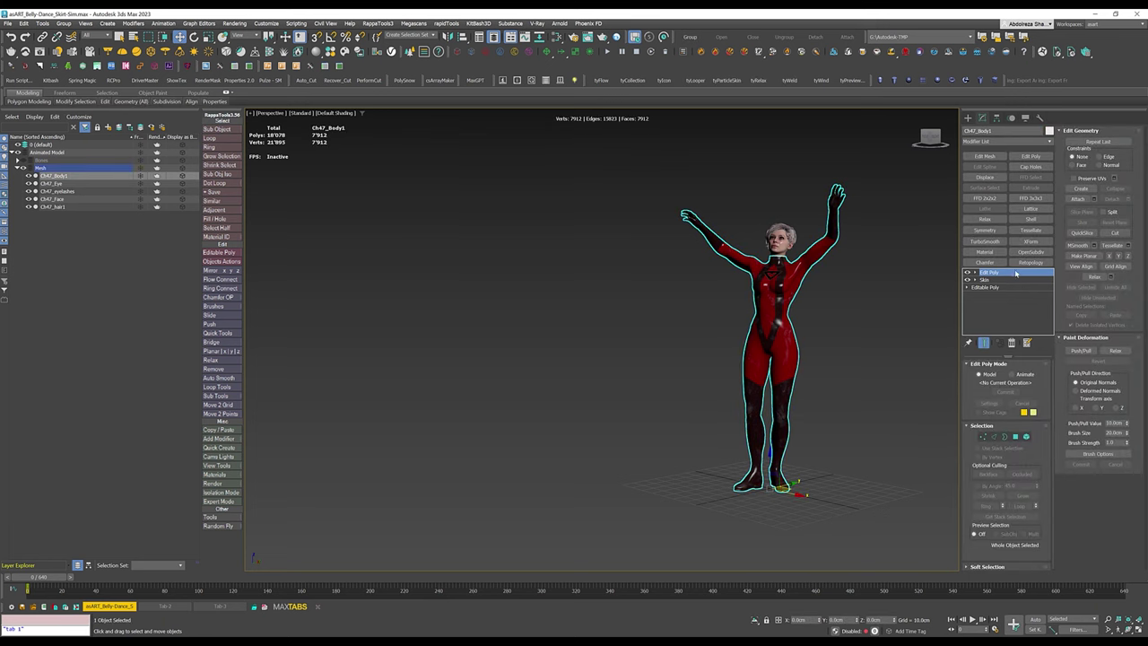
middle_click_drag(832, 380, 779, 404)
key("F4")
scroll(691, 367, "up", 5)
scroll(779, 404, "up", 6)
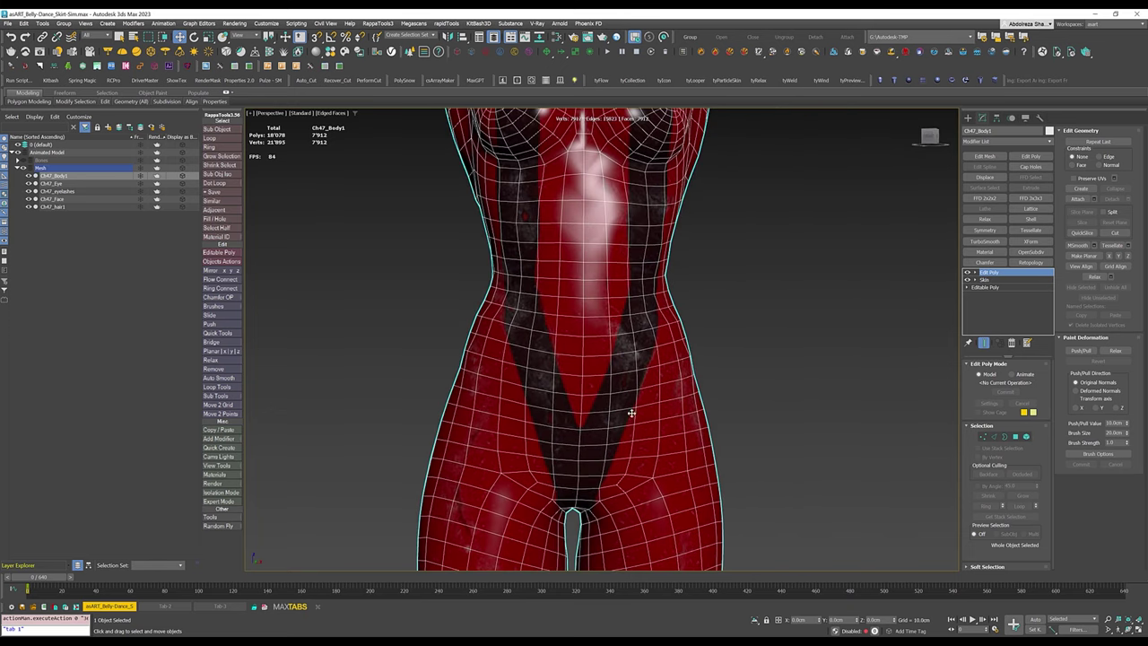
left_click(996, 436)
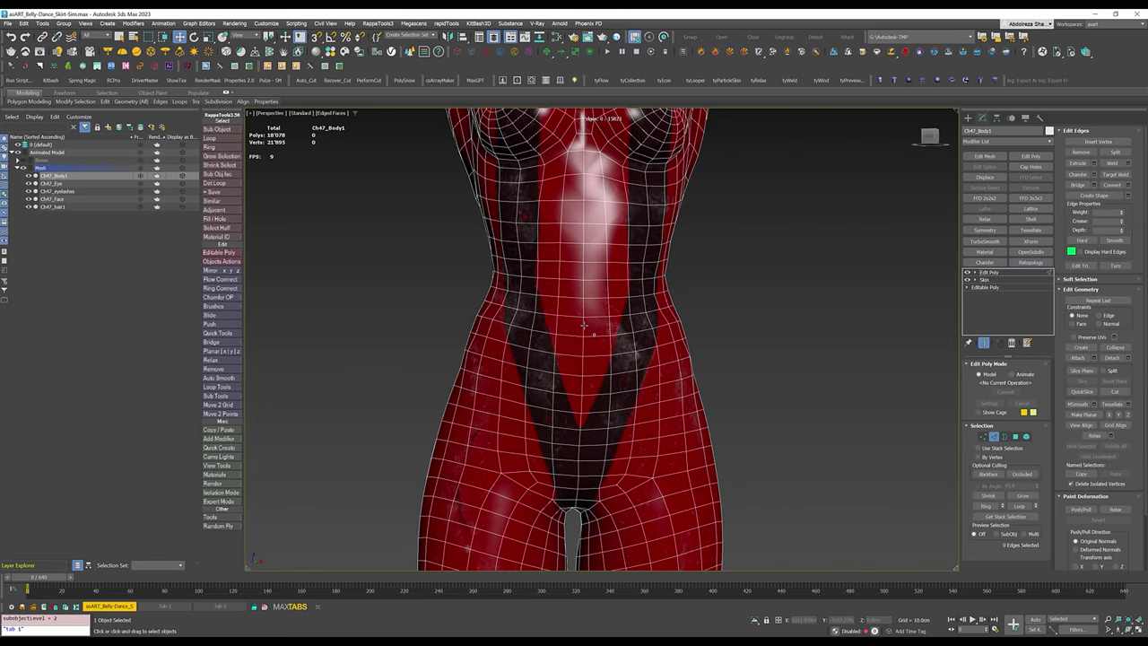
left_click(596, 326)
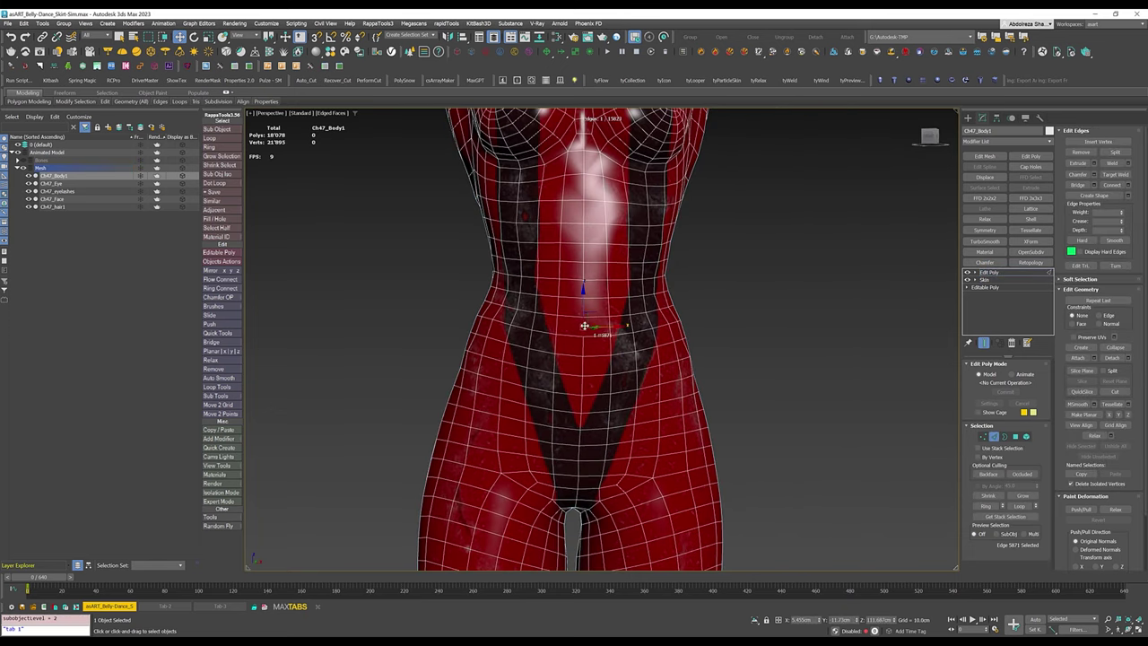
left_click(987, 506)
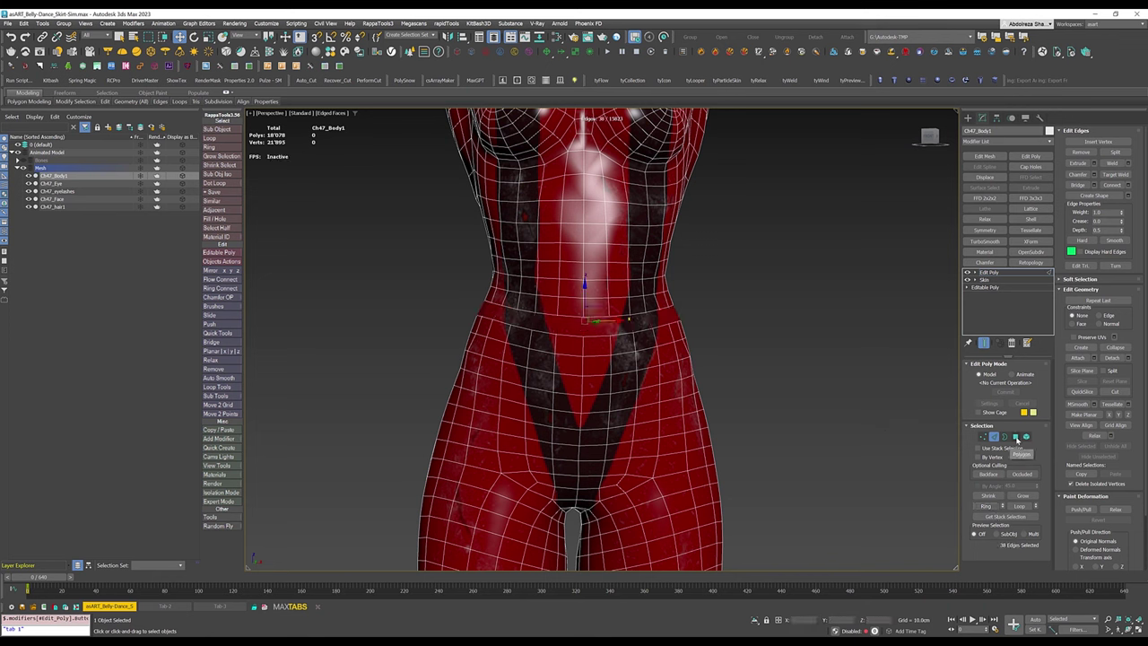
Detach the waist polygons as a clone named Skirt and delete the Edit Poly modifier.
left_click(1017, 437, "ctrl")
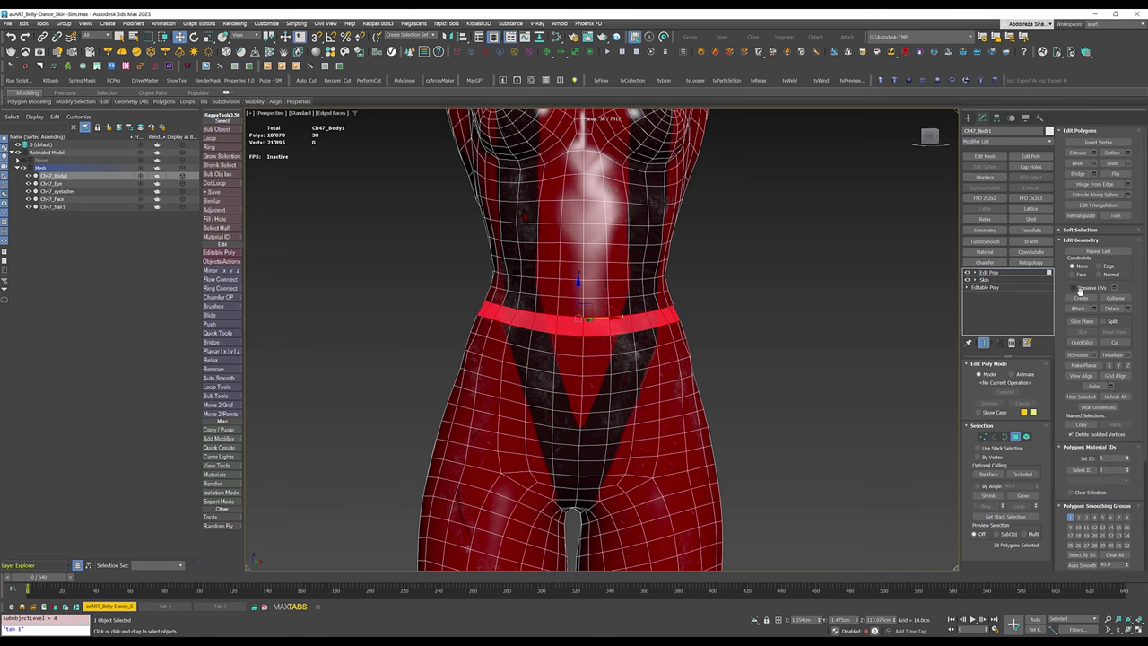
left_click(1128, 309)
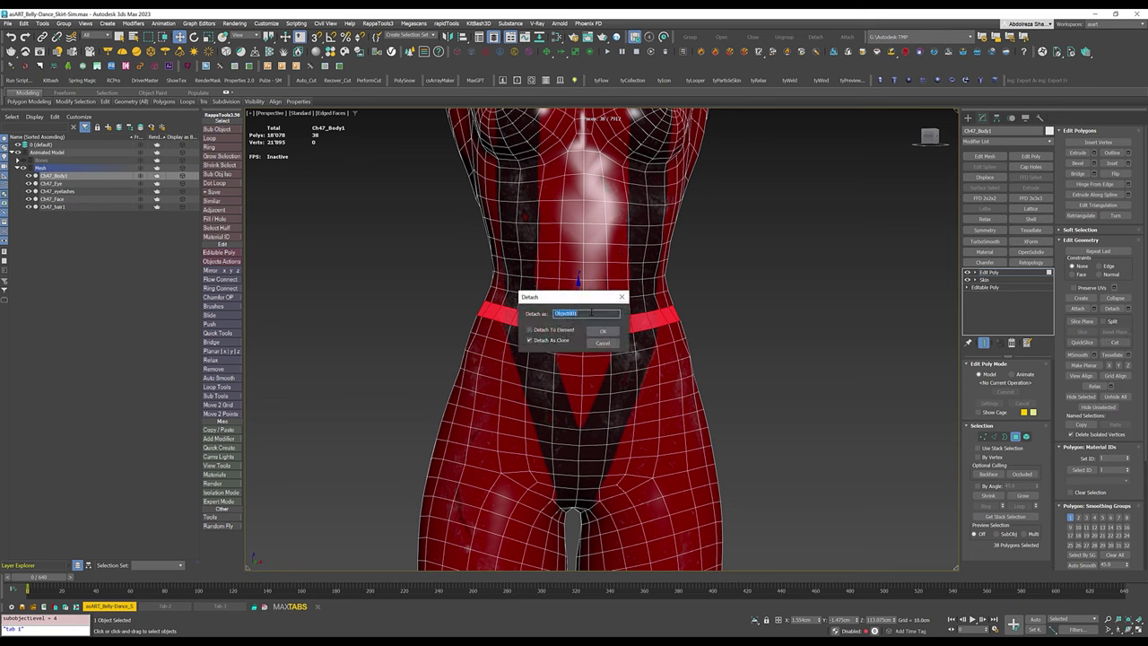
type("Skirt")
key("Return")
left_click(1012, 343)
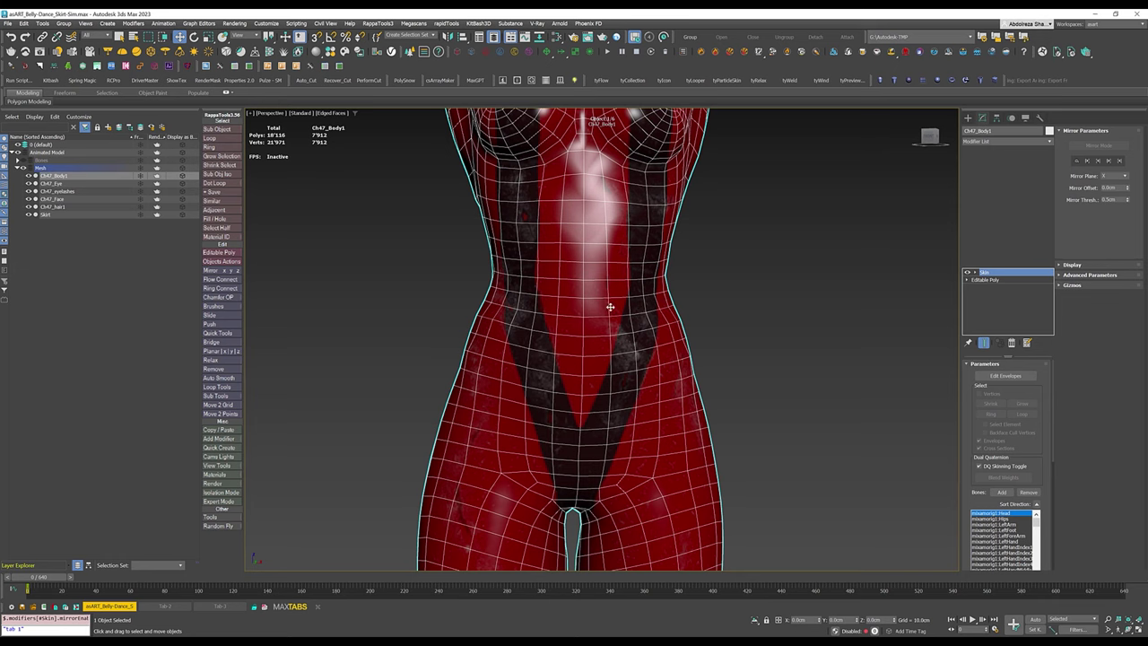
Remove the red material from Skirt with the UVW Remove utility.
left_click(44, 215)
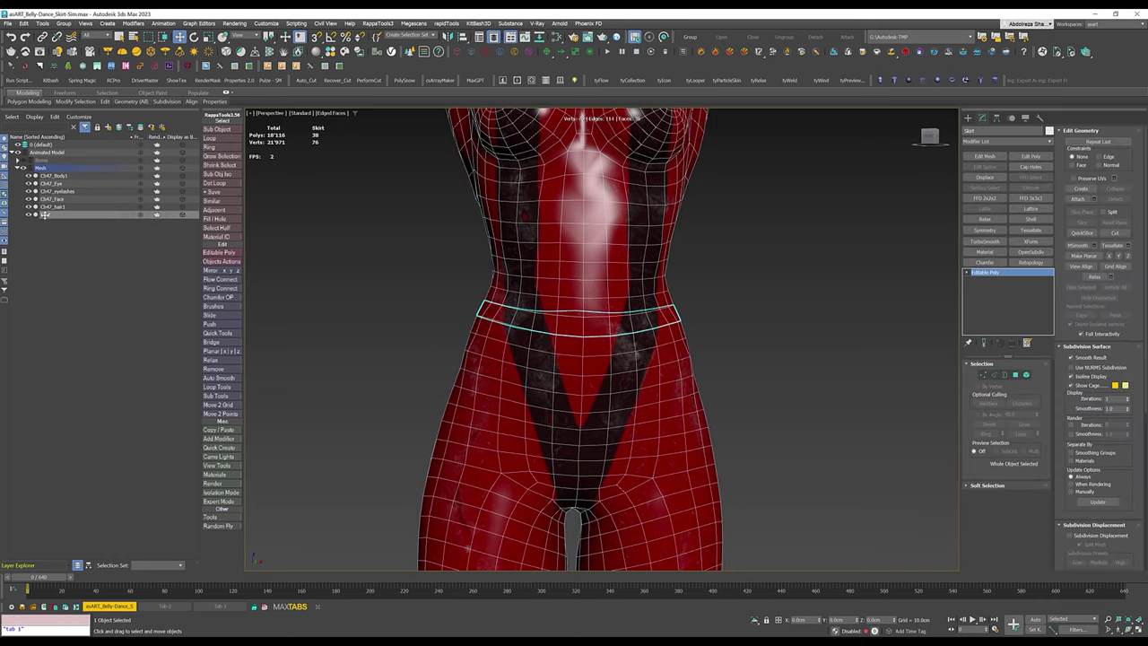
left_click(1040, 118)
left_click(1019, 337)
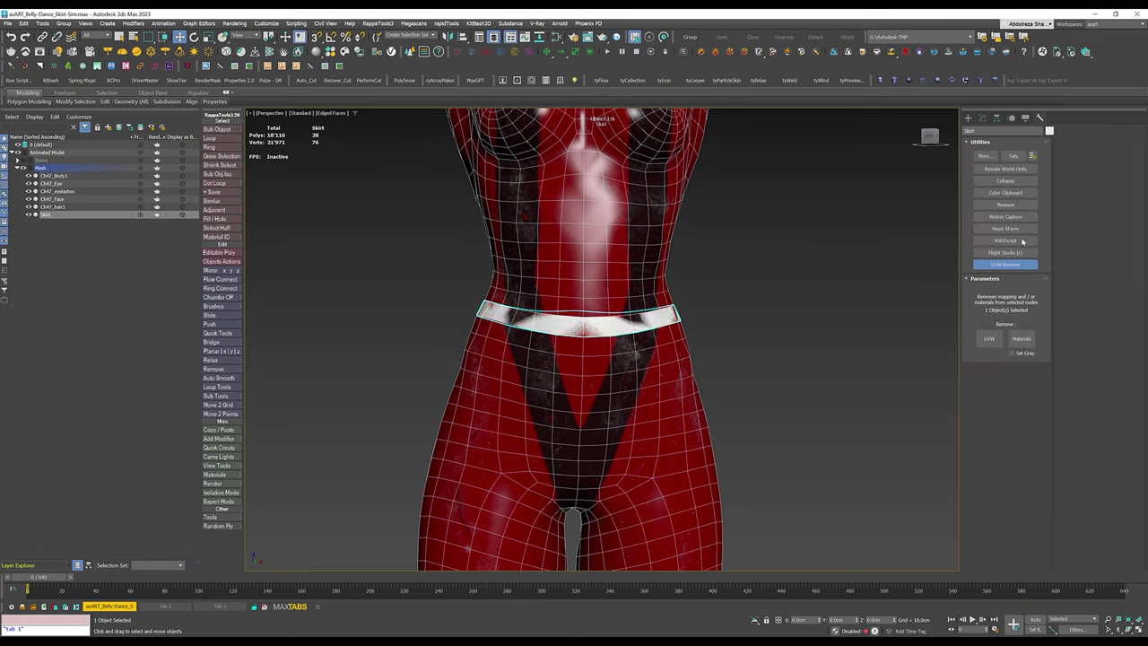
Set the Skirt's object colour to light blue.
left_click(984, 119)
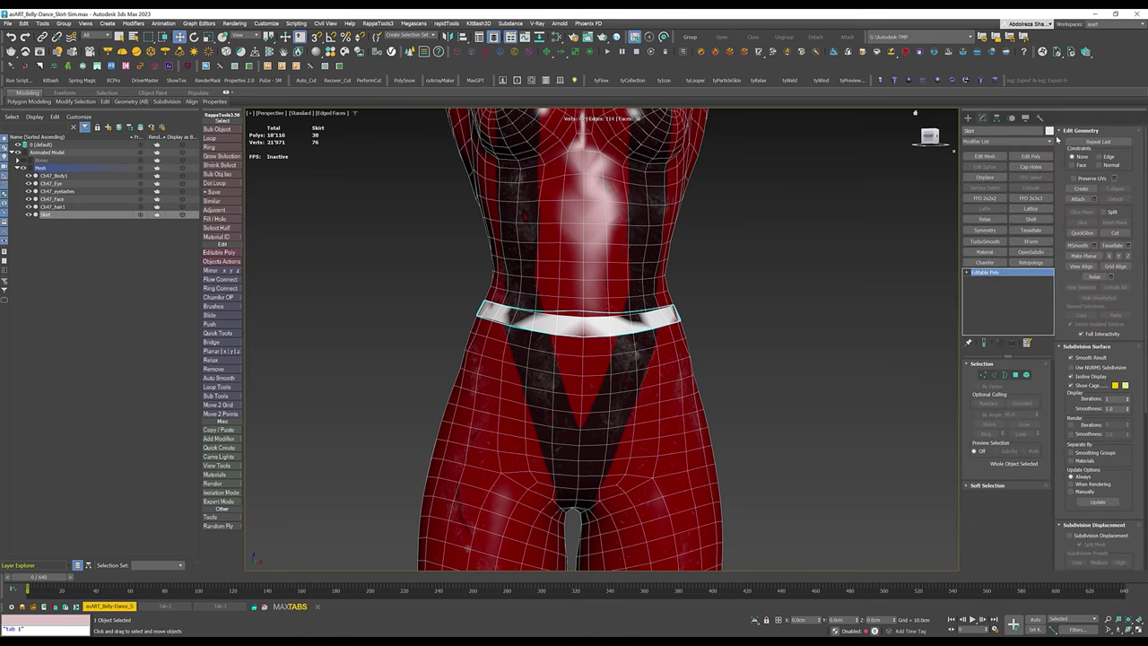
left_click(1050, 131)
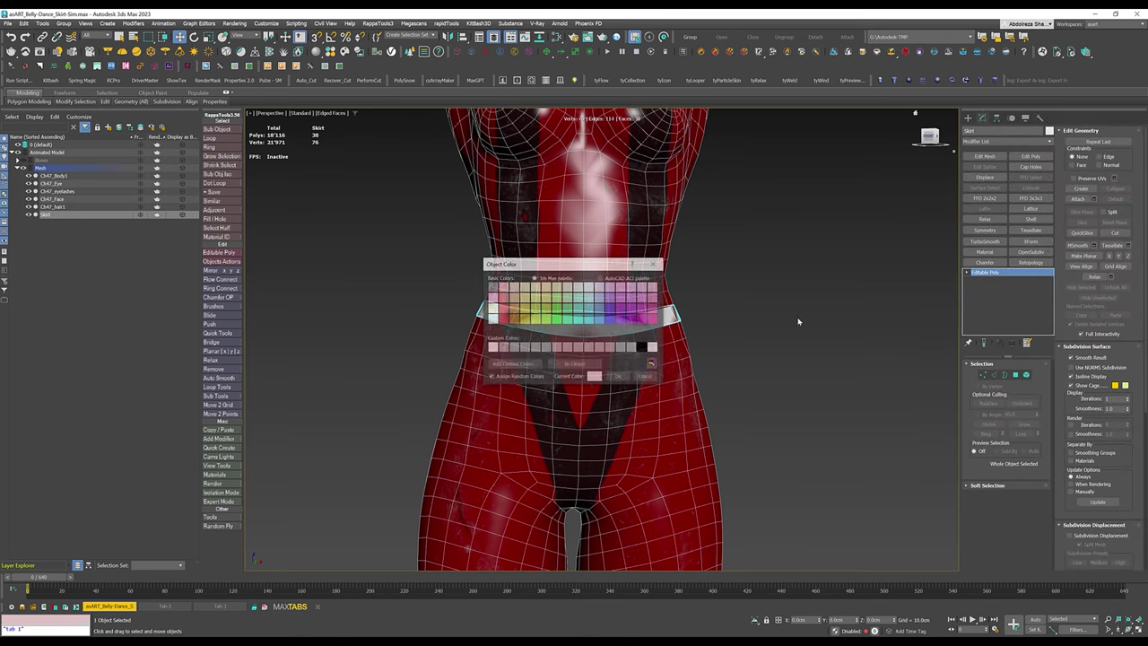
left_click(599, 312)
left_click(619, 377)
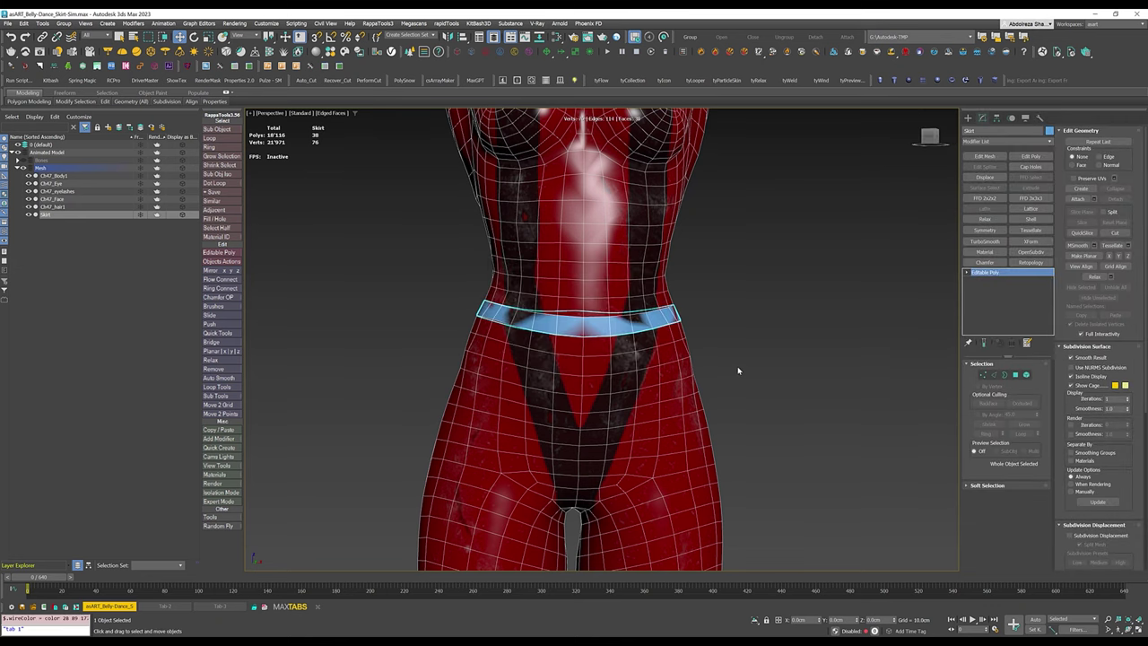
Select the Skirt's waist border and Shift-drag it down into a new strip.
scroll(718, 381, "down", 5)
middle_click_drag(718, 381, 599, 287, "alt")
left_click(1003, 376)
left_click(633, 289)
scroll(599, 274, "down", 4)
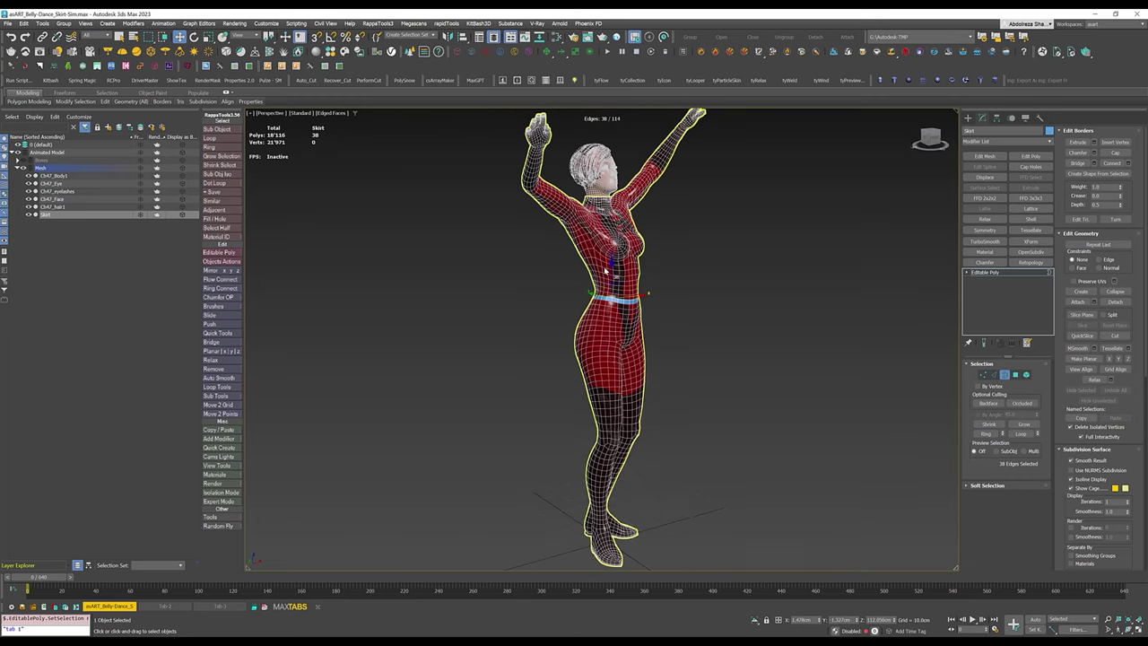
left_click_drag(611, 273, 601, 397, "shift")
Scale the extruded hem outward so the skirt flares into a wide cone.
mouse_move(649, 408)
middle_mouse_down("alt")
mouse_move(646, 422)
mouse_move(674, 416)
mouse_move(663, 398)
middle_mouse_up("alt")
scroll(664, 413, "up", 5)
key("r")
middle_click_drag(700, 315, 692, 371, "alt")
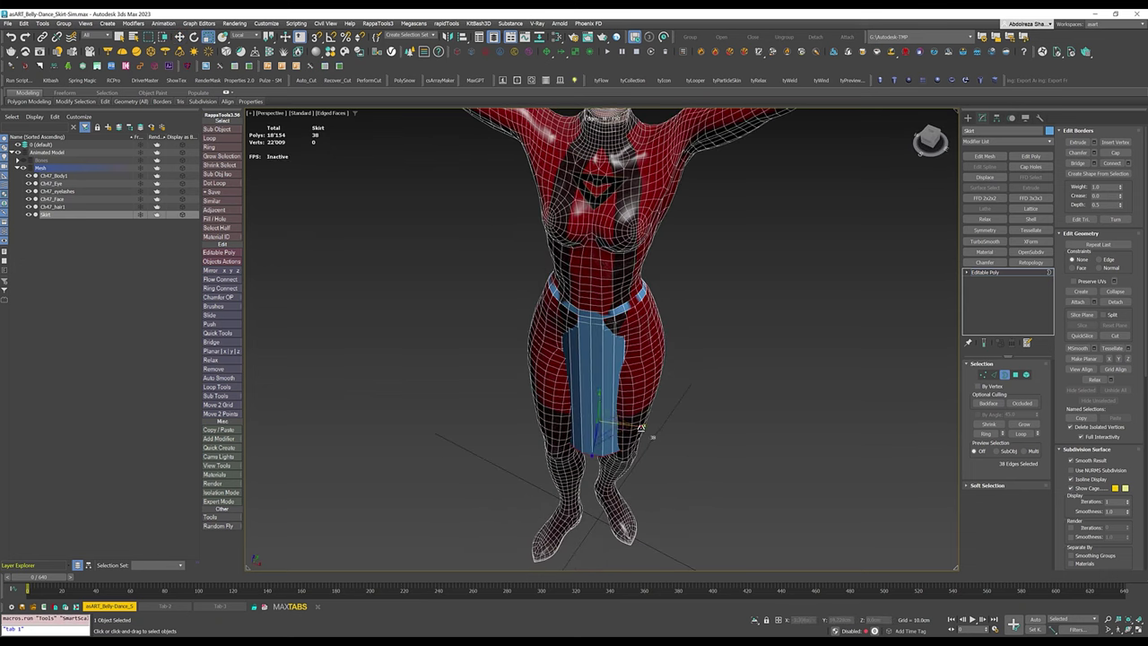
left_click_drag(643, 429, 700, 431)
middle_click_drag(669, 421, 646, 415, "alt")
left_click_drag(639, 409, 717, 393)
middle_click_drag(718, 393, 677, 443, "alt")
Move the hem up from the top view and flatten it level with Make Planar.
key("t")
key("w")
left_click_drag(613, 314, 588, 233)
key("p")
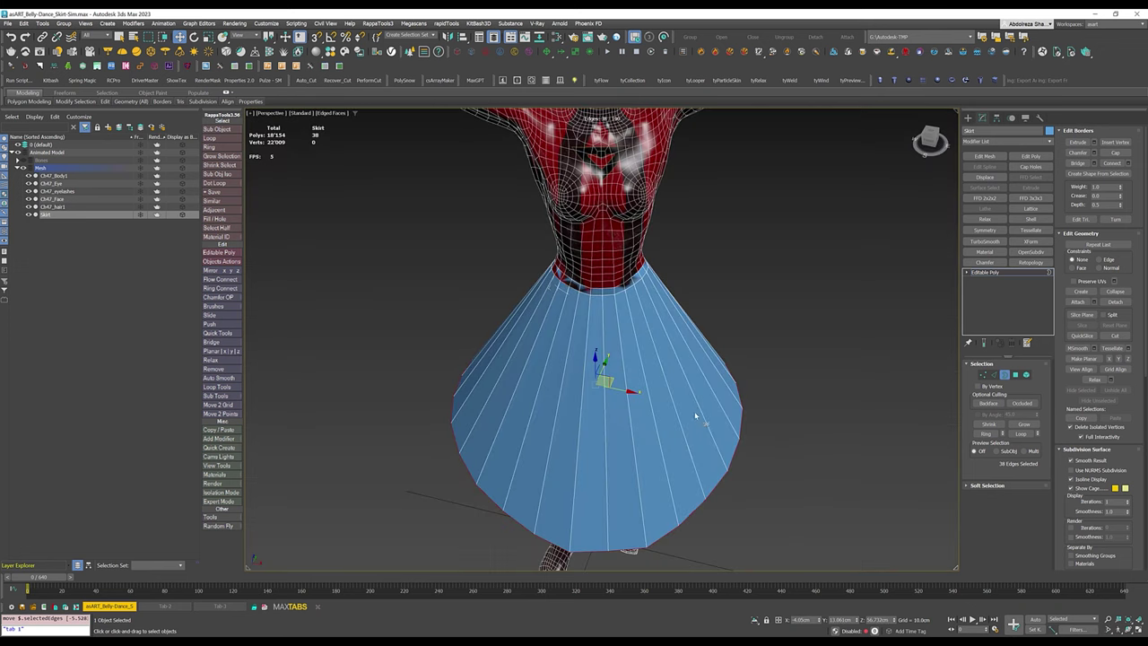
middle_click_drag(708, 405, 648, 396, "alt")
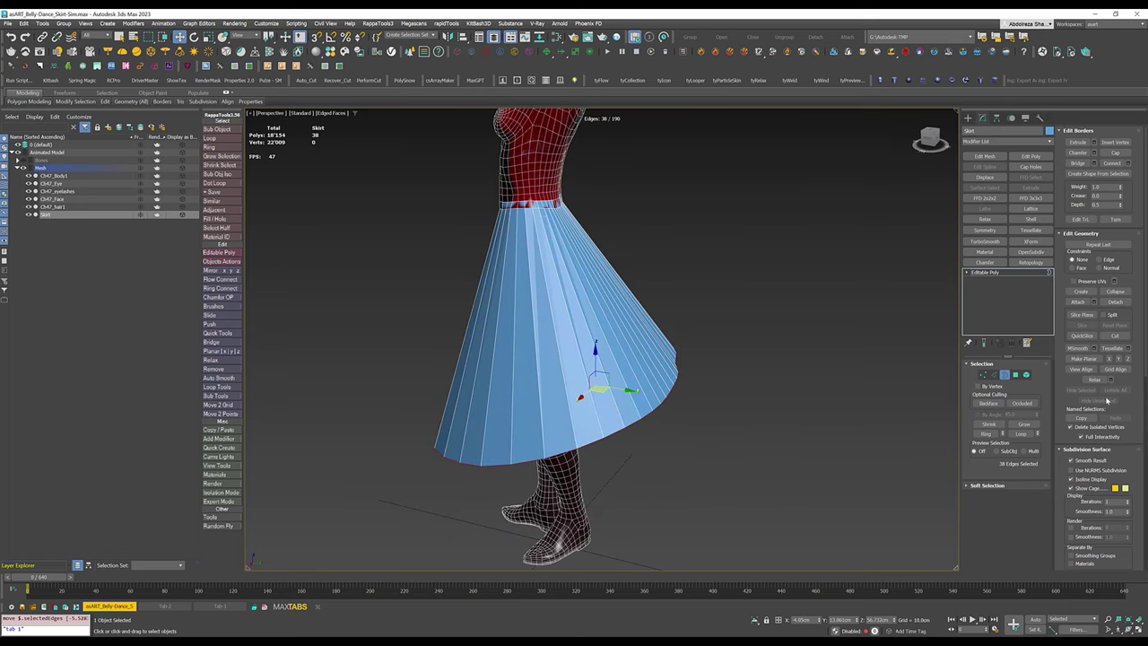
left_click(1128, 359)
middle_click_drag(772, 375, 806, 378, "alt")
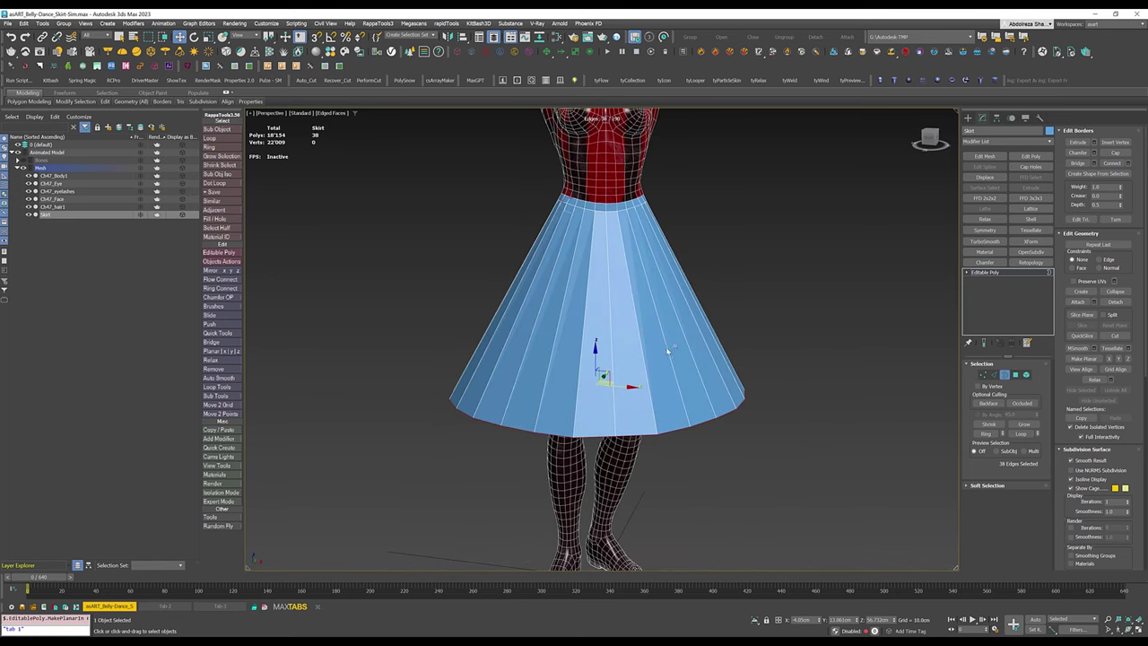
middle_click_drag(677, 350, 813, 375, "alt")
key("2")
middle_click_drag(631, 433, 622, 464, "alt")
Select ten vertical edge loops on the skirt and remove them.
double_click(643, 454)
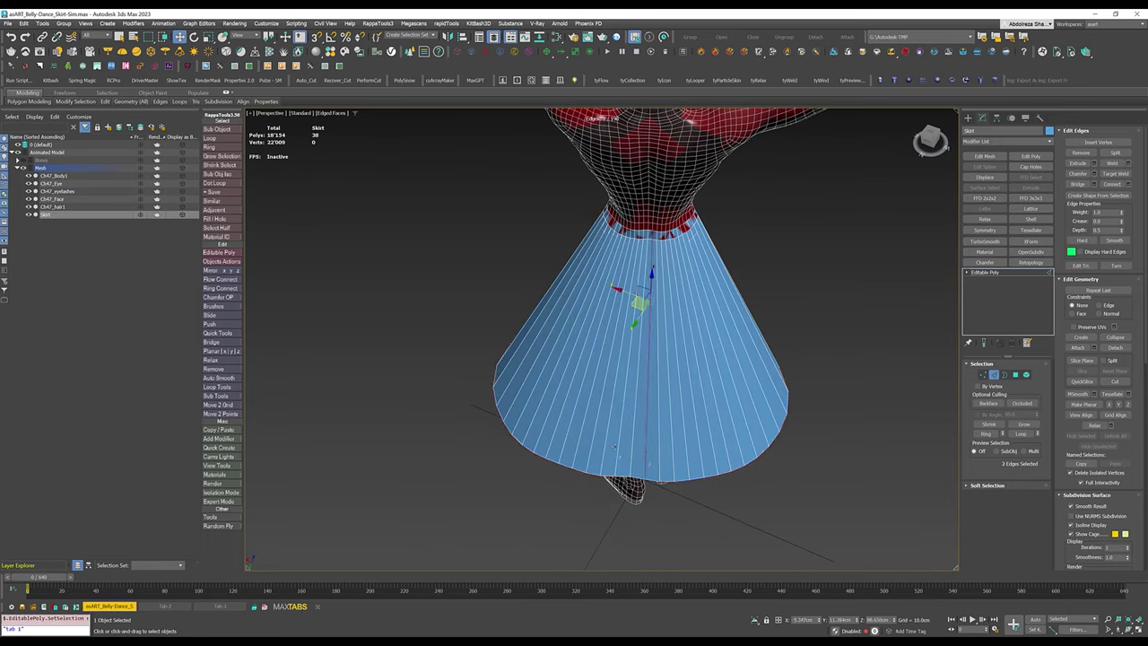
double_click(627, 447, "ctrl")
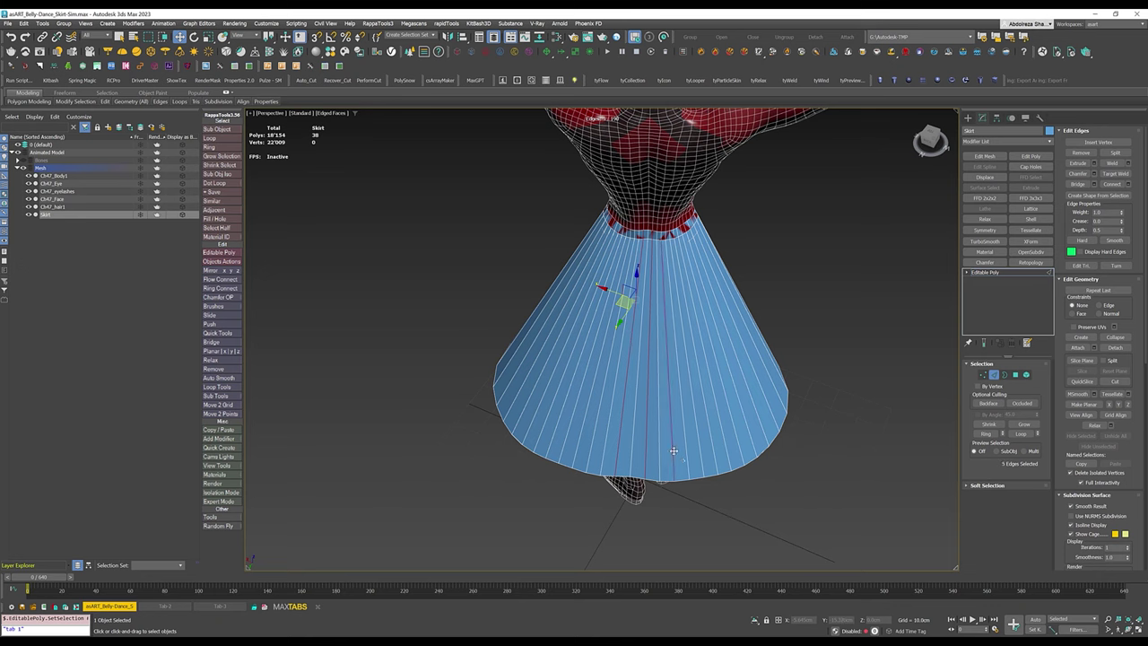
double_click(591, 446, "ctrl")
double_click(568, 434, "ctrl")
double_click(700, 453, "ctrl")
double_click(728, 451, "ctrl")
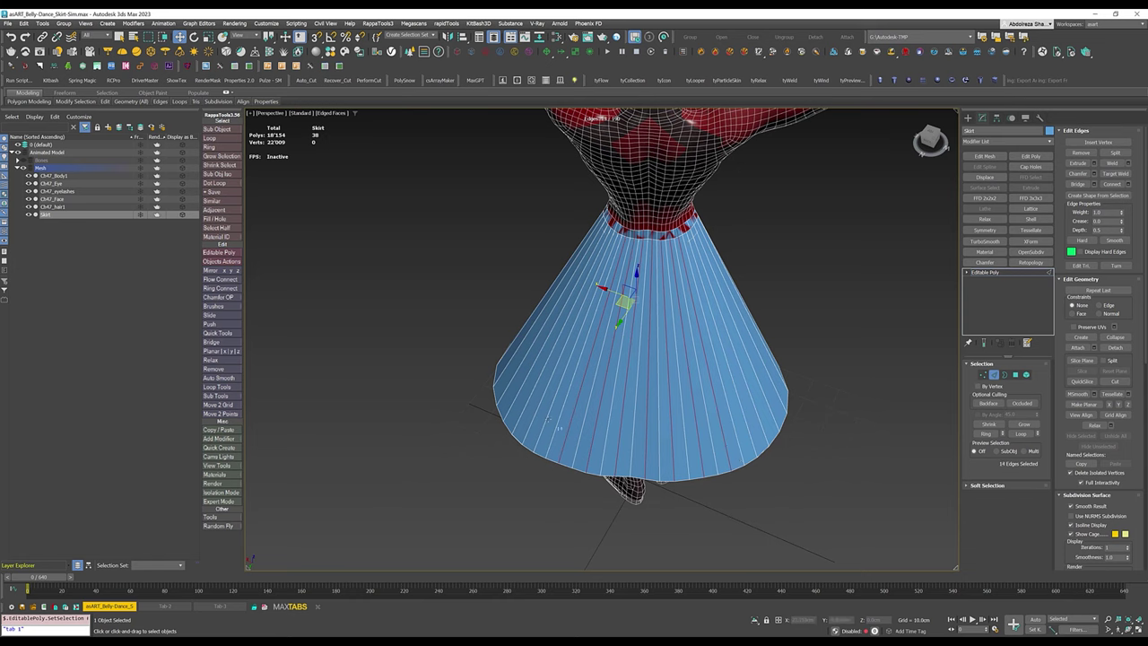
double_click(547, 417, "ctrl")
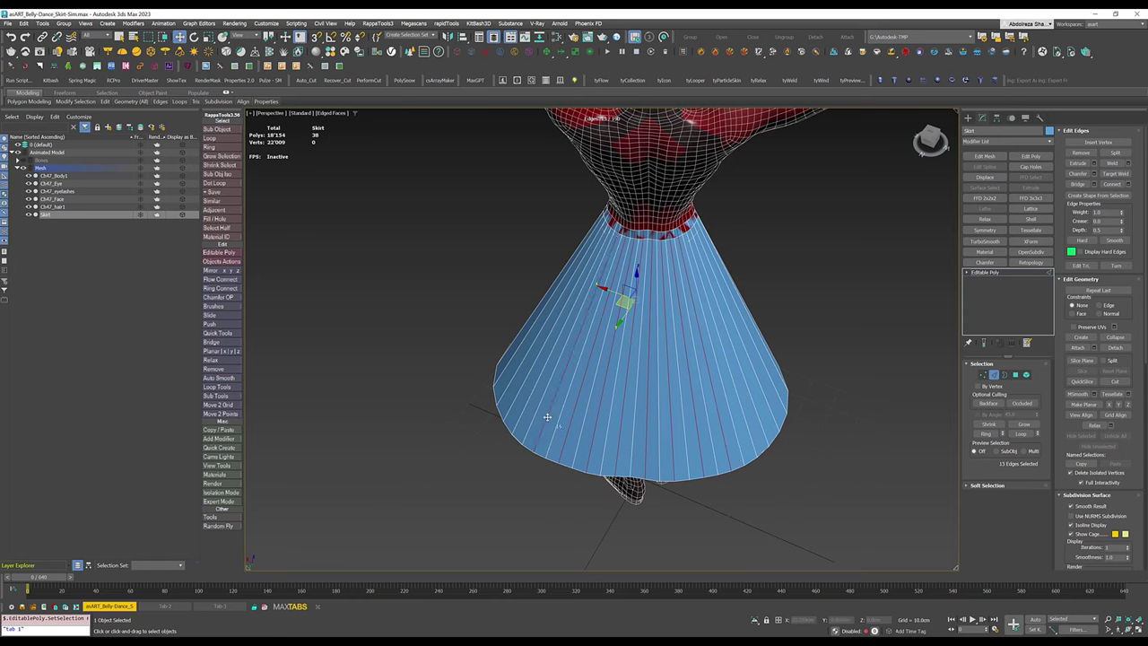
double_click(749, 435, "ctrl")
double_click(540, 418, "ctrl")
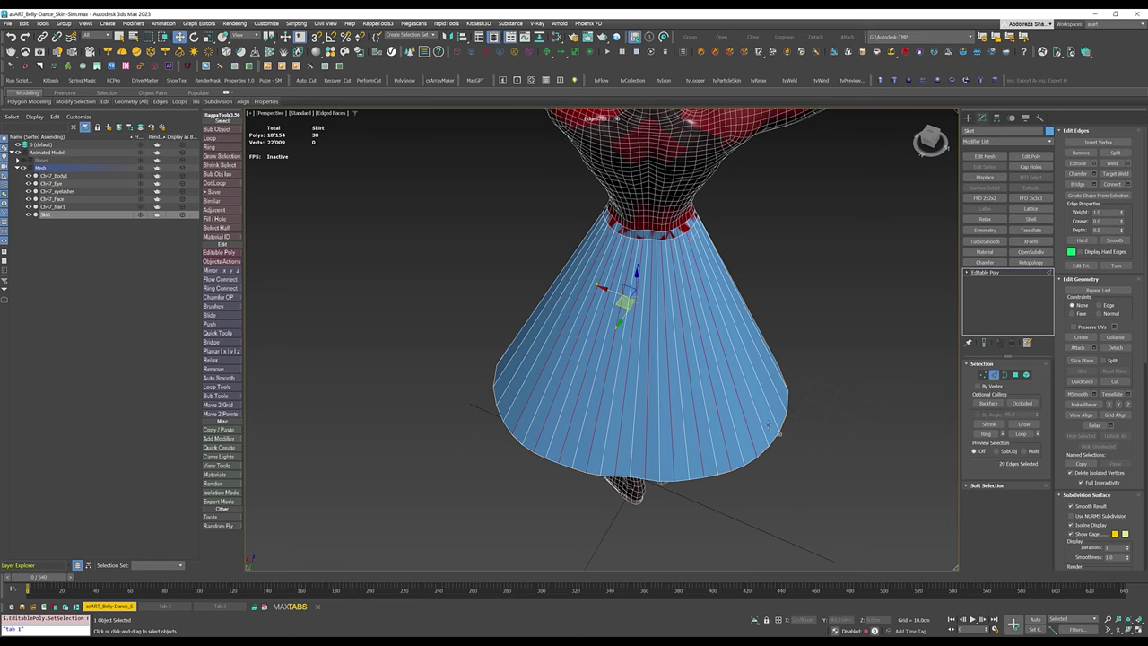
double_click(778, 423, "ctrl")
mouse_move(798, 451)
middle_mouse_down("alt")
mouse_move(763, 456)
mouse_move(805, 449)
middle_mouse_up("alt")
key("ctrl+BackSpace")
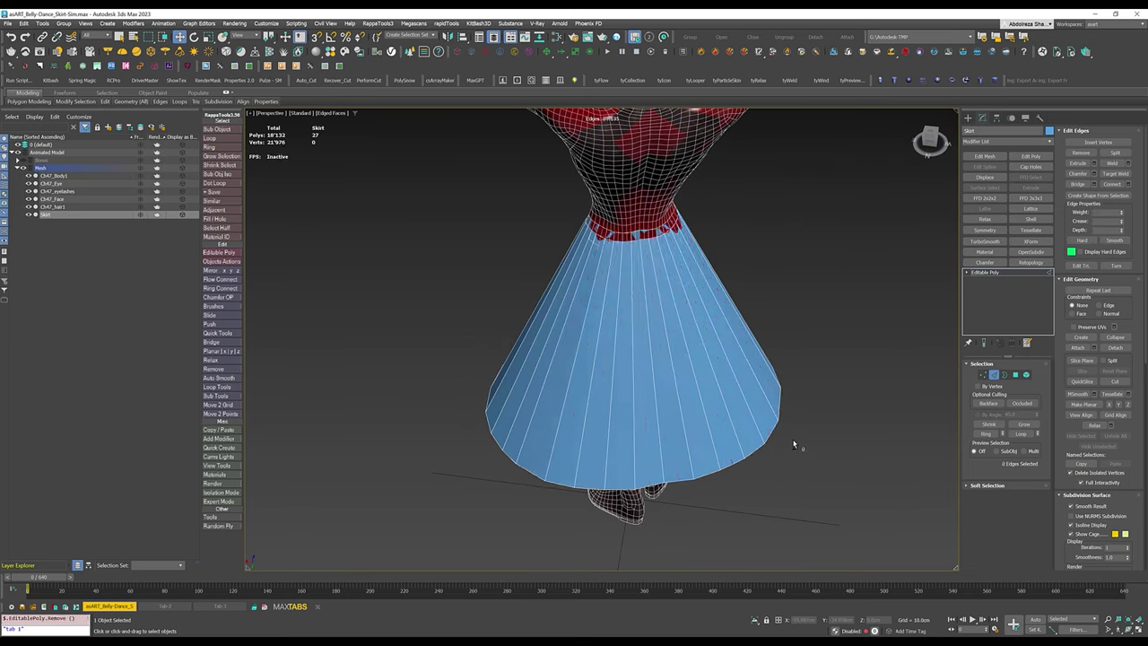
Ring-select the 27 vertical skirt edges and apply Set Flow from the Loops panel.
middle_click_drag(805, 463, 679, 437, "alt")
left_click(687, 420)
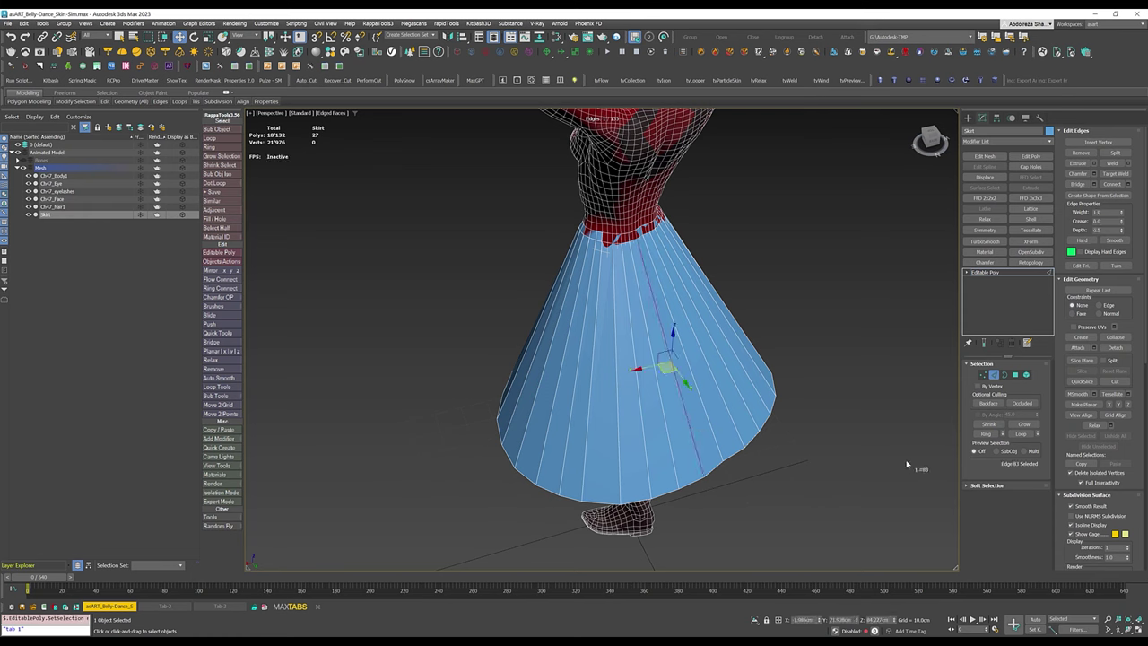
left_click(985, 433)
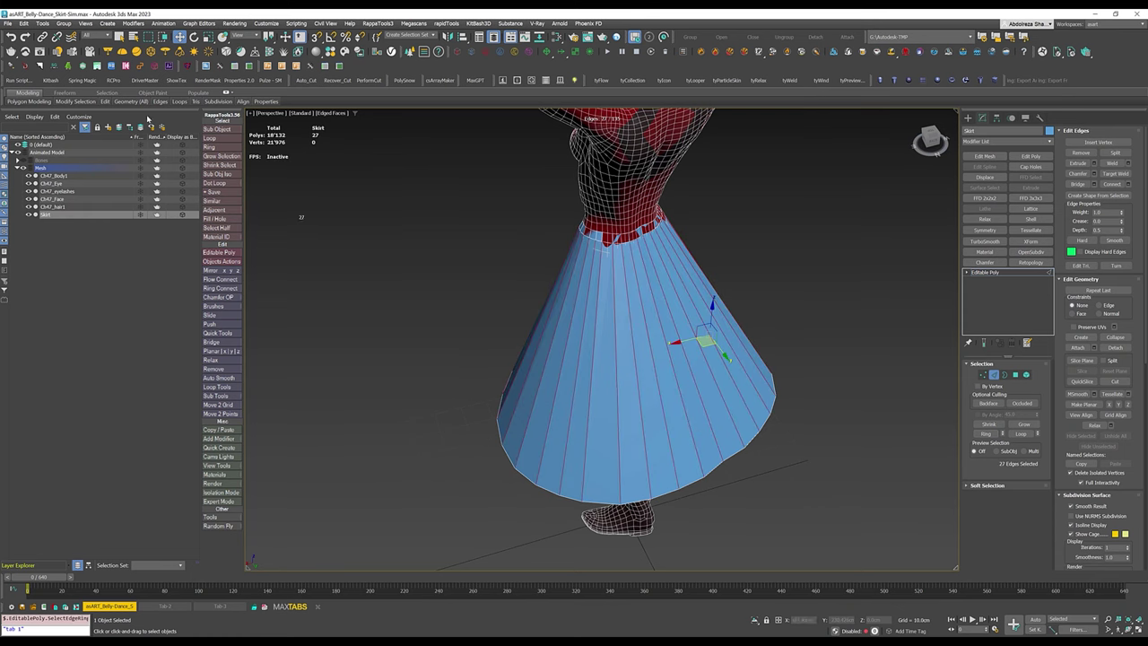
left_click(179, 100)
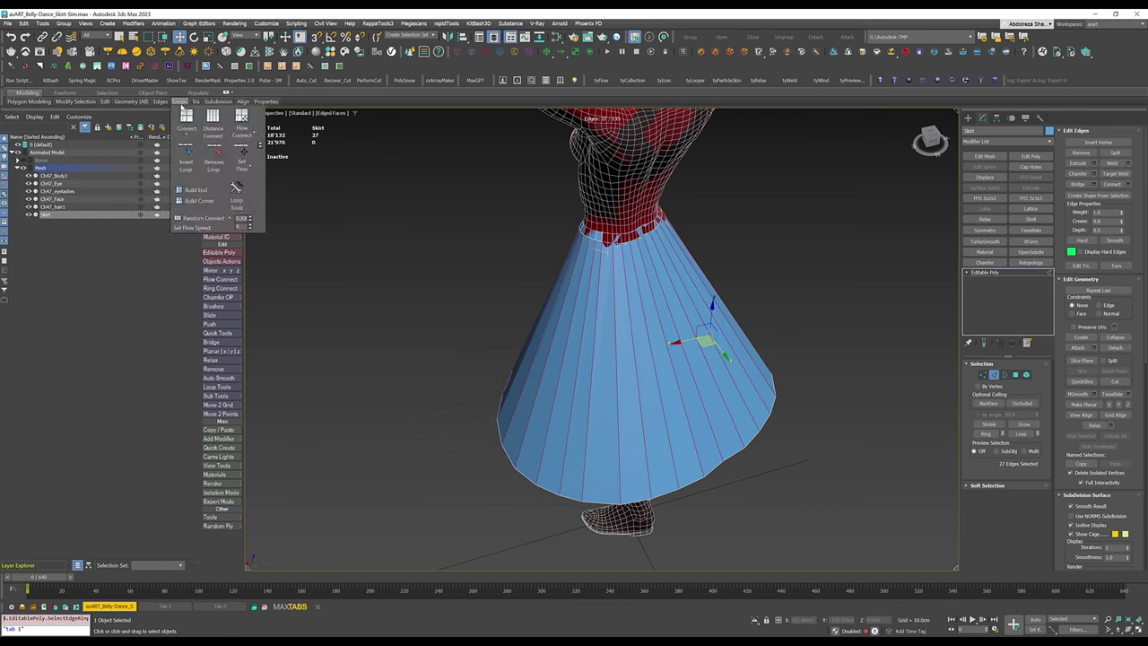
left_click(244, 151)
middle_click_drag(460, 365, 497, 355, "alt")
Select the skirt's two top waist edge loops and scale them outward to widen the waistband.
scroll(556, 346, "up", 8)
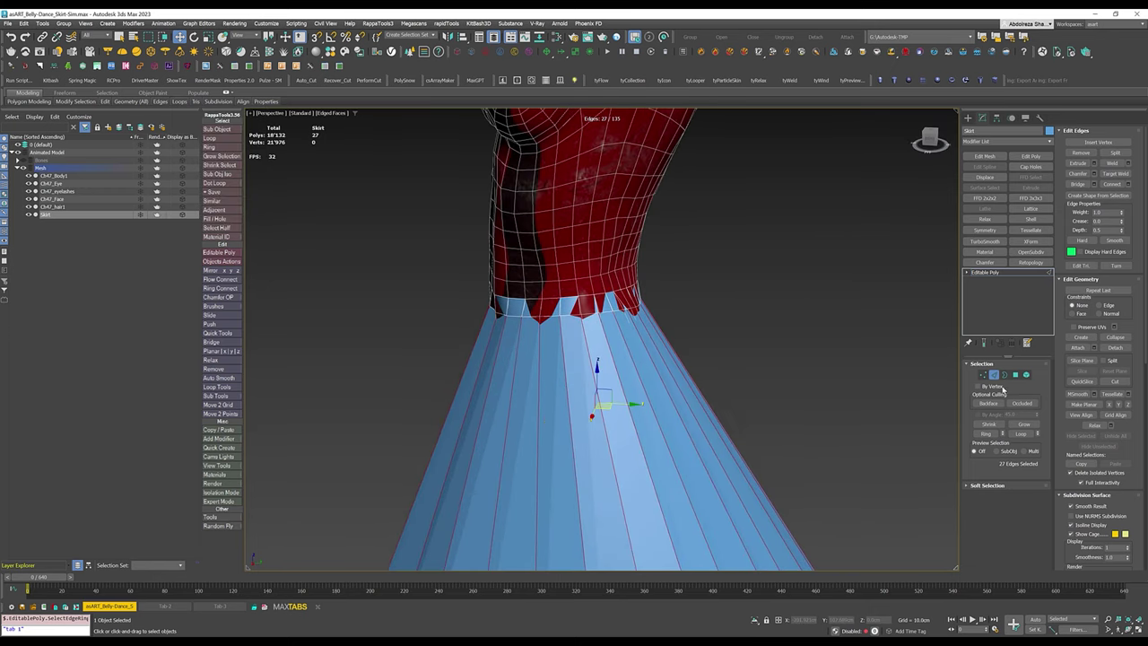
double_click(588, 314)
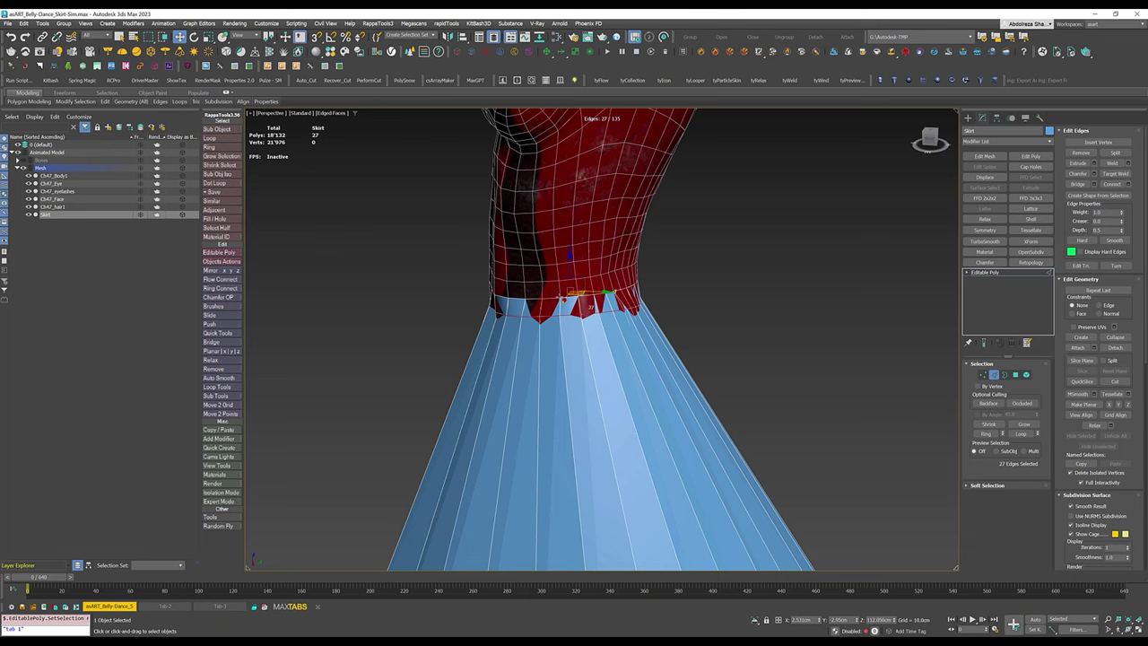
double_click(556, 297, "ctrl")
middle_click_drag(564, 311, 557, 342, "alt")
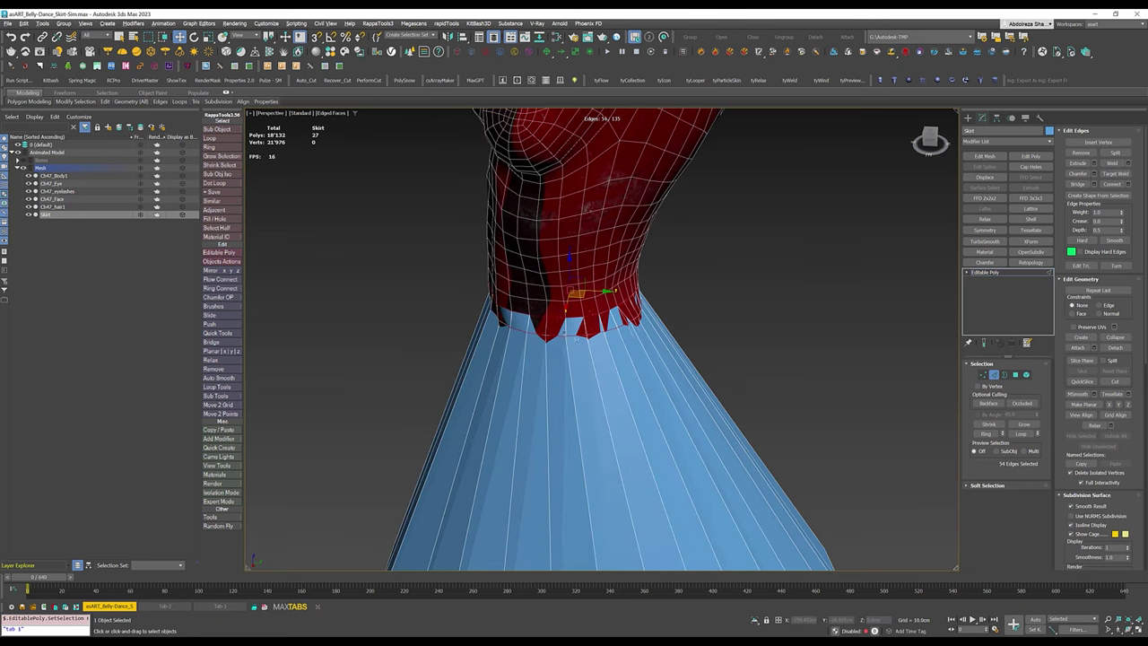
key("r")
left_click_drag(574, 284, 572, 284)
middle_click_drag(559, 341, 705, 341, "alt")
scroll(550, 320, "up", 3)
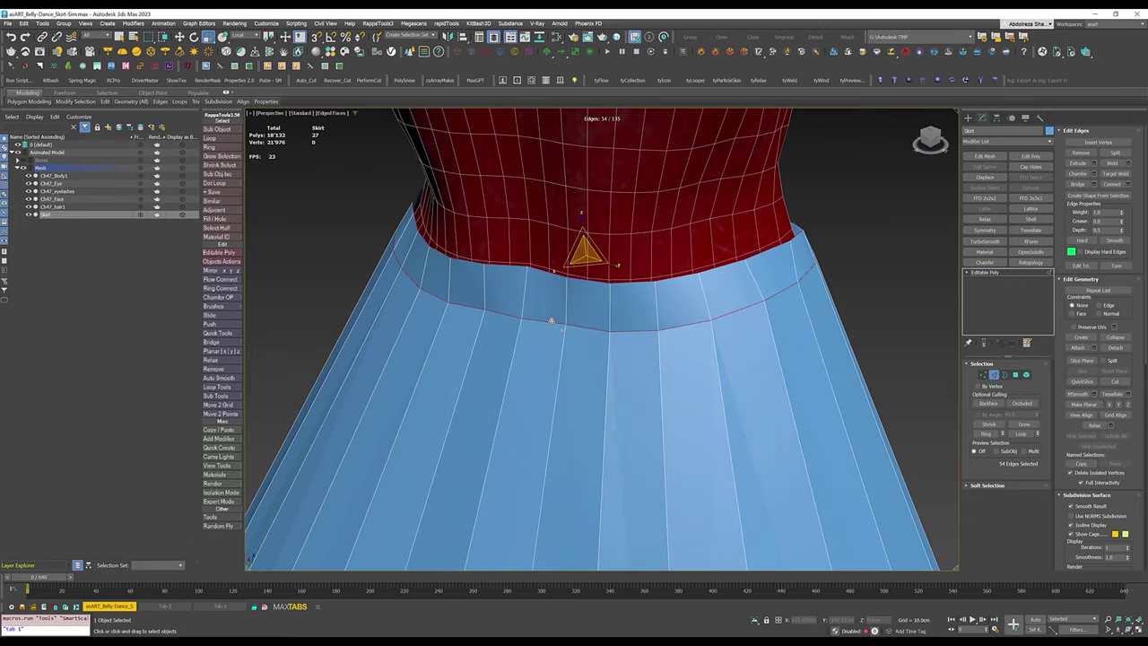
middle_click_drag(541, 328, 594, 311, "alt")
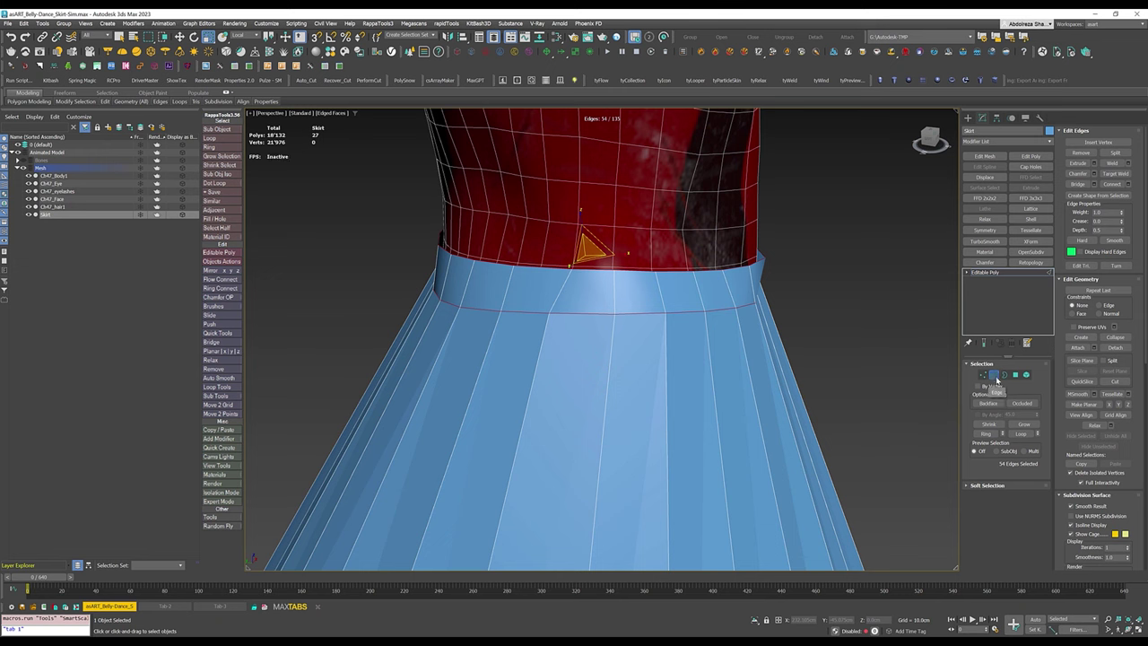
Ring-select the waistband's vertical edges and convert them to polygons.
left_click(997, 381)
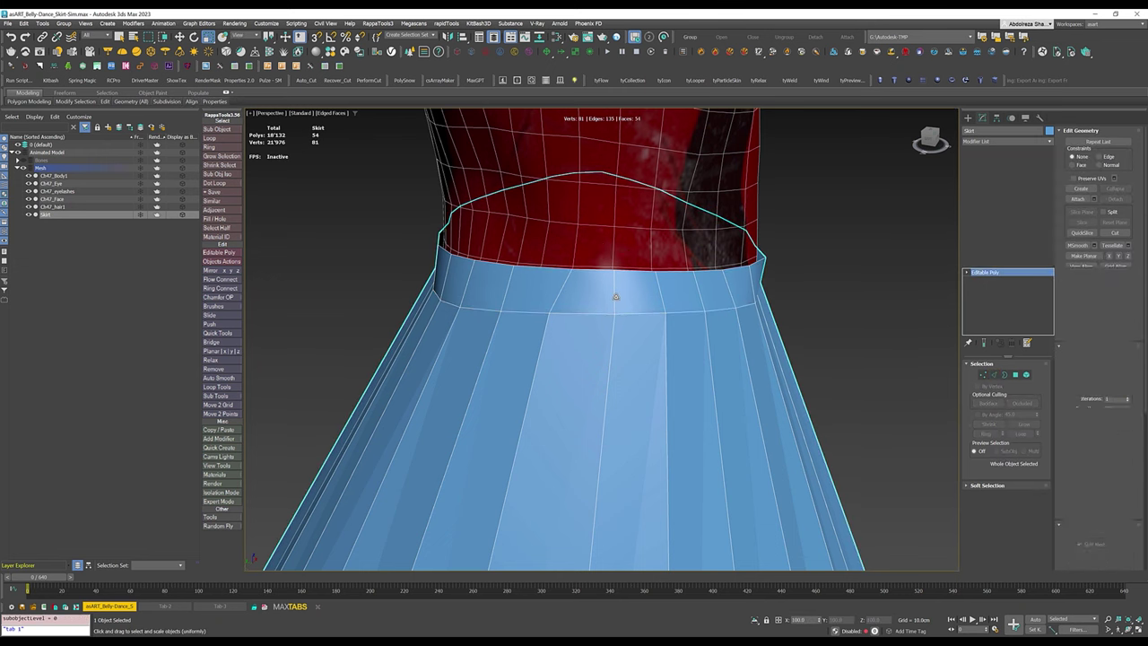
key("2")
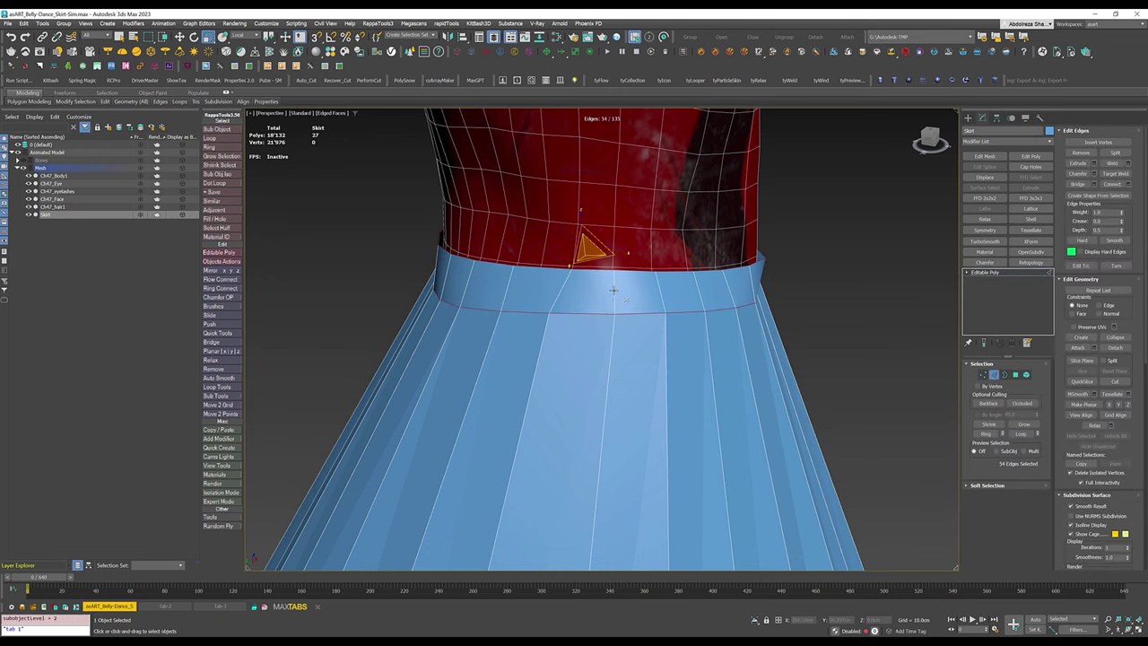
left_click(986, 433)
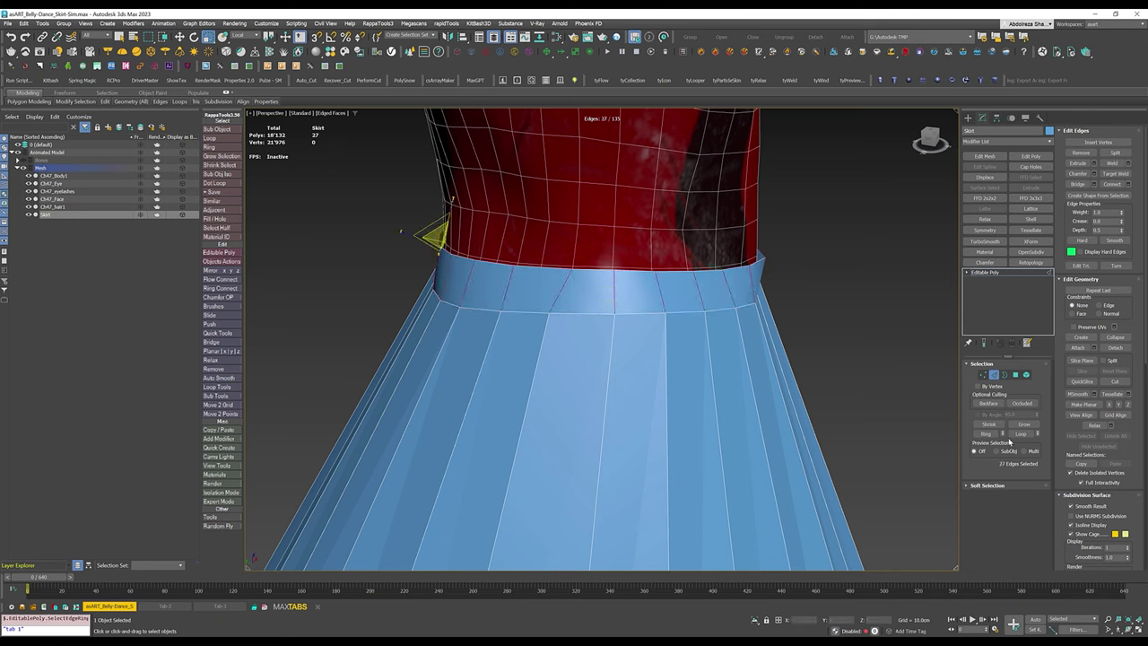
left_click(1016, 375, "ctrl")
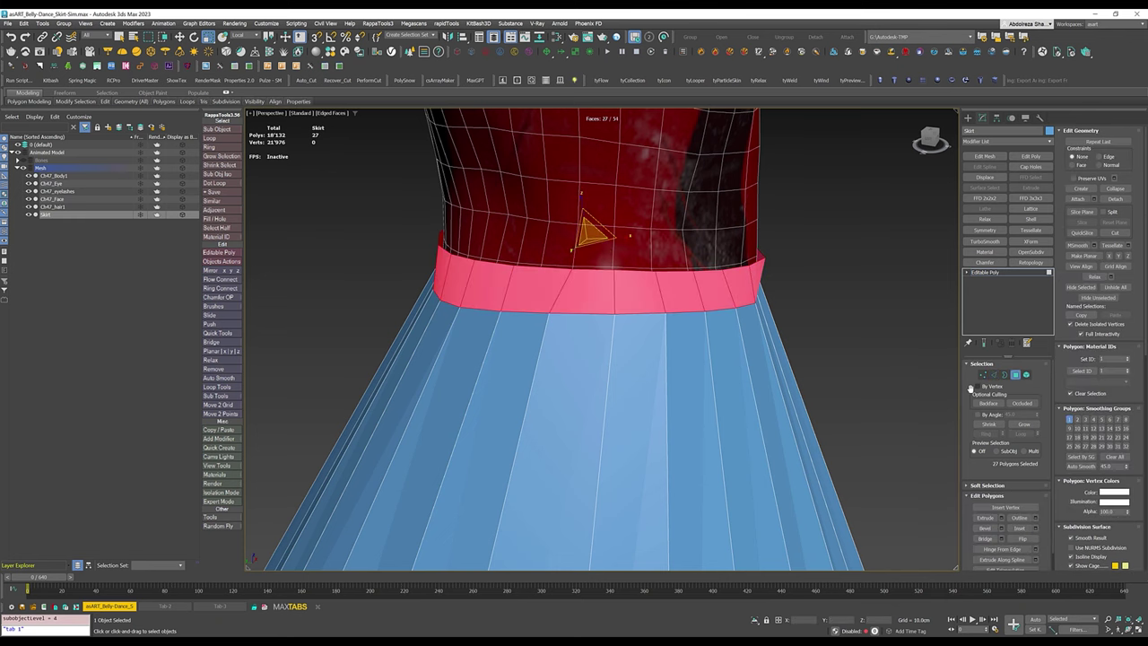
middle_click_drag(891, 397, 687, 337, "alt")
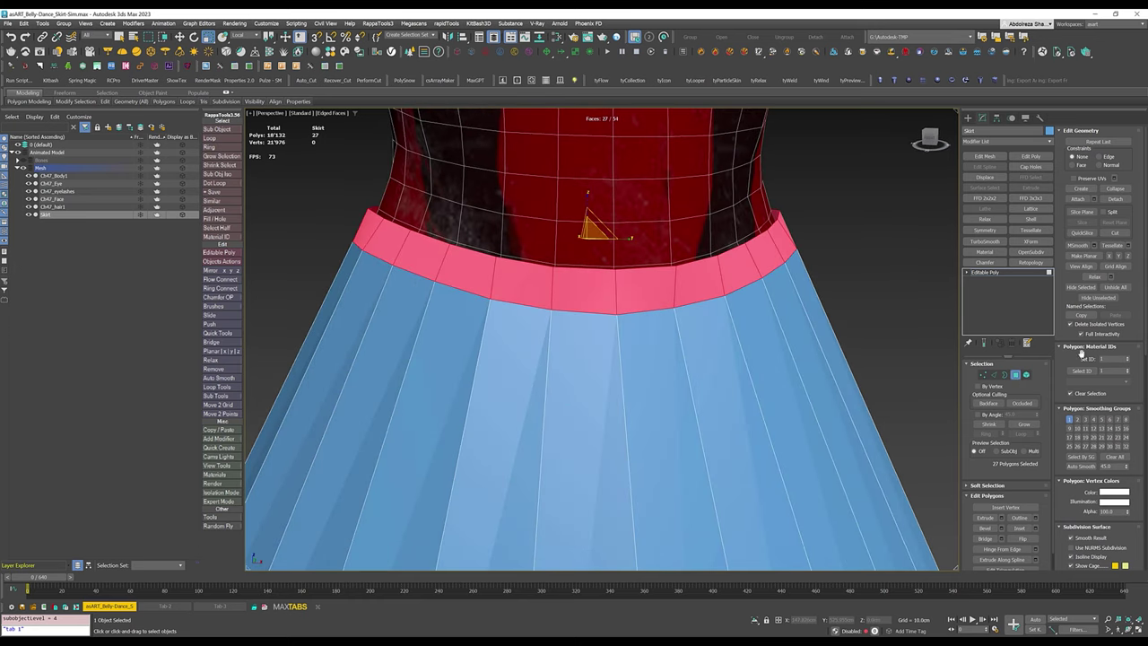
Assign material ID 2 to the waistband polygons, then invert the selection to the skirt panels.
left_click(1117, 358)
type("2")
key("Return")
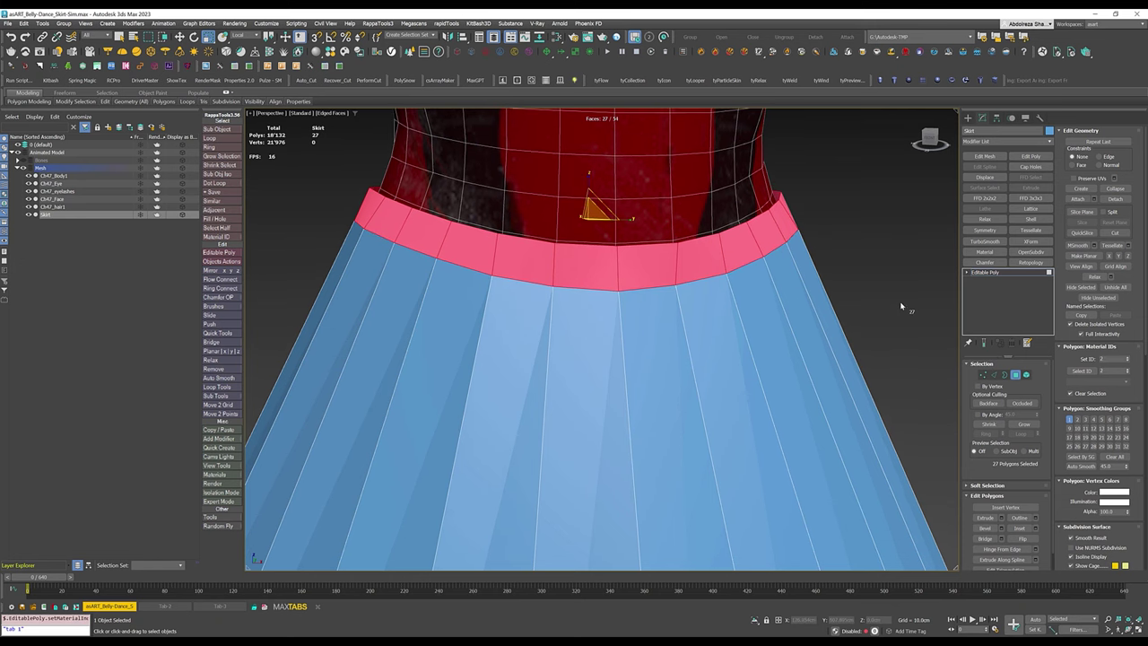
key("ctrl+i")
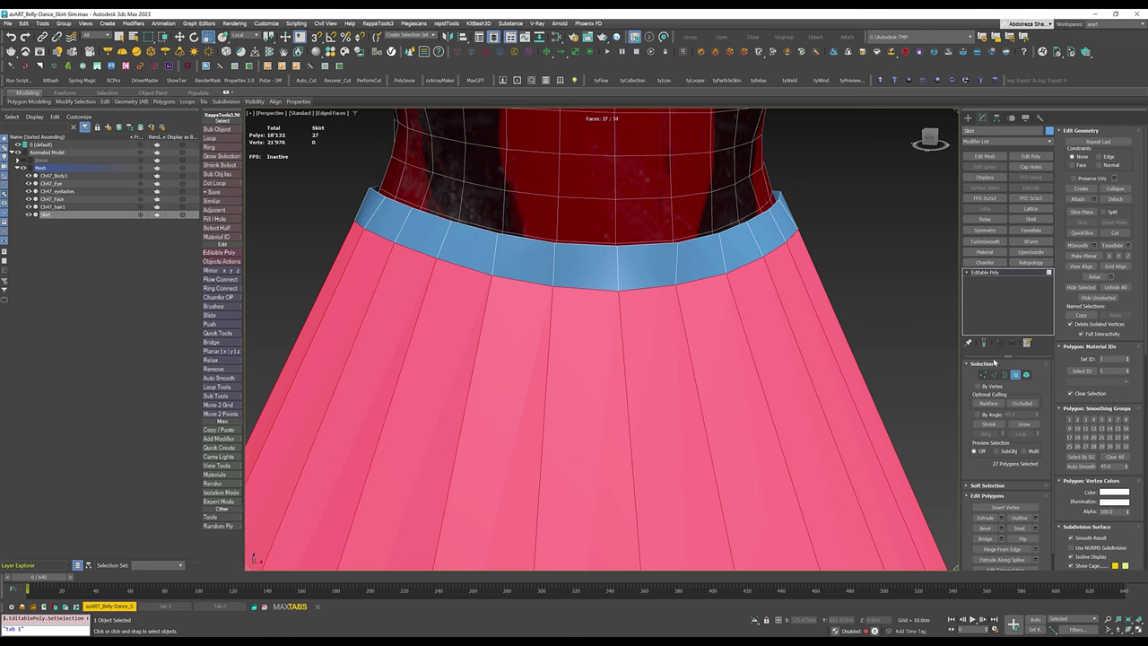
scroll(822, 323, "down", 10)
middle_click_drag(678, 377, 699, 375, "alt")
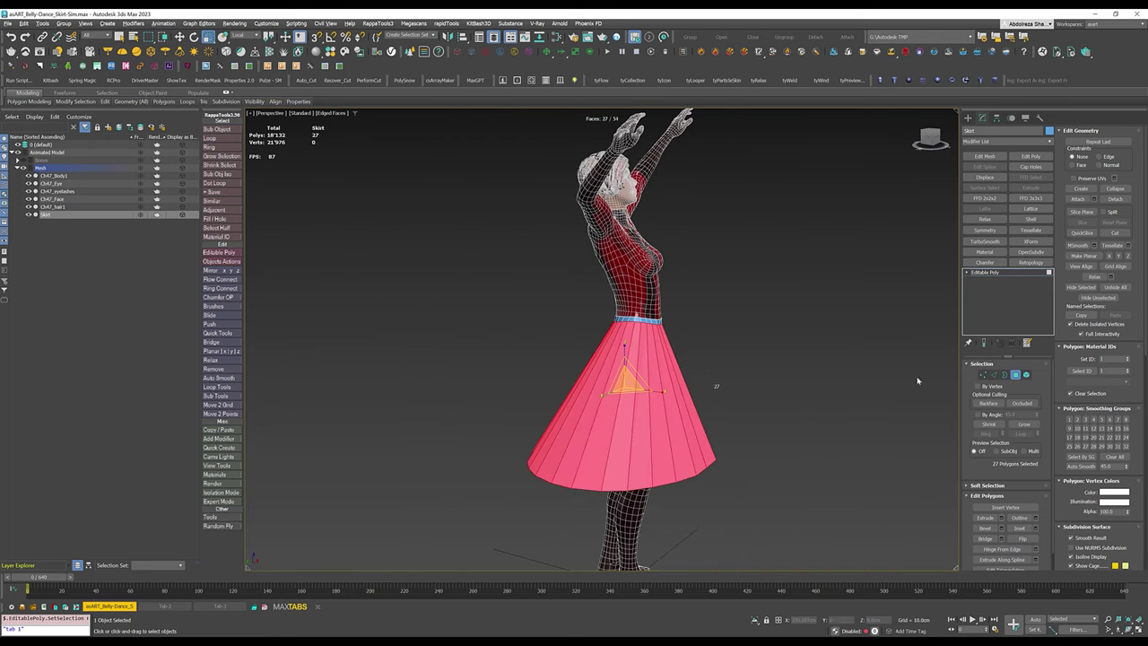
key("2")
scroll(696, 398, "up", 3)
Ring-select the vertical skirt edges and Connect them with 10 segments.
left_click(628, 389)
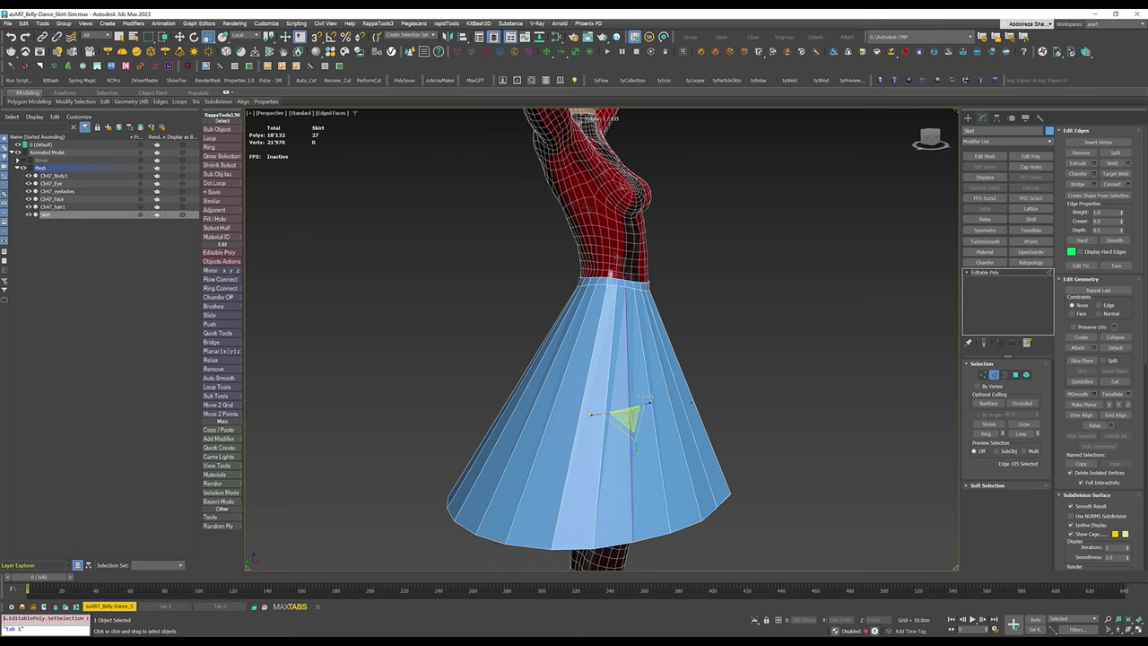
left_click(987, 433)
left_click(1113, 185, "shift")
scroll(608, 345, "up", 3)
scroll(608, 346, "up", 5)
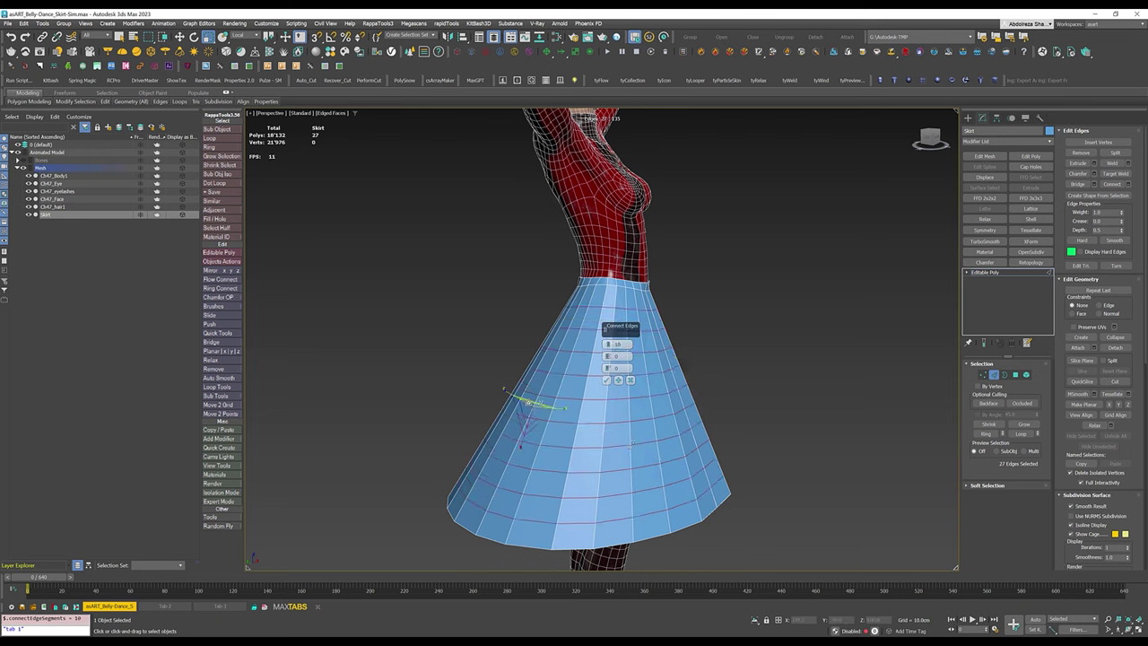
mouse_move(538, 422)
middle_mouse_down("alt")
mouse_move(569, 438)
mouse_move(545, 434)
middle_mouse_up("alt")
left_click(607, 380)
middle_click_drag(607, 380, 593, 411, "alt")
Exit Edge mode and look over the gridded skirt from the front and above.
left_click(985, 272)
middle_click_drag(780, 377, 758, 380, "alt")
scroll(650, 368, "up", 4)
mouse_move(650, 368)
middle_mouse_down("alt")
mouse_move(645, 319)
mouse_move(622, 322)
mouse_move(684, 325)
mouse_move(664, 376)
middle_mouse_up("alt")
scroll(668, 323, "down", 5)
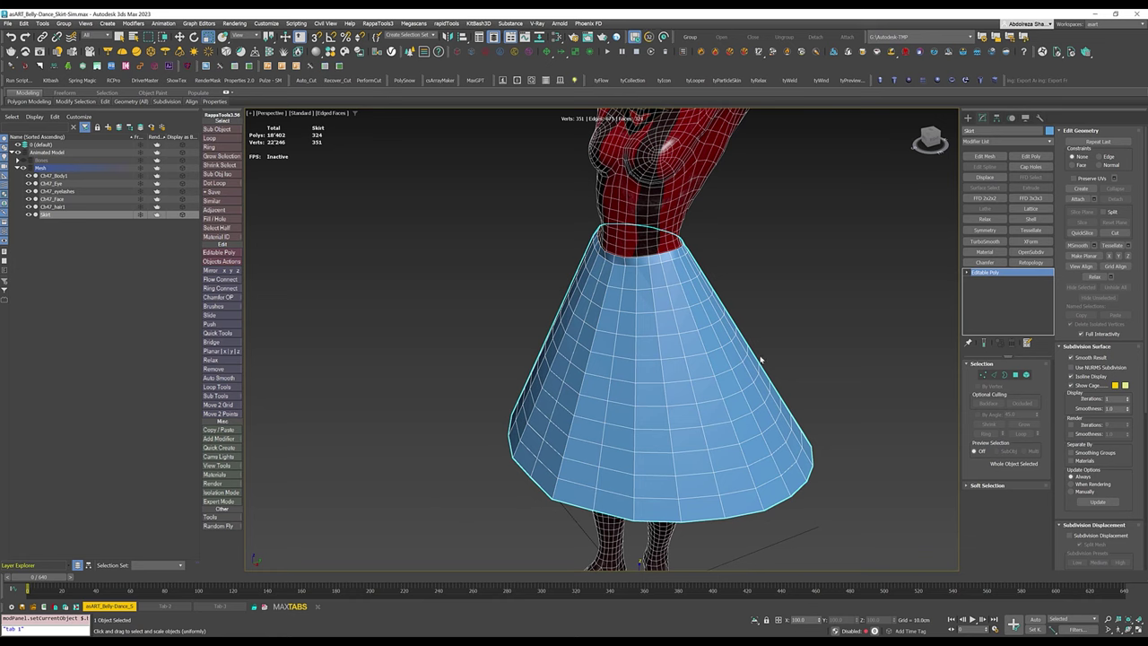
Add TurboSmooth to the skirt with 3 iterations and turn off Edged Faces.
left_click(984, 242)
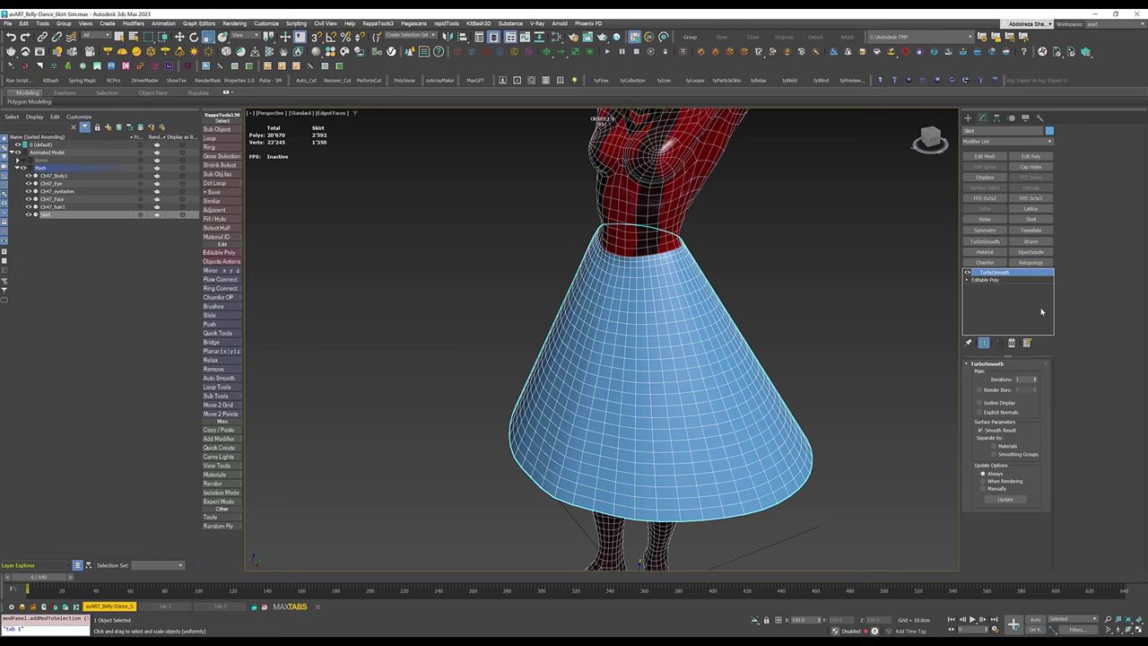
left_click(1036, 377)
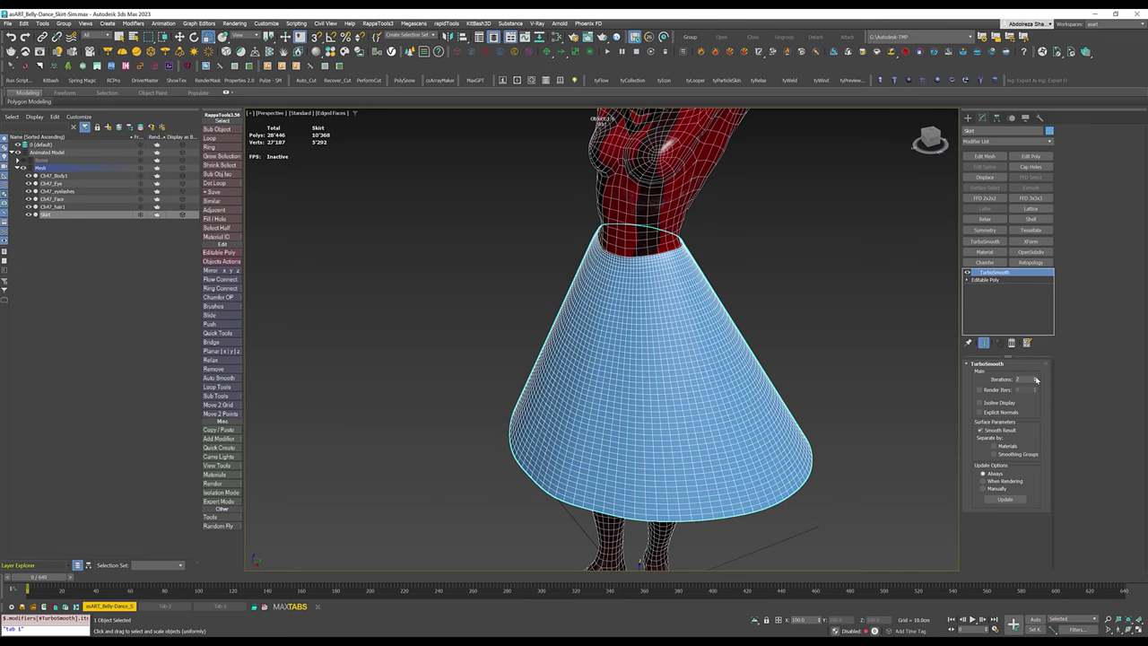
left_click(1036, 377)
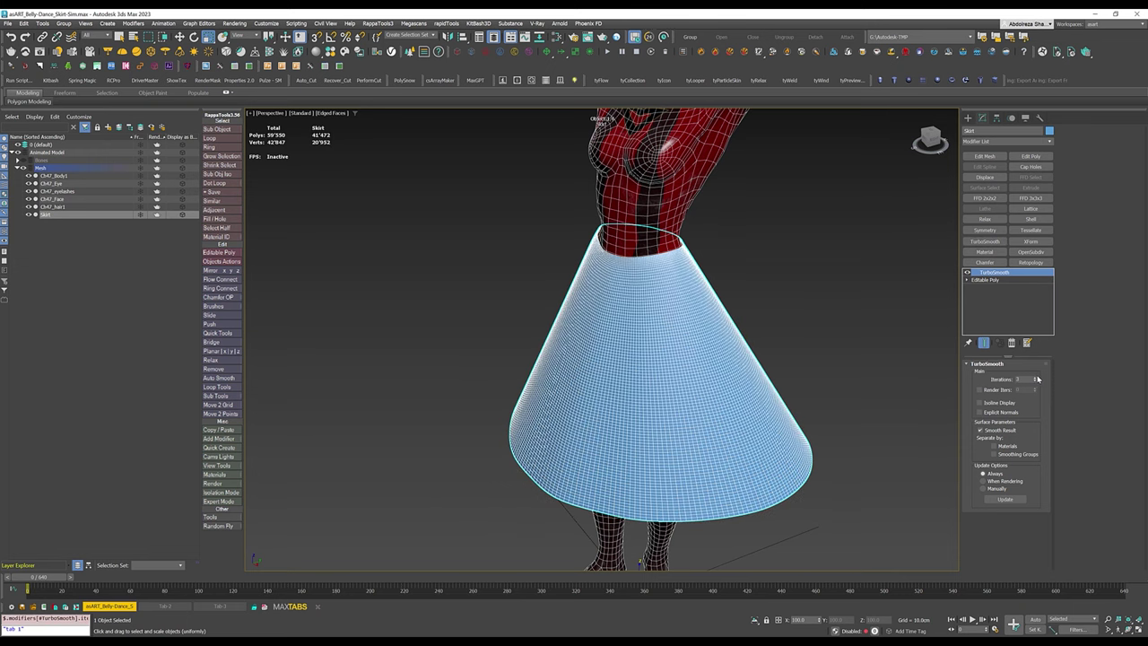
left_click(1036, 377)
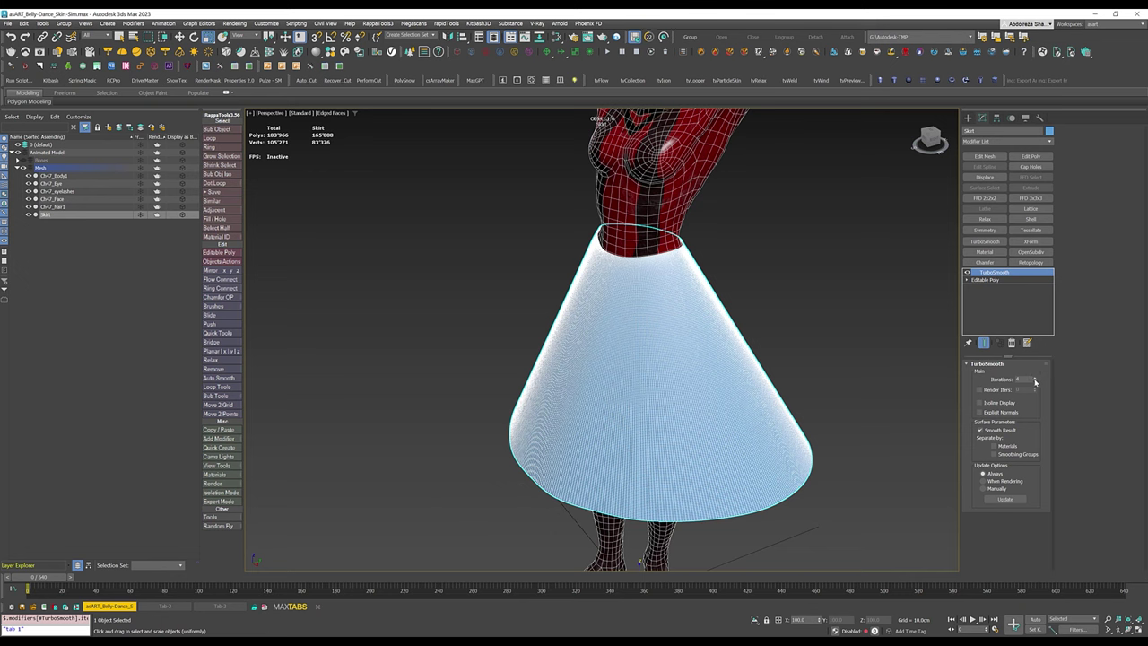
left_click(1036, 382)
mouse_move(707, 347)
middle_mouse_down("alt")
mouse_move(647, 360)
mouse_move(731, 365)
mouse_move(641, 368)
mouse_move(718, 348)
mouse_move(714, 368)
mouse_move(758, 372)
middle_mouse_up("alt")
scroll(641, 368, "down", 5)
scroll(718, 348, "down", 2)
key("F4")
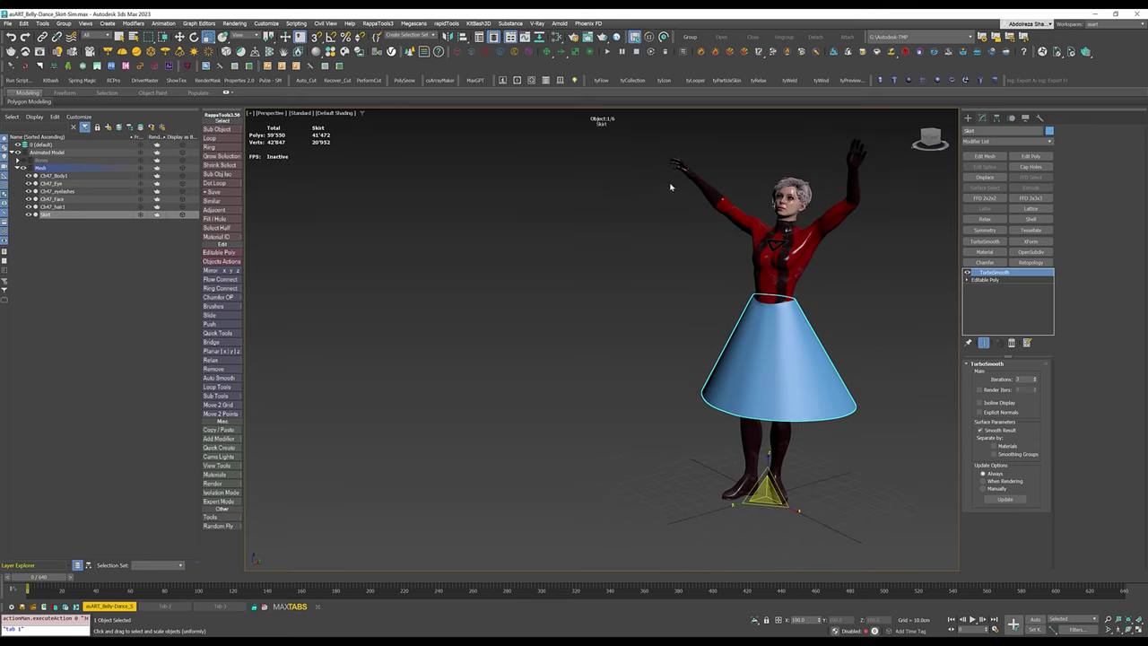
Place tyFlow001 in the viewport, set its time step to 1/8 frame, and open the flow editor.
left_click(601, 80)
left_click(673, 510)
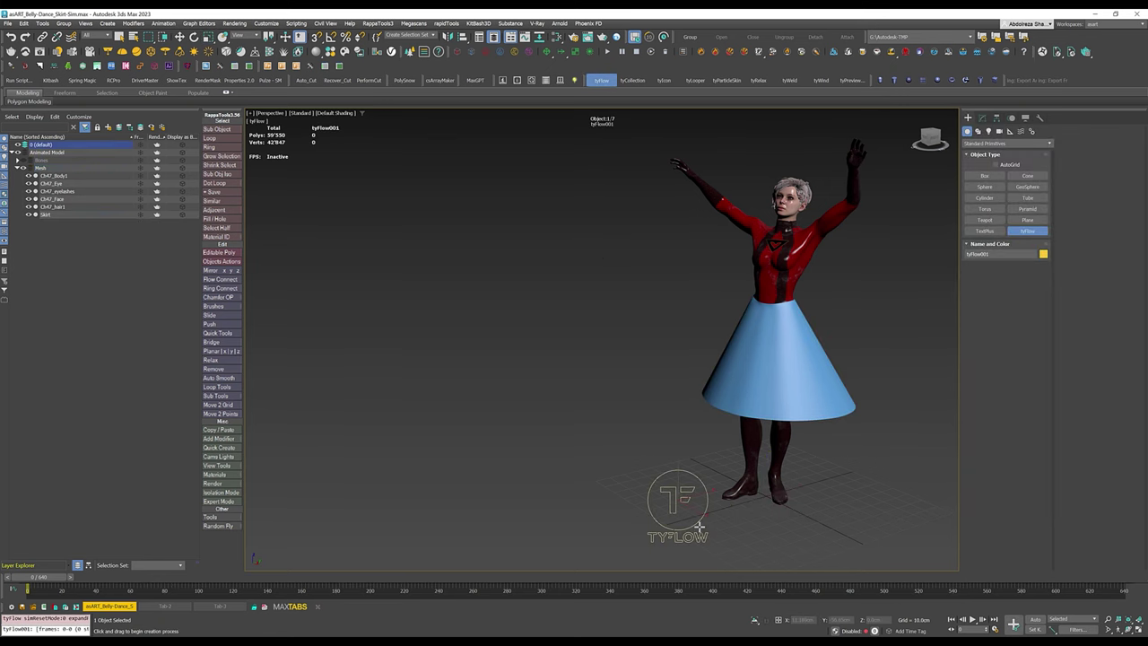
left_click(982, 117)
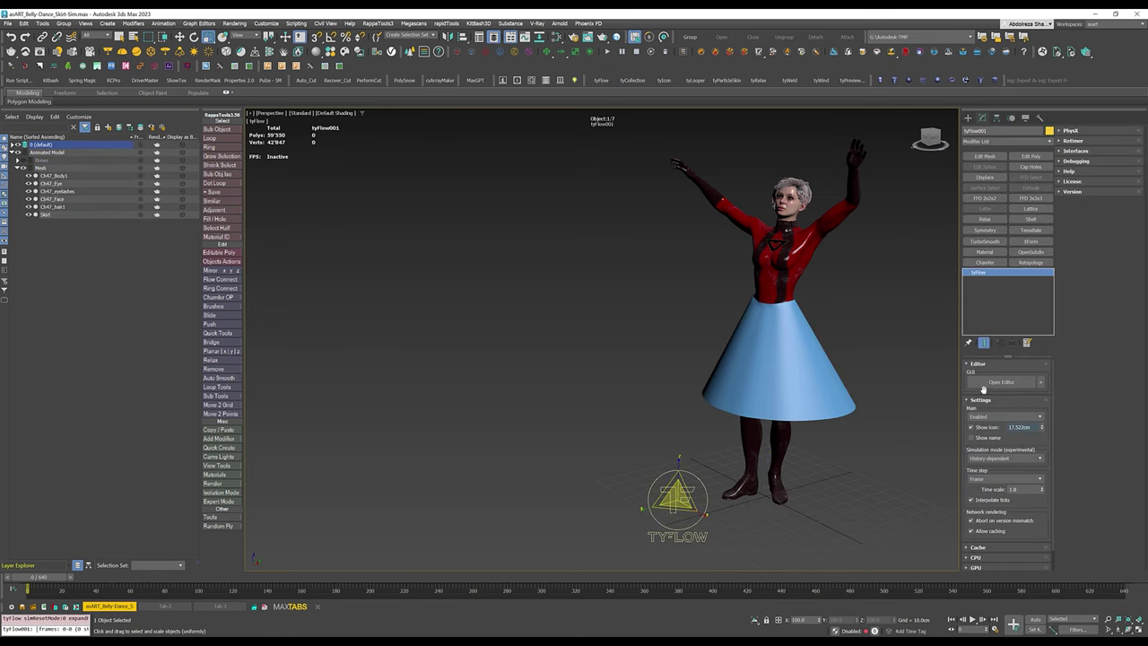
left_click(983, 479)
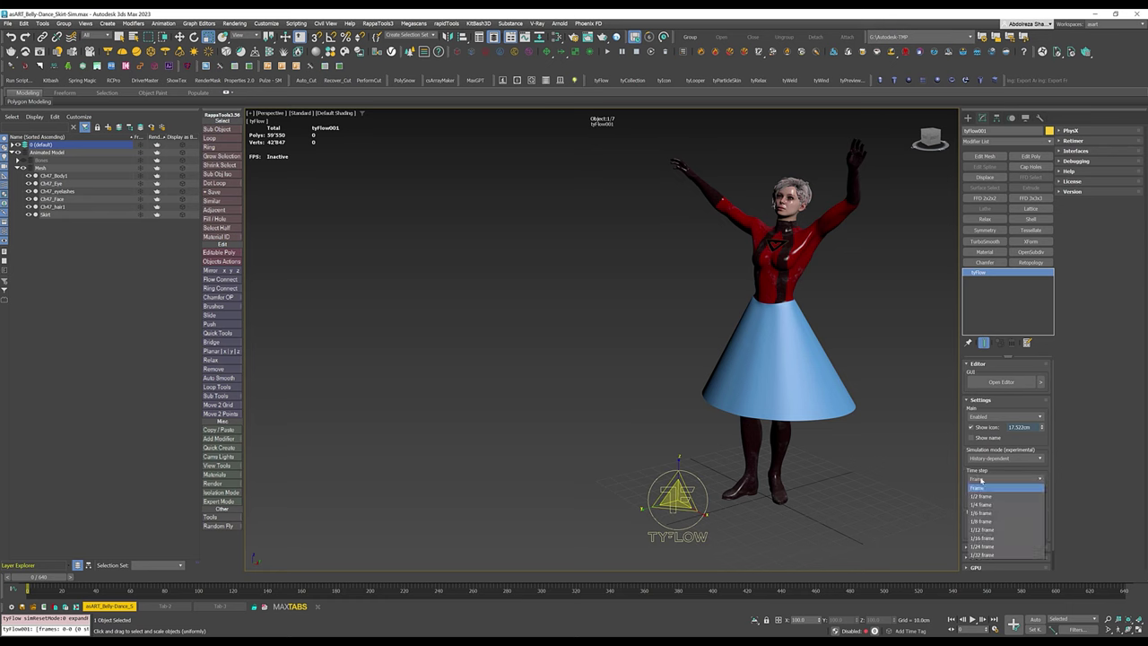
left_click(981, 521)
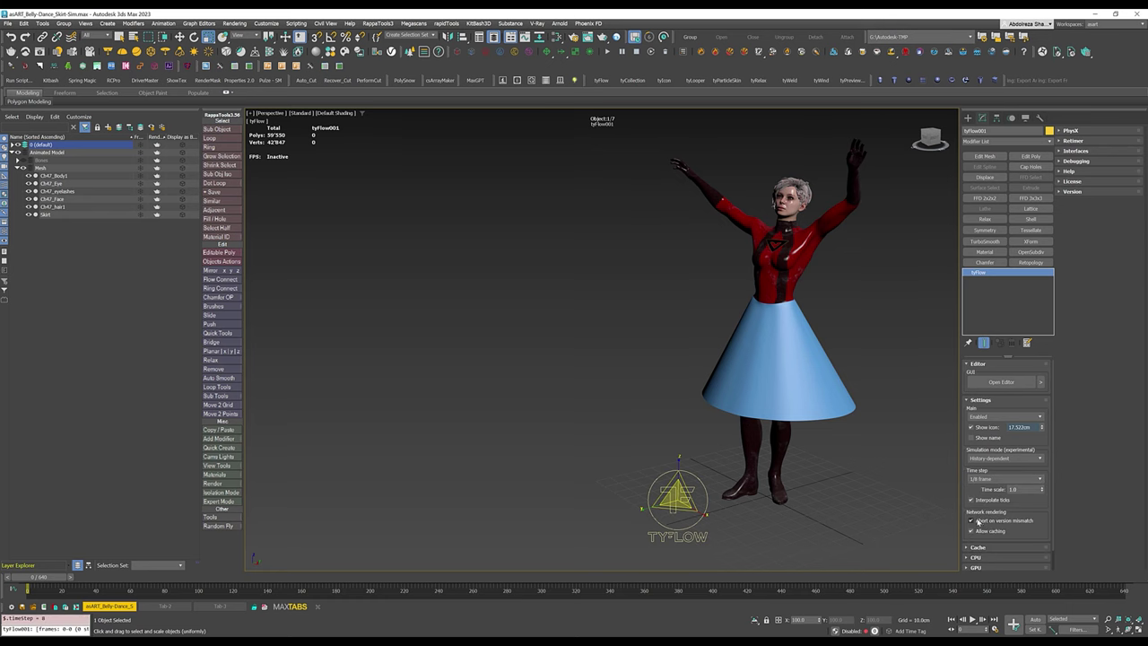
left_click(994, 384)
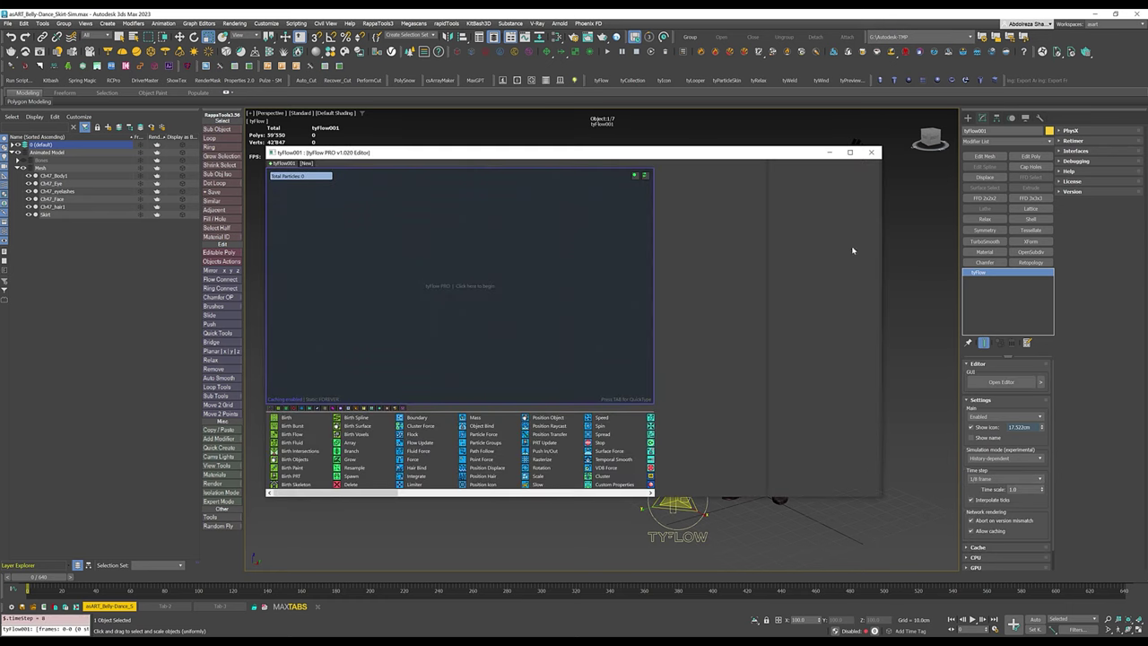
Narrow the tyFlow editor, move it aside to show the dancer, and view Birth Fluid's description.
left_click_drag(877, 279, 734, 279)
left_click_drag(504, 156, 474, 150)
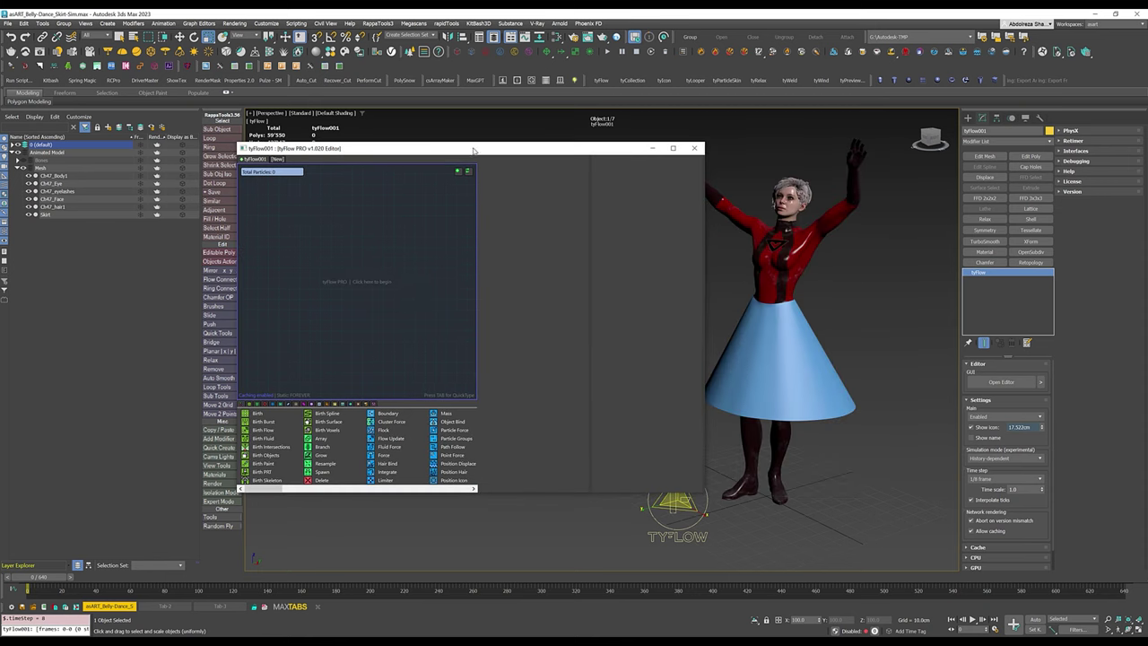
left_click(263, 437)
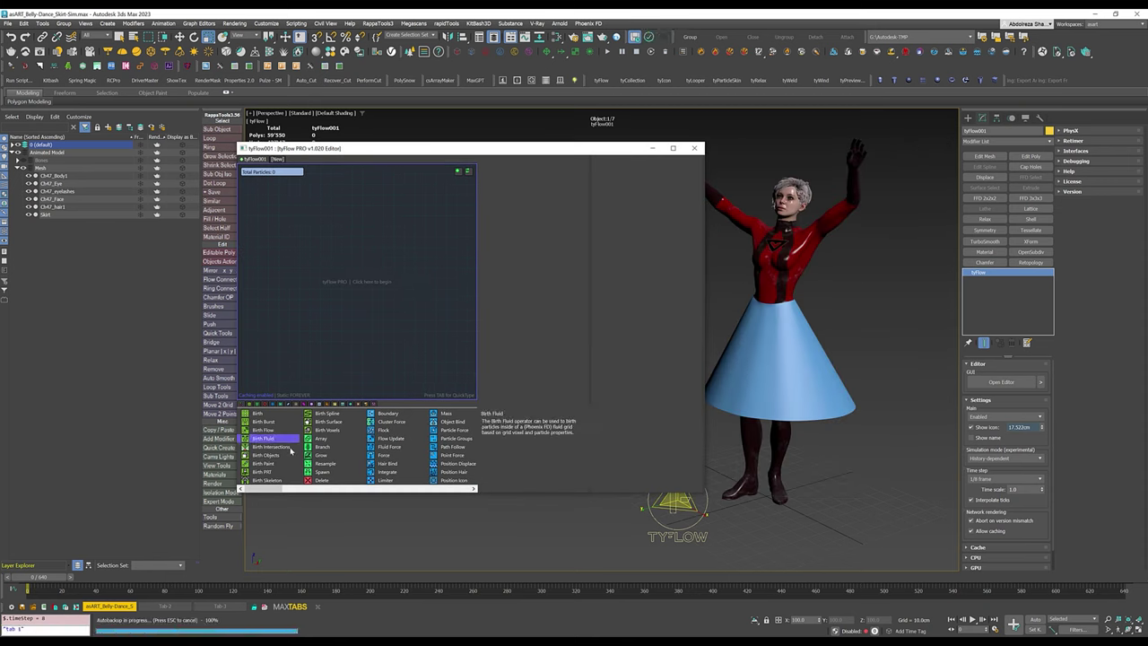
Create an event whose Birth Objects sources the Skirt, then select Cloth Bind in the operator list.
left_click_drag(275, 455, 280, 202)
left_click(514, 237)
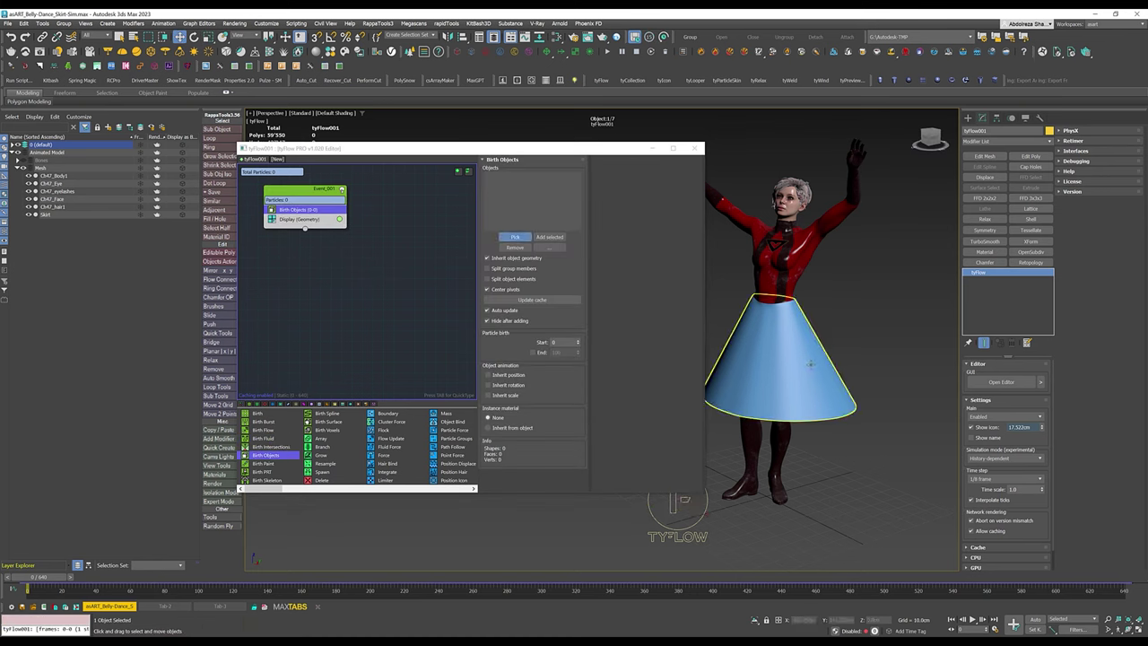
left_click(794, 372)
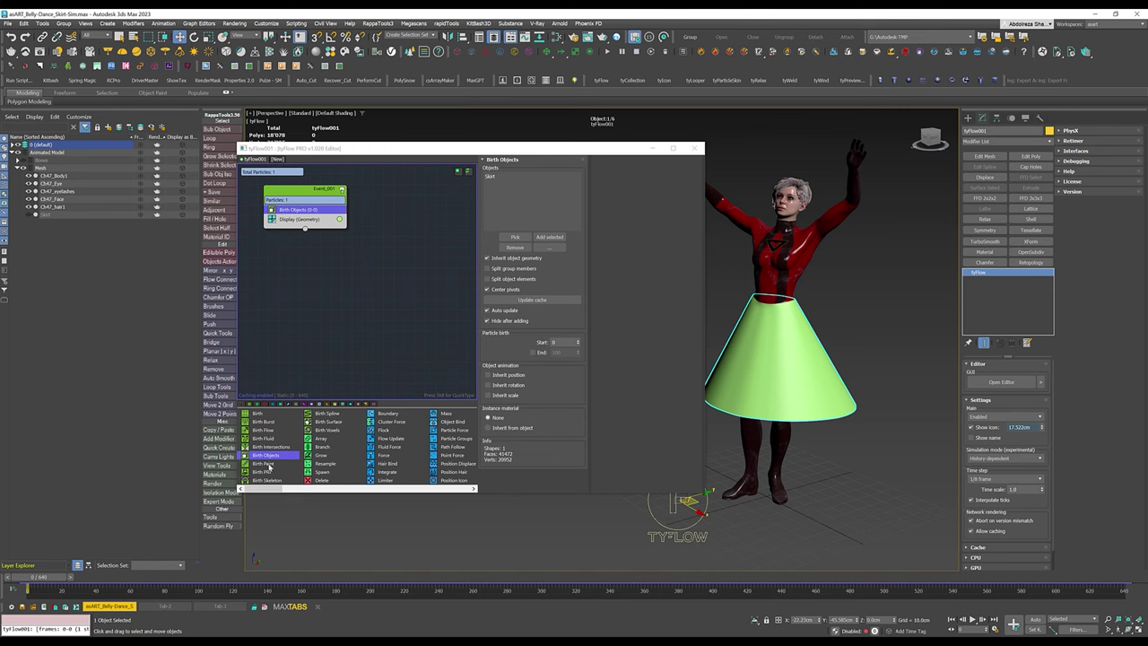
scroll(297, 465, "down", 4)
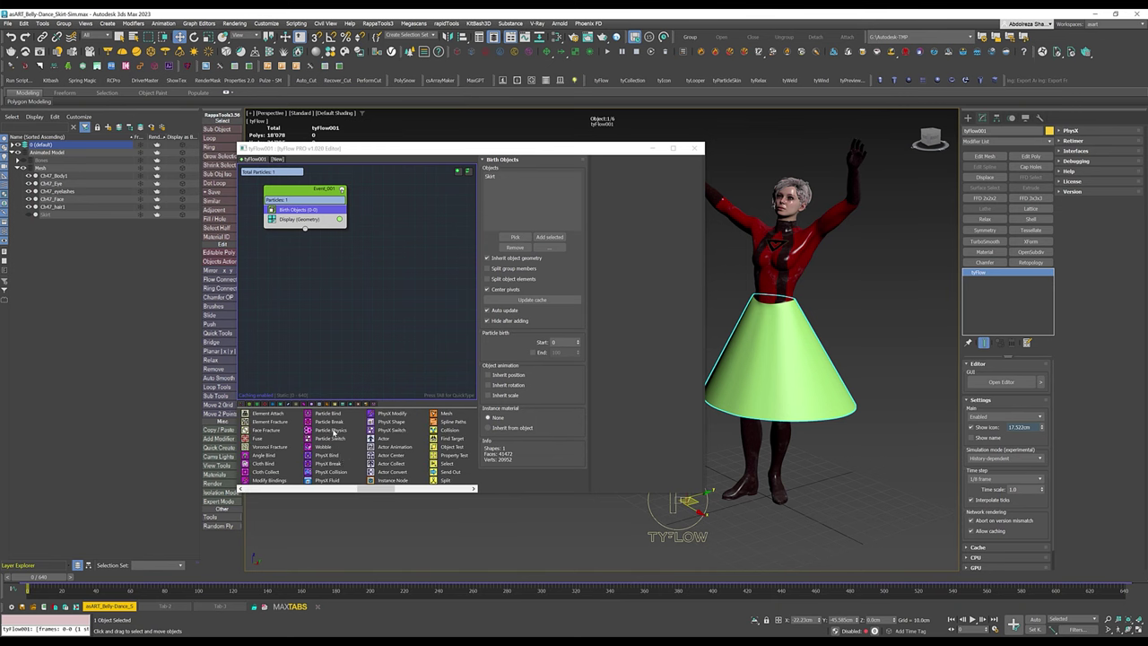
left_click(268, 464)
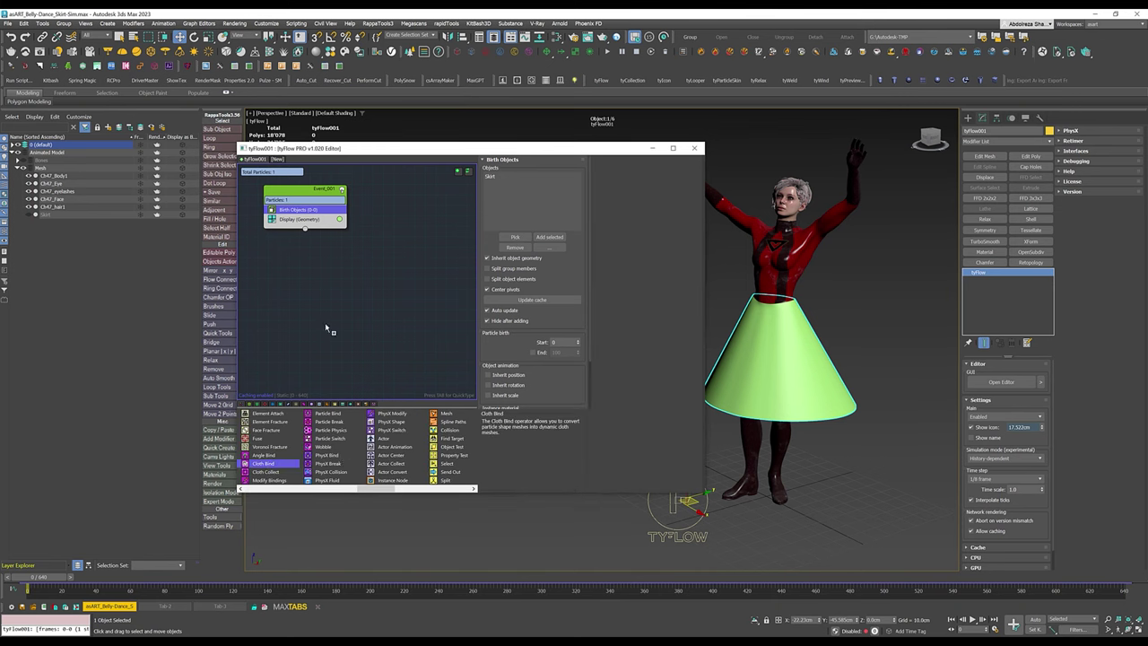
Add Cloth Bind to Event_001 with stretch and shear 0.75, bend 0.2, and Constrained solving.
left_click_drag(332, 280, 319, 219)
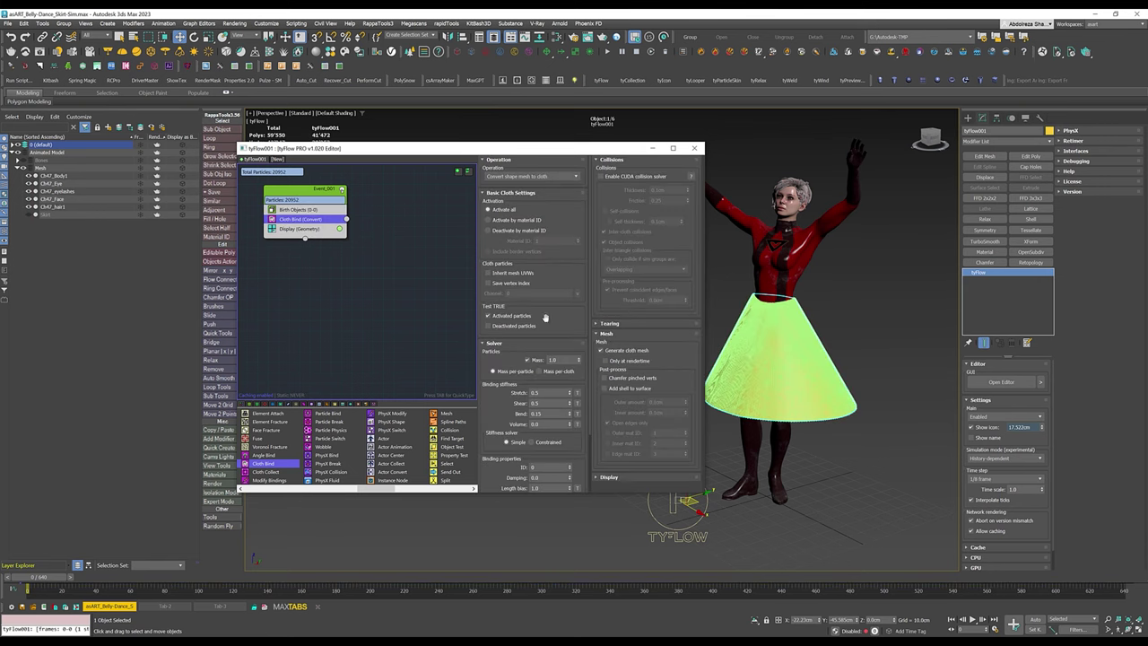
left_click(546, 395)
key("Tab")
type(".75")
key("Tab")
type(".2")
key("Tab")
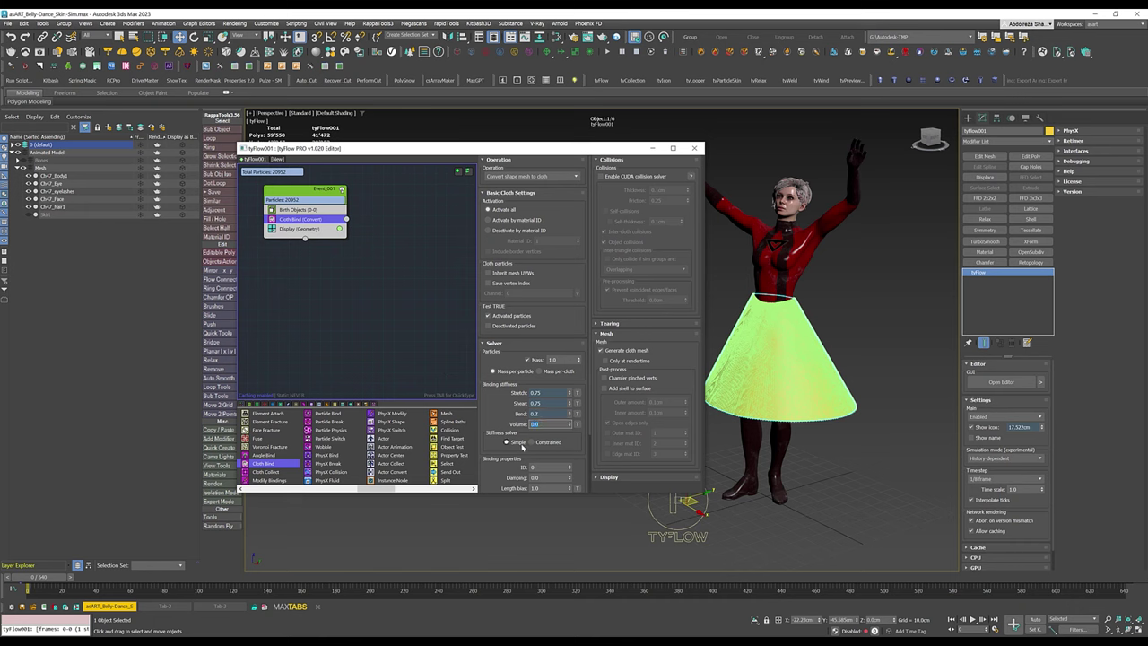
left_click(535, 444)
Enable the CUDA collision solver with 0.3cm thickness, self-collisions, and 0.1 friction.
left_click(602, 176)
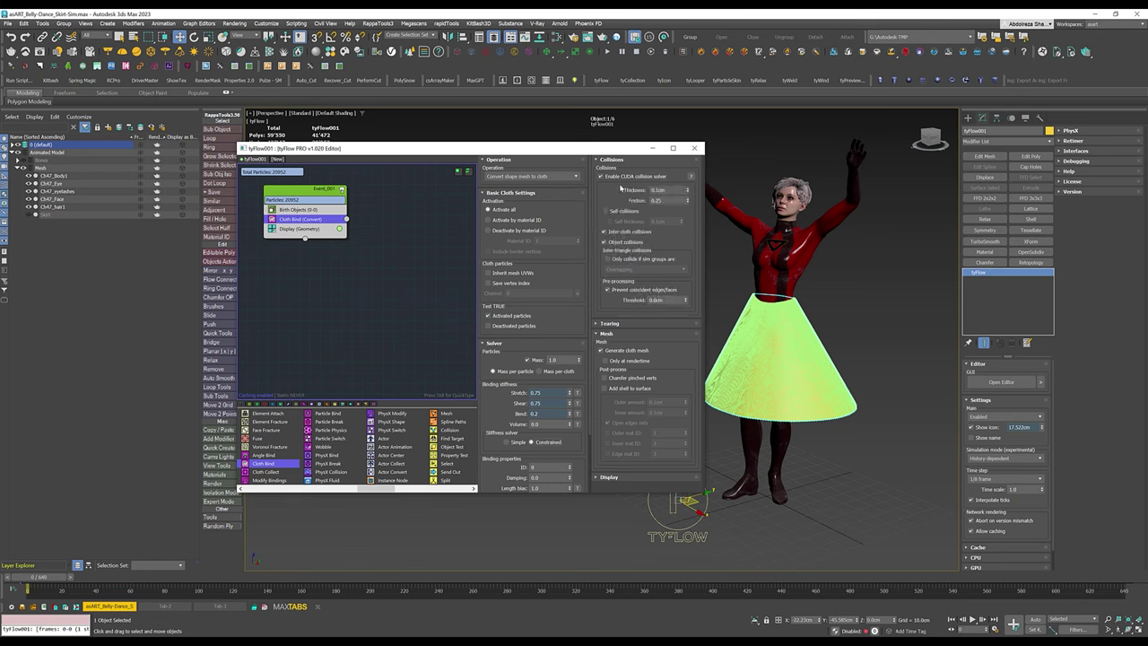
left_click(678, 189)
key("Return")
left_click(615, 213)
left_click(666, 200)
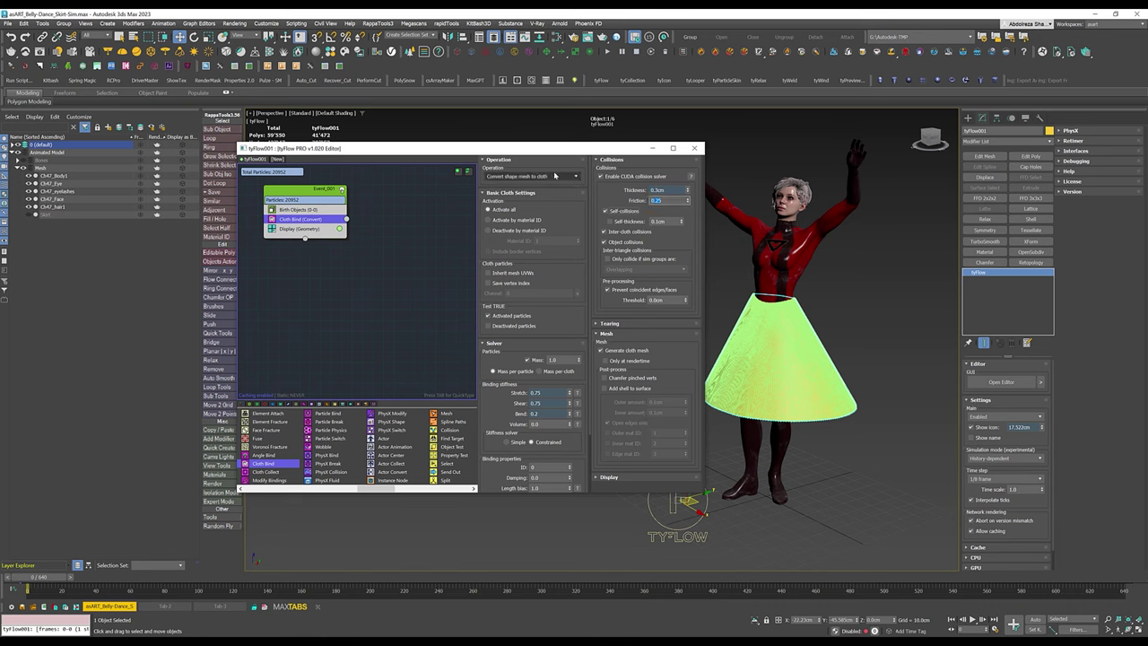
key("Return")
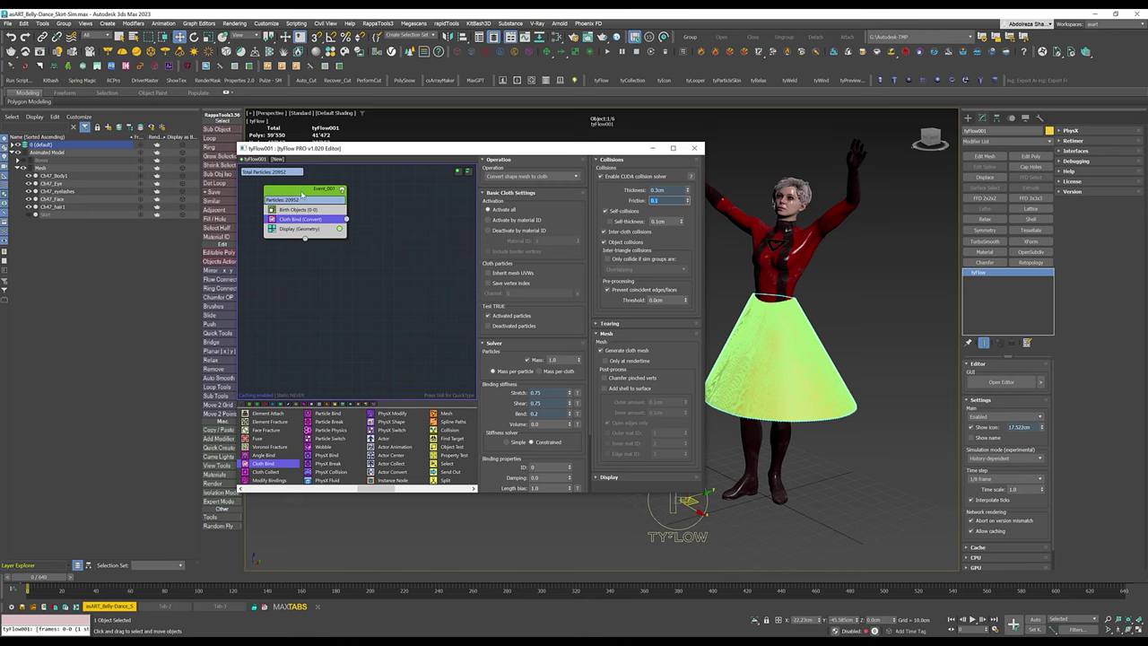
left_click_drag(303, 192, 347, 188)
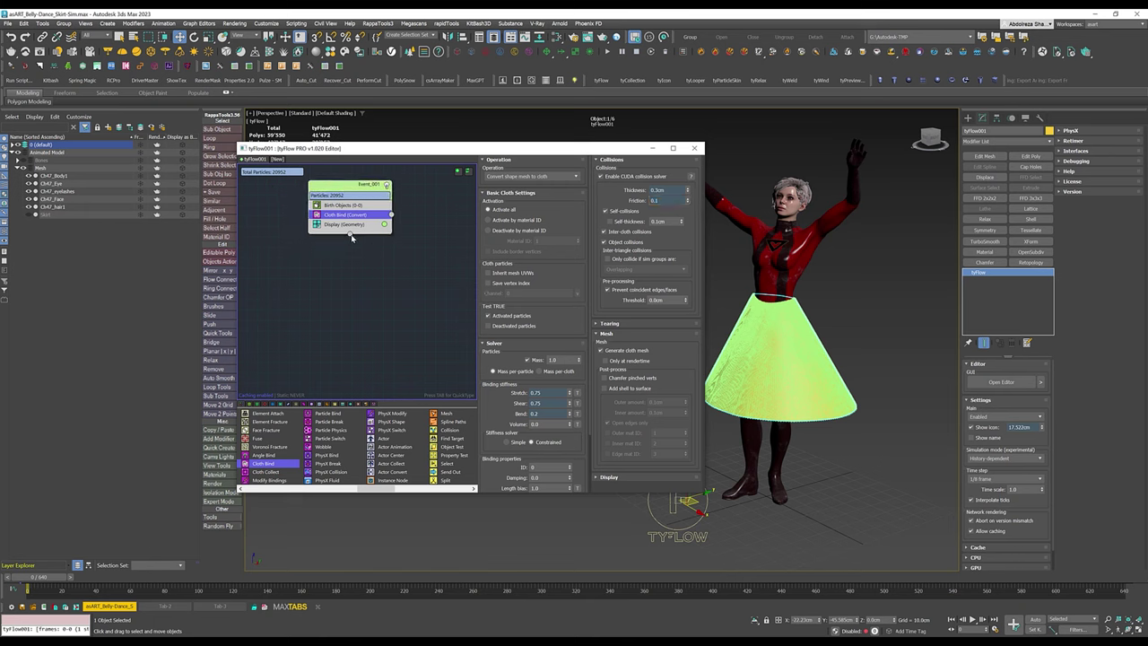
Add a Surface Test on the Skirt that sends Material ID equal to 2 into new Event_002.
left_click_drag(358, 310, 298, 291)
left_click(361, 305)
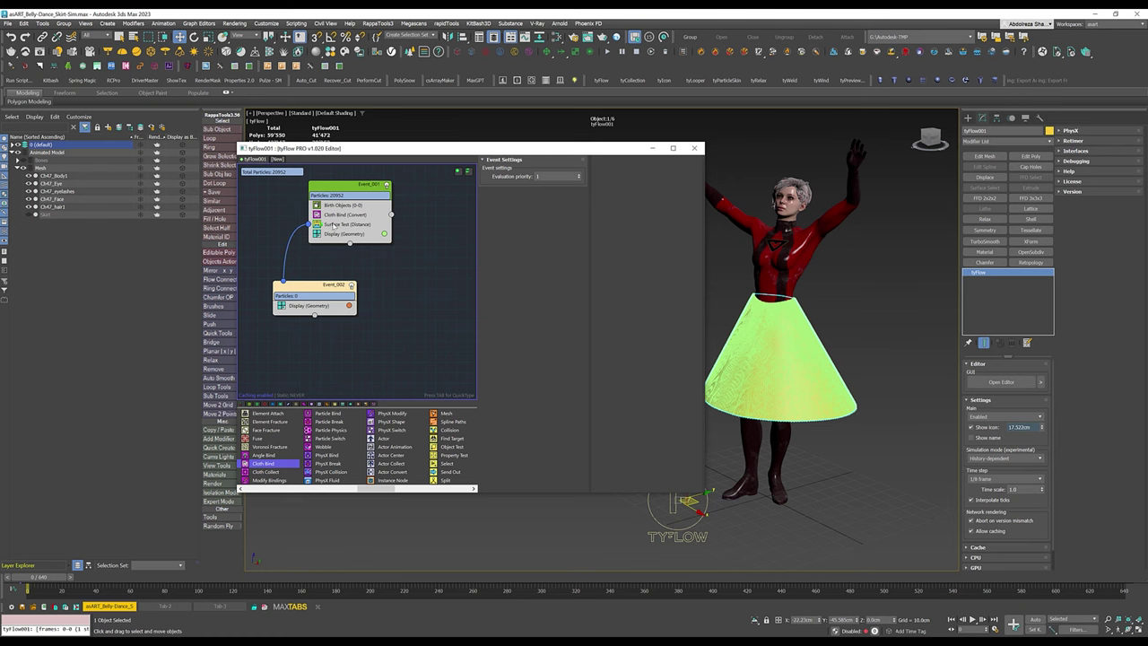
left_click(336, 224)
left_click(515, 261)
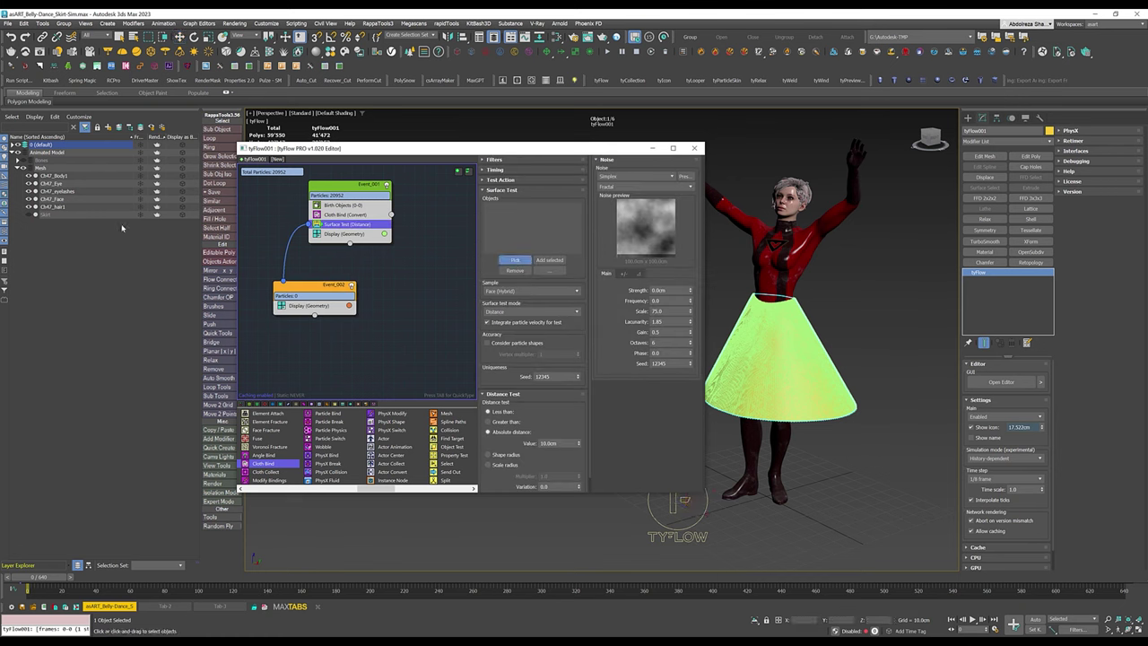
left_click(48, 214)
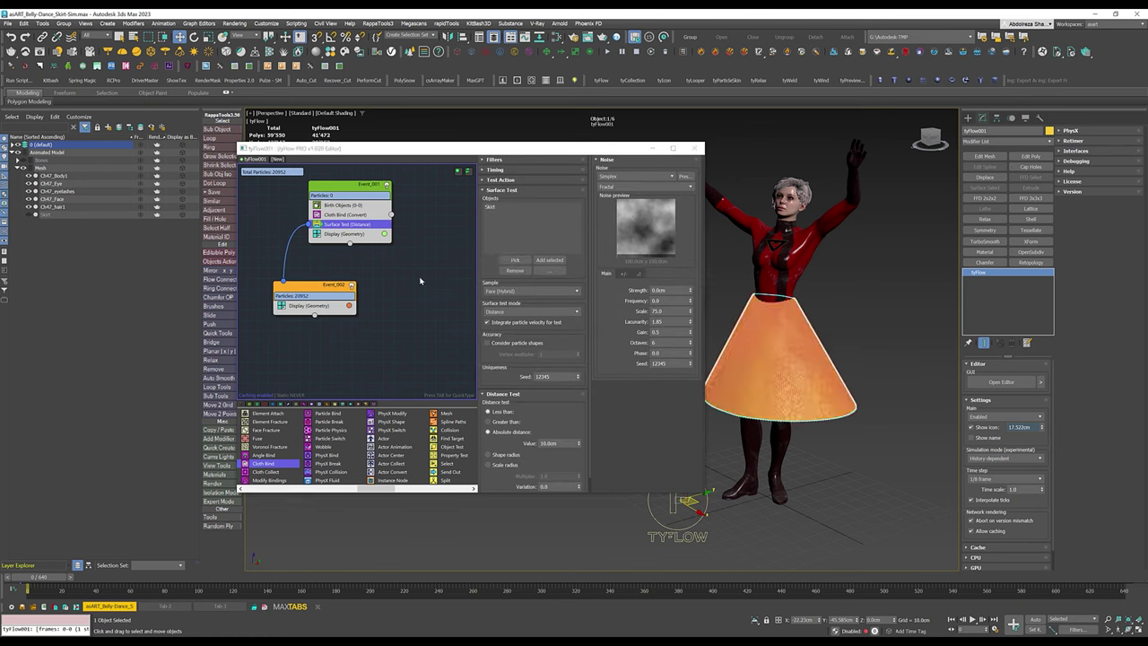
left_click(525, 312)
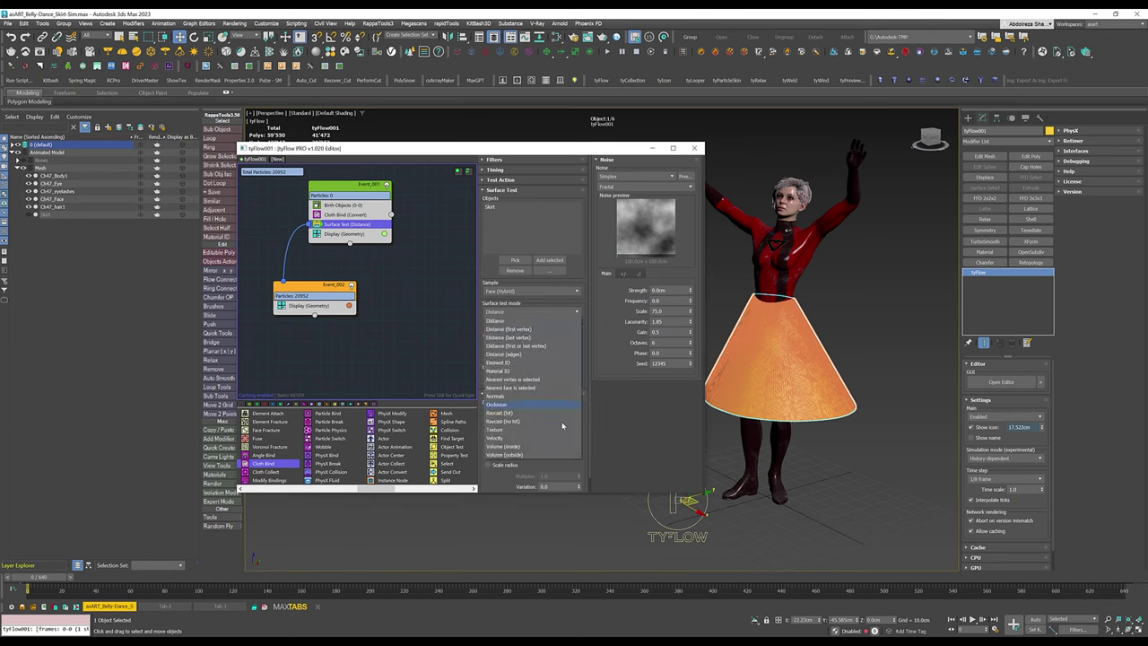
left_click(506, 371)
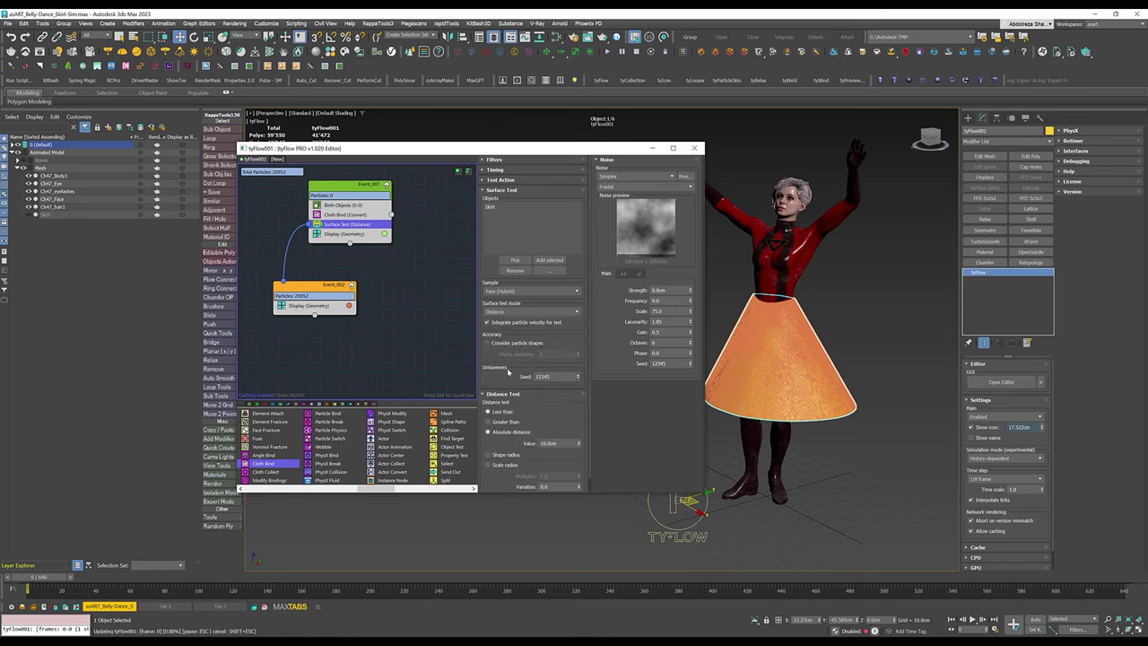
left_click(546, 432)
left_click(580, 452)
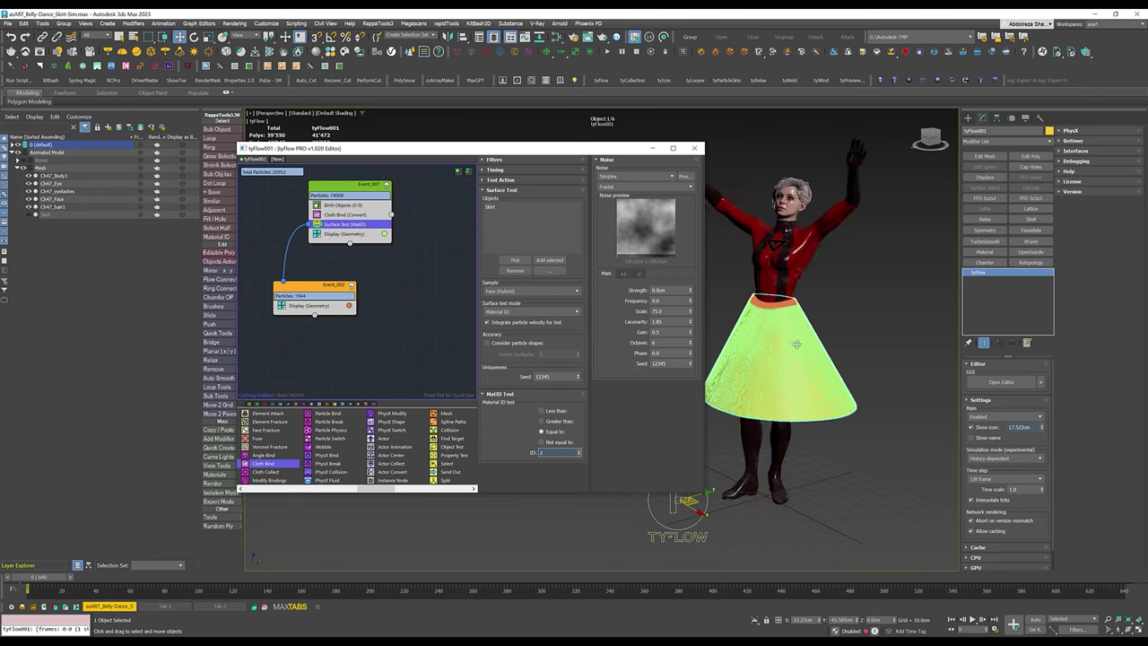
Set Event_002's display colour to red.
left_click_drag(318, 285, 298, 284)
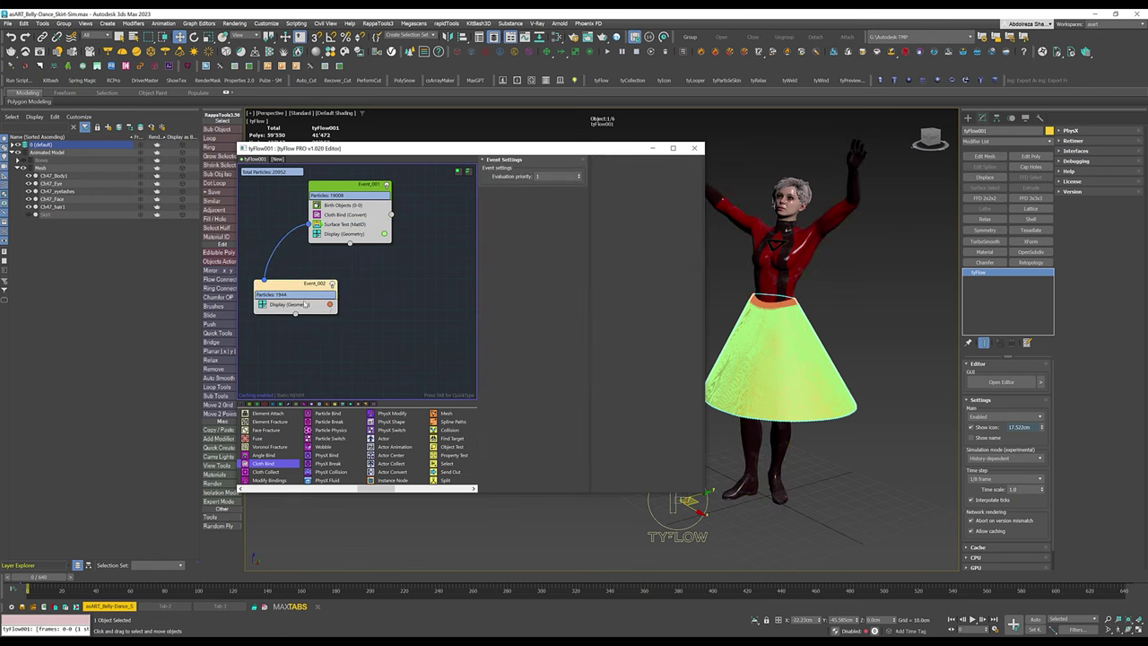
left_click(329, 304)
left_click_drag(385, 341, 346, 342)
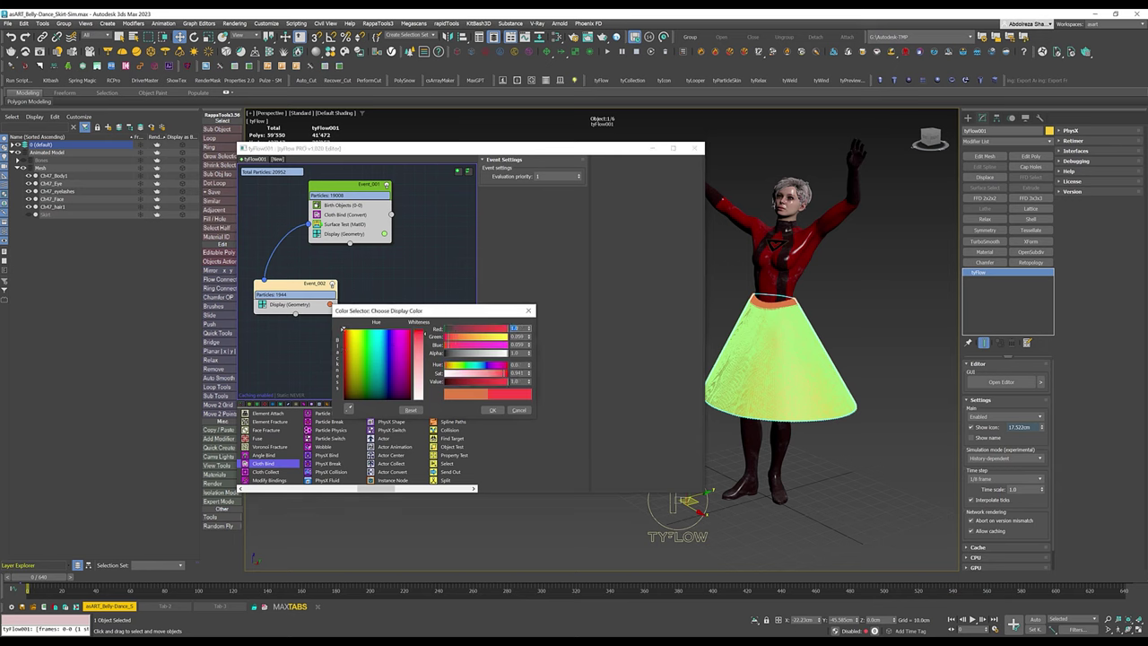
left_click(492, 410)
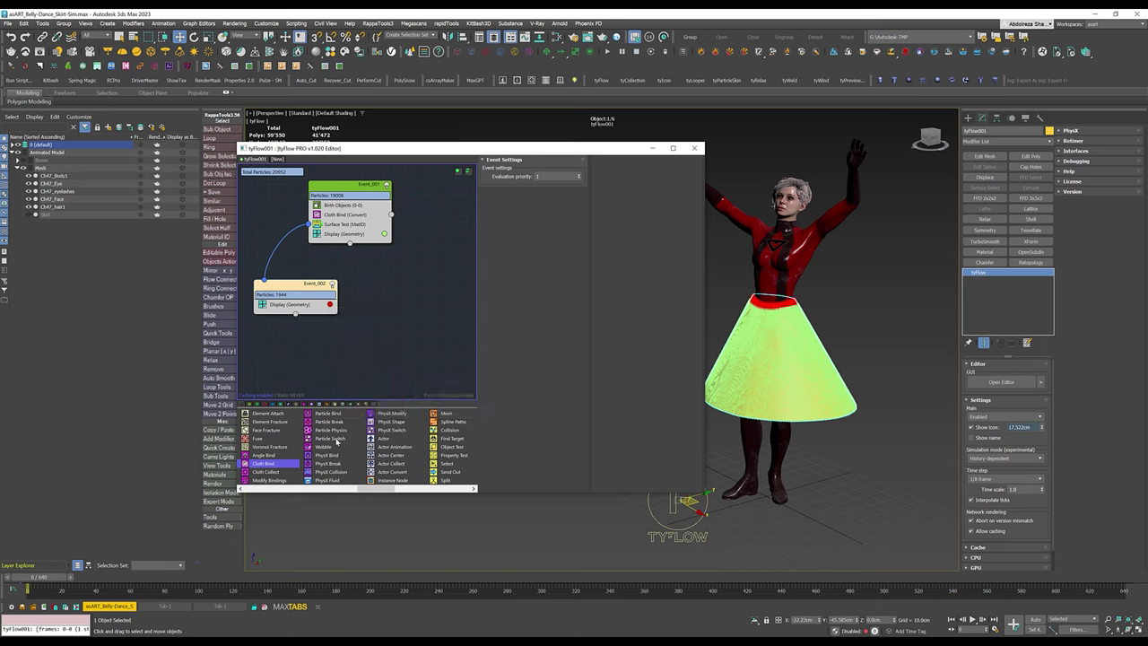
Add a Particle Switch to Event_002 to deactivate the waistband's cloth bindings.
left_click_drag(336, 442, 310, 305)
scroll(293, 449, "up", 3)
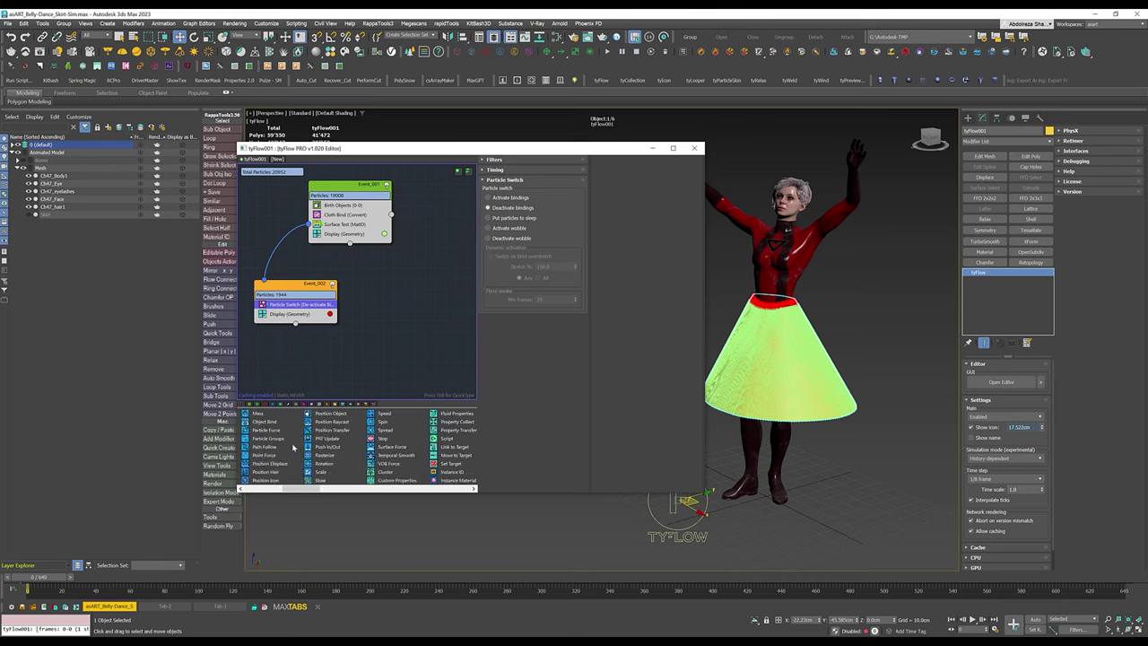
scroll(348, 468, "up", 3)
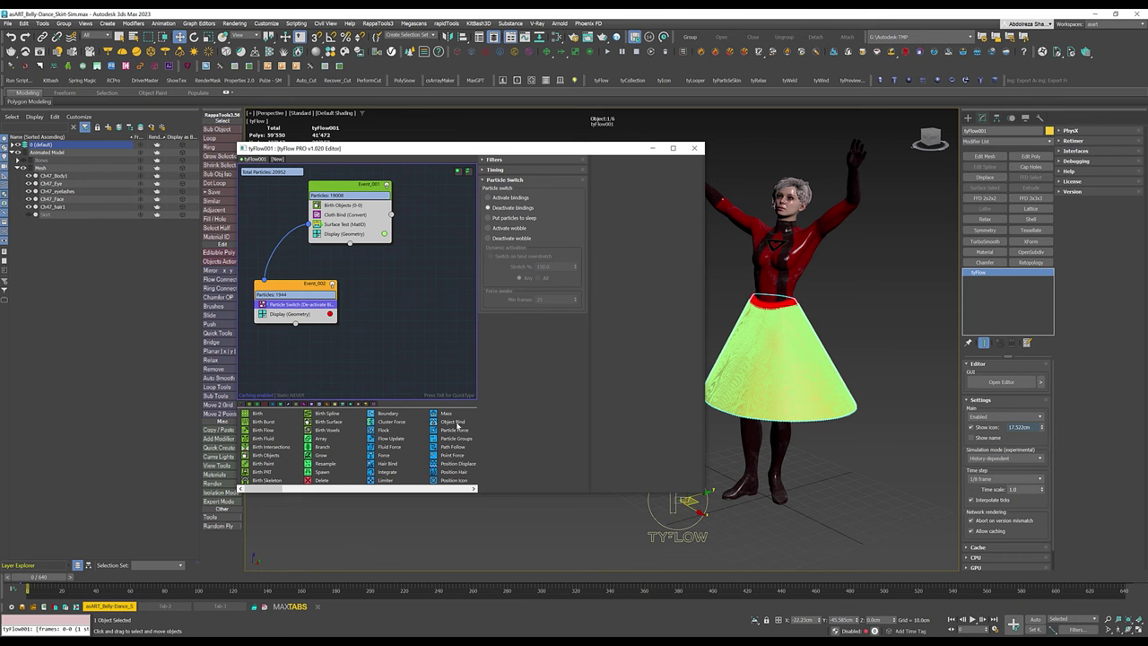
Add an Object Bind locking particles to the CH47_Body1 surface, and hide both events' displays.
left_click_drag(457, 426, 288, 311)
left_click(287, 311)
left_click(516, 300)
left_click(770, 257)
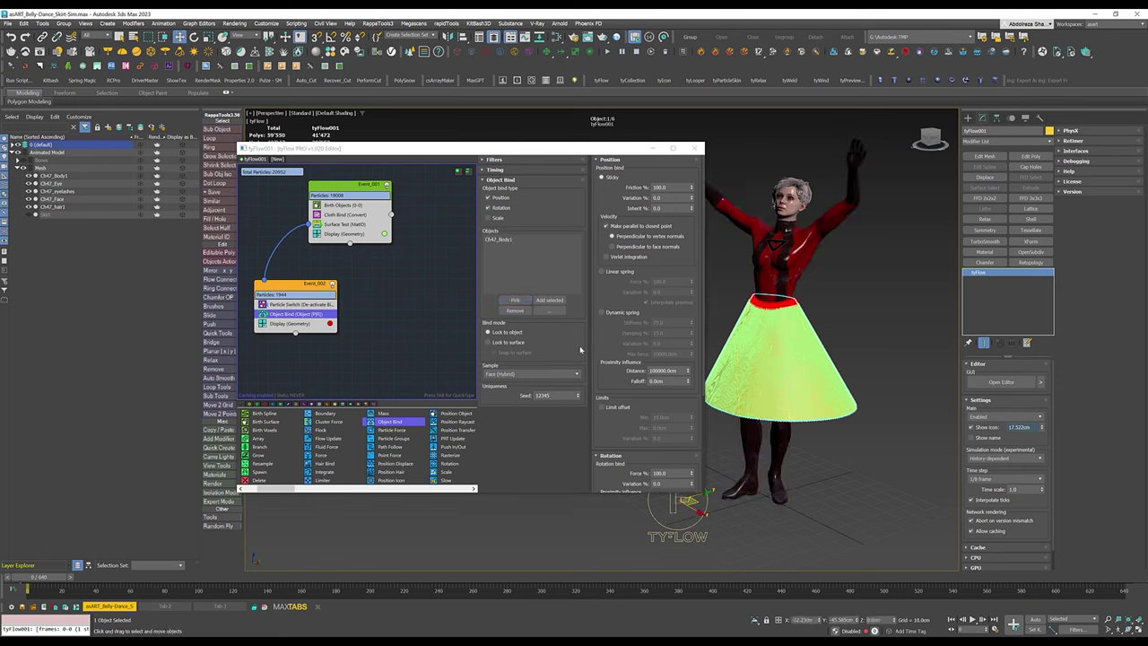
left_click(515, 344)
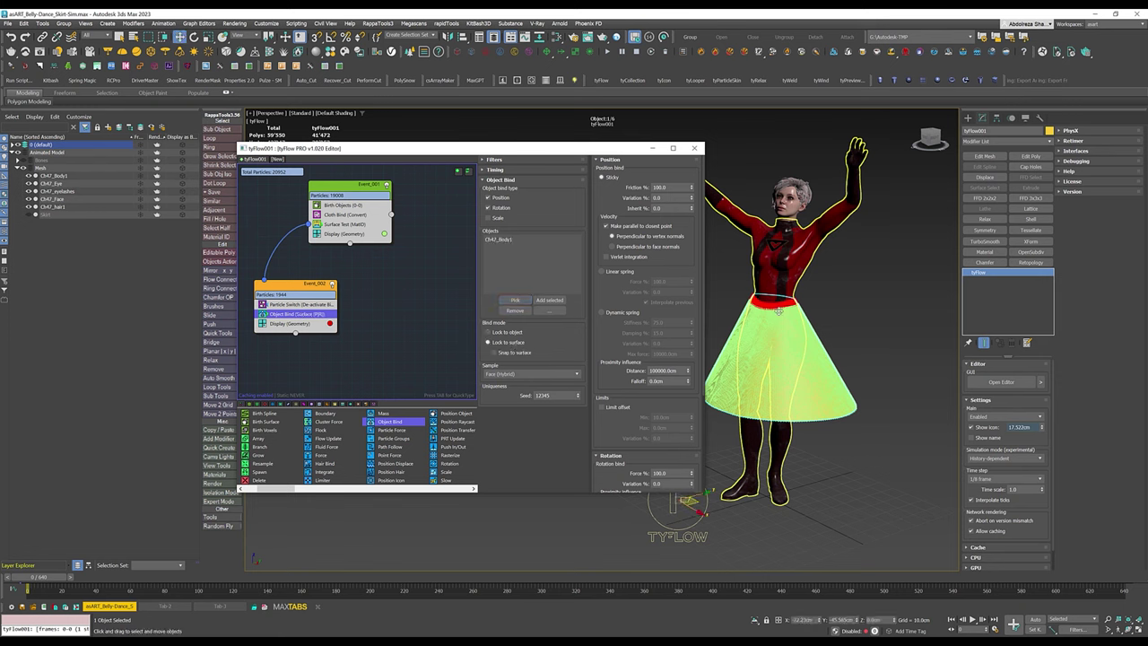
left_click(264, 324)
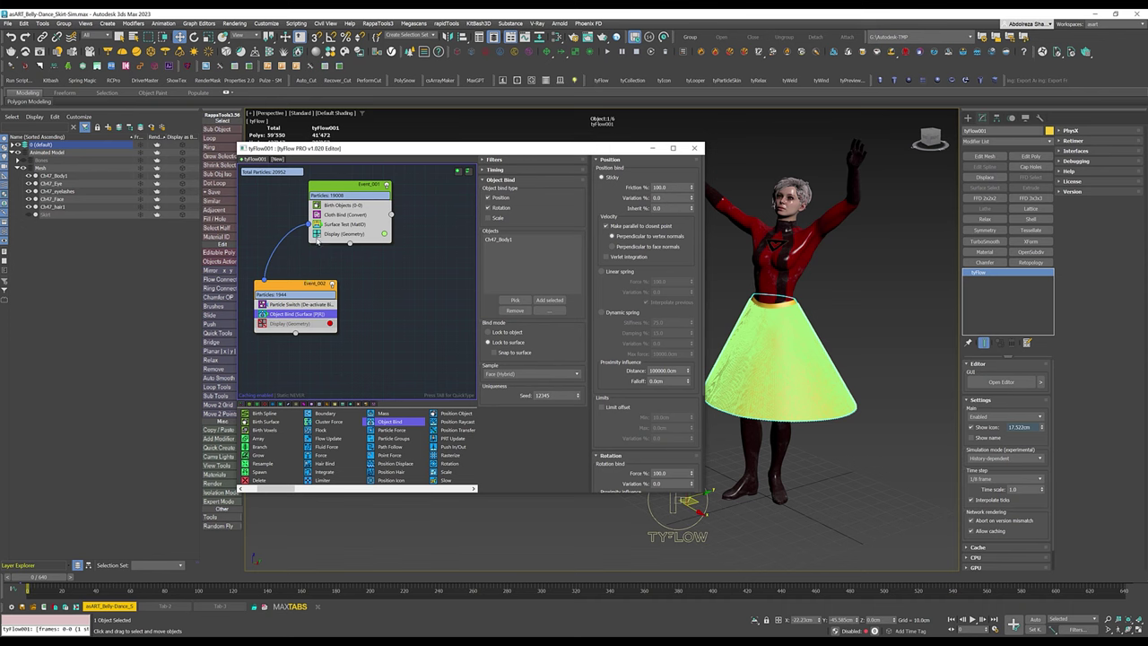
left_click(317, 234)
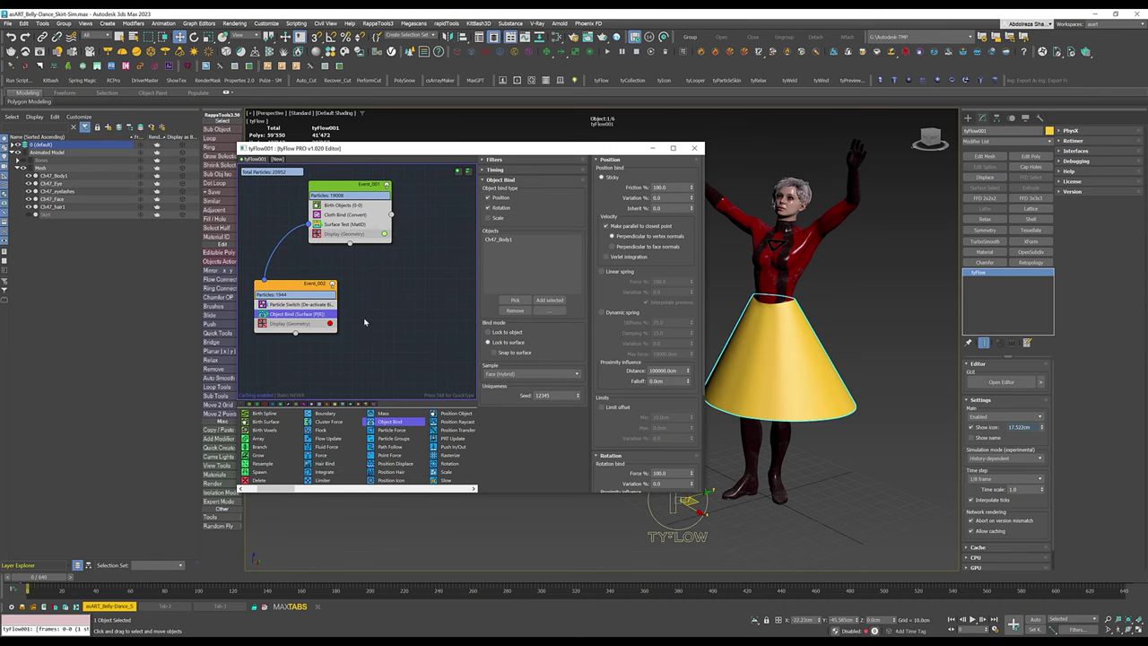
Add a Force to Event_001 with gravity strength -0.36cm.
left_click_drag(323, 454, 340, 235)
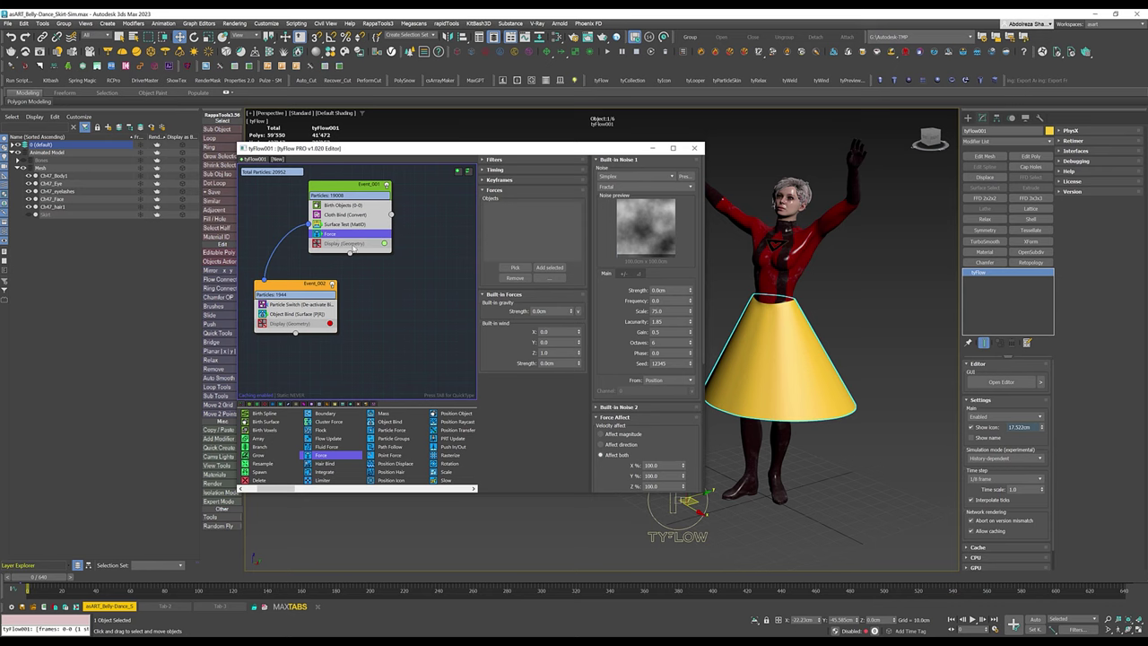
left_click_drag(565, 312, 498, 312)
type("-36")
key("Return")
Add a Collision operator against CH47_Body1 with a 1.0cm radius.
scroll(378, 431, "down", 3)
left_click_drag(380, 434, 343, 243)
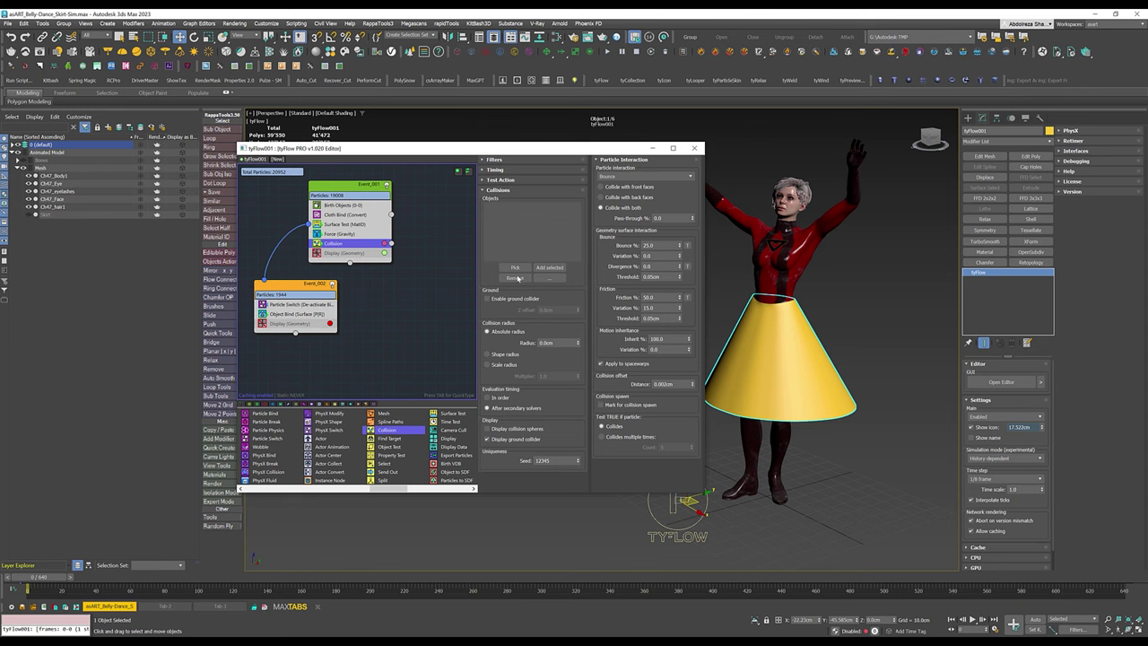
left_click(514, 269)
left_click(767, 269)
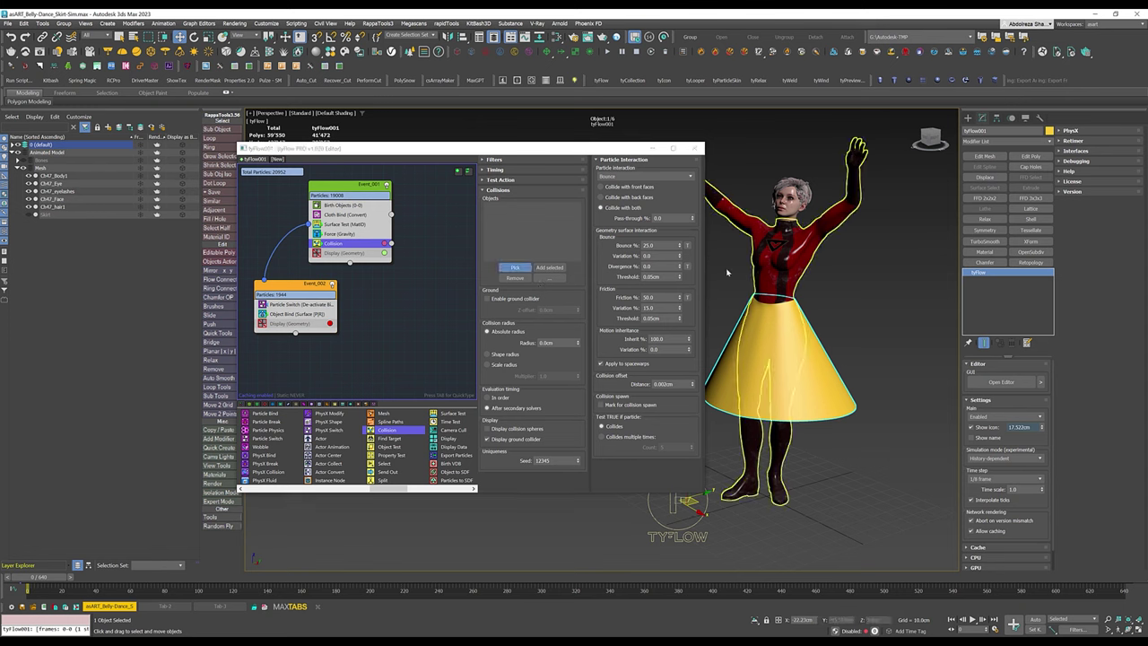
left_click(562, 345)
type("1")
key("Return")
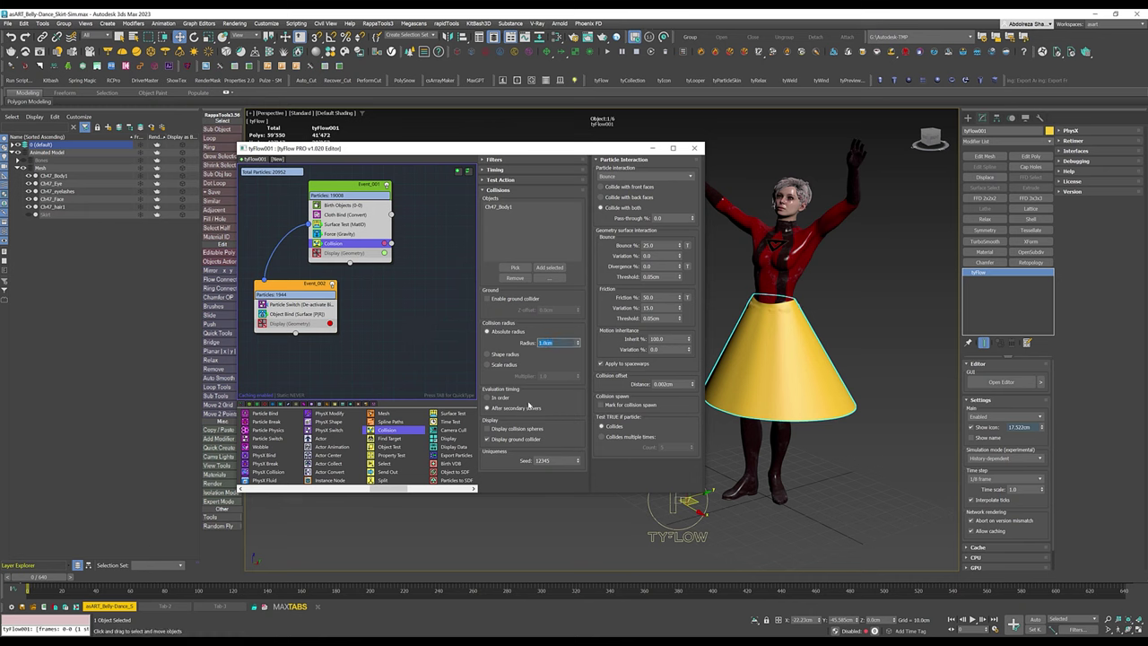
Set the collision friction to 0.1 and its variation to 0.
left_click(659, 297)
type(".")
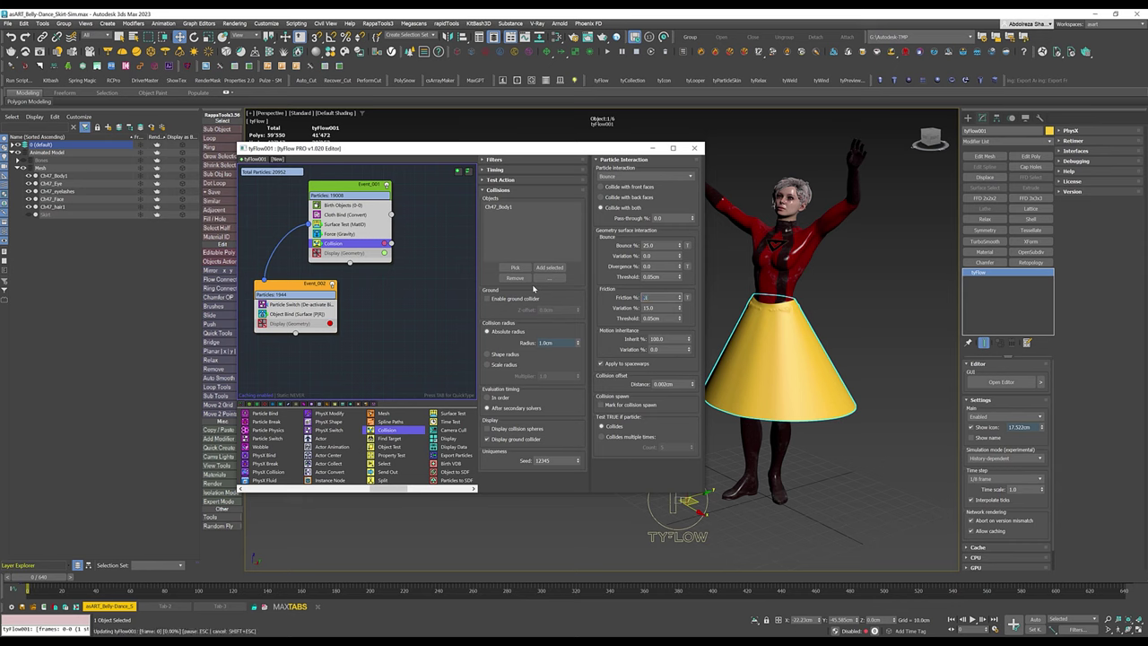
type("1")
key("Return")
left_click(665, 308)
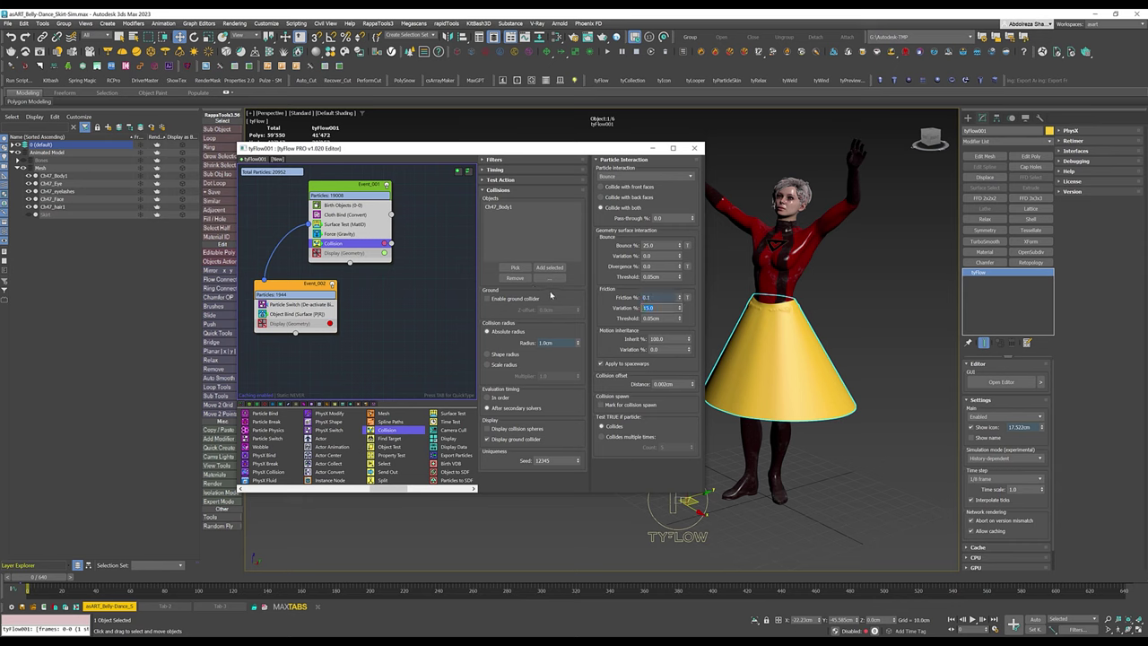
type("0")
key("Return")
left_click_drag(357, 188, 356, 186)
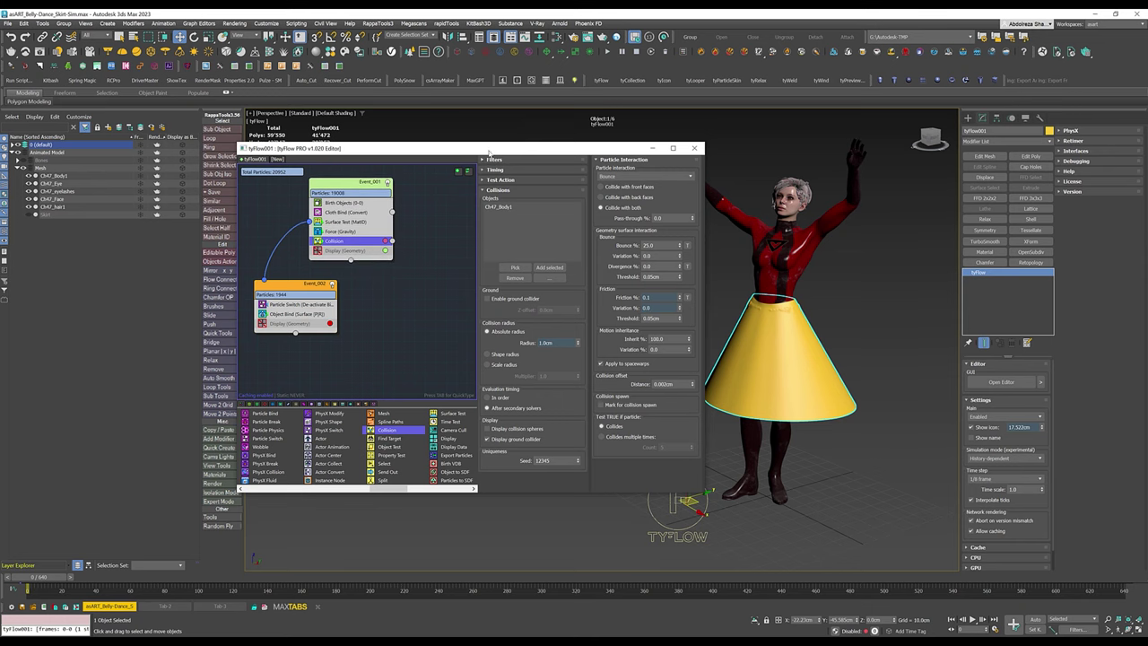
left_click_drag(509, 149, 349, 154)
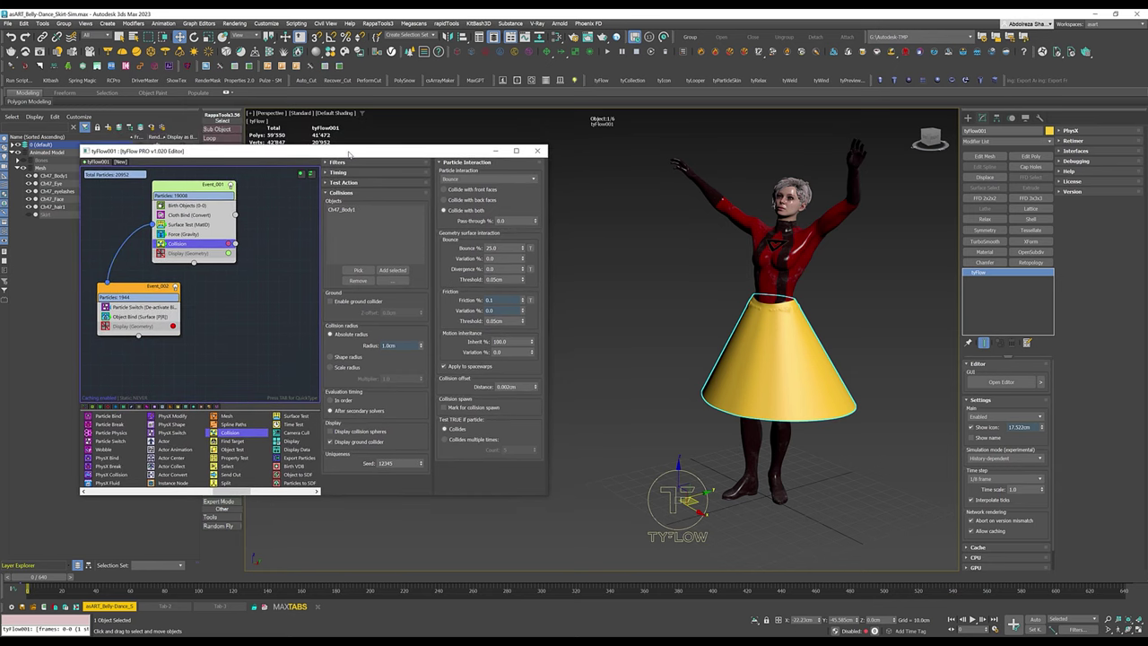
left_click(973, 619)
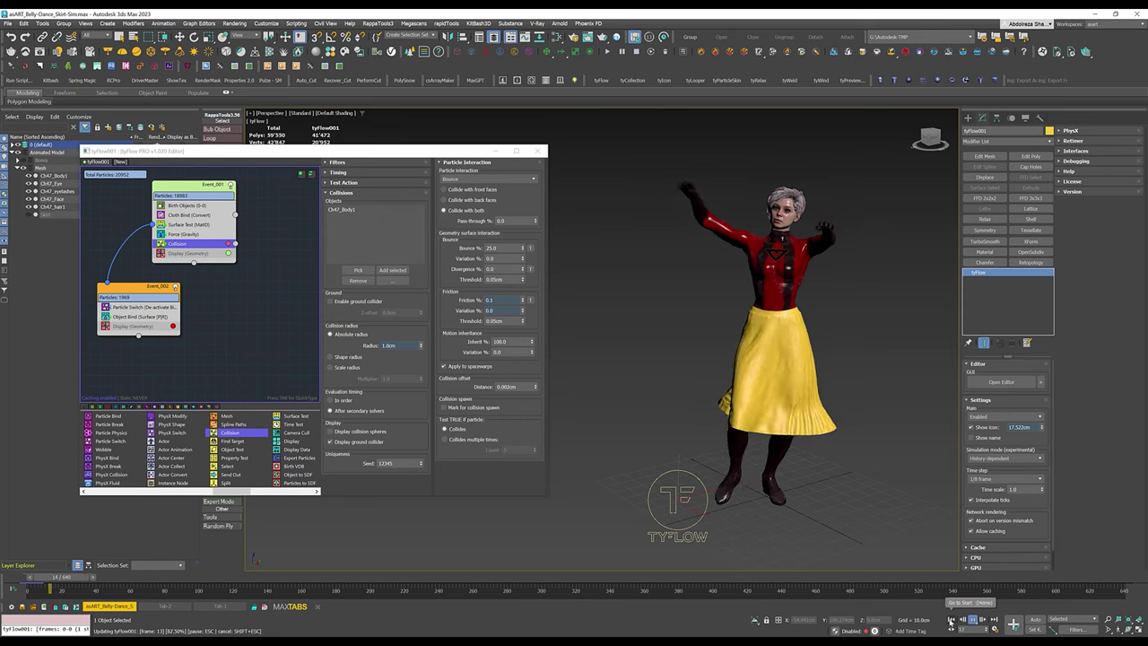
left_click(951, 622)
left_click(763, 359)
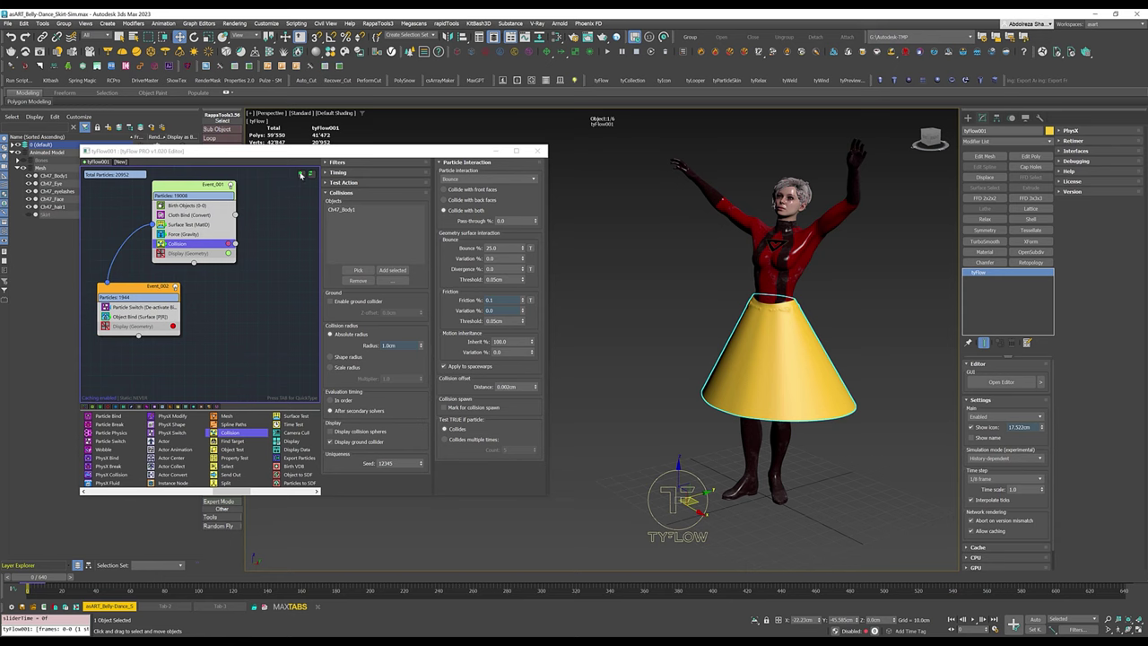
Add a Slow operator after Collision in Event_001, slowing velocity by 9 on X, Y and Z.
scroll(154, 470, "up", 5)
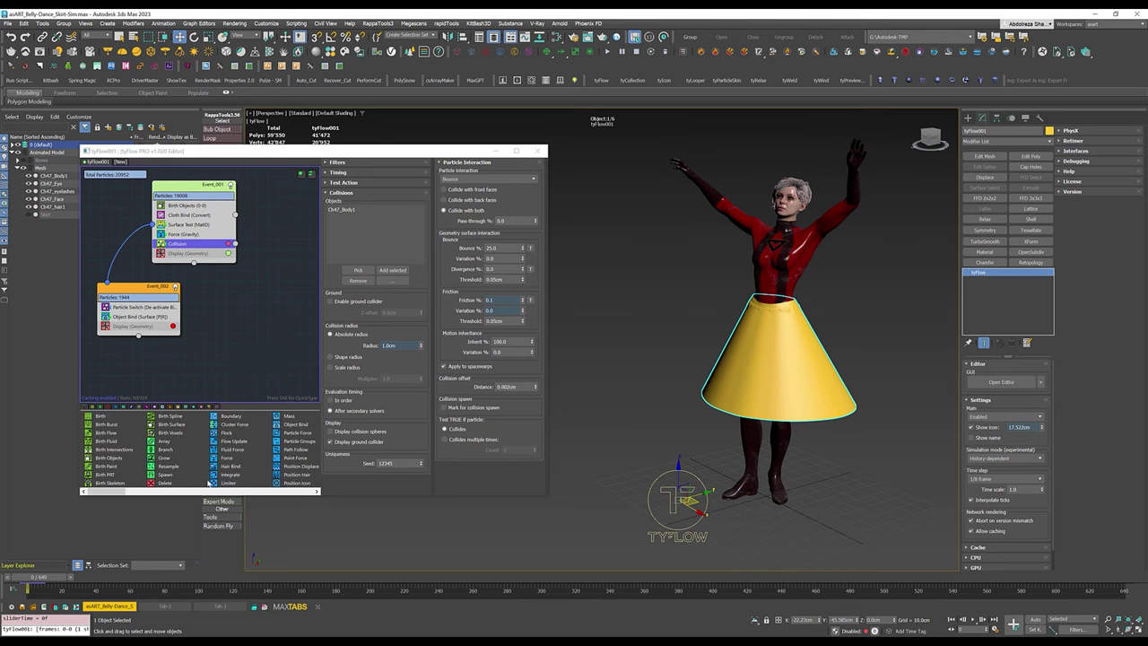
scroll(201, 475, "down", 3)
left_click_drag(162, 484, 182, 256)
left_click(360, 210)
key("Return")
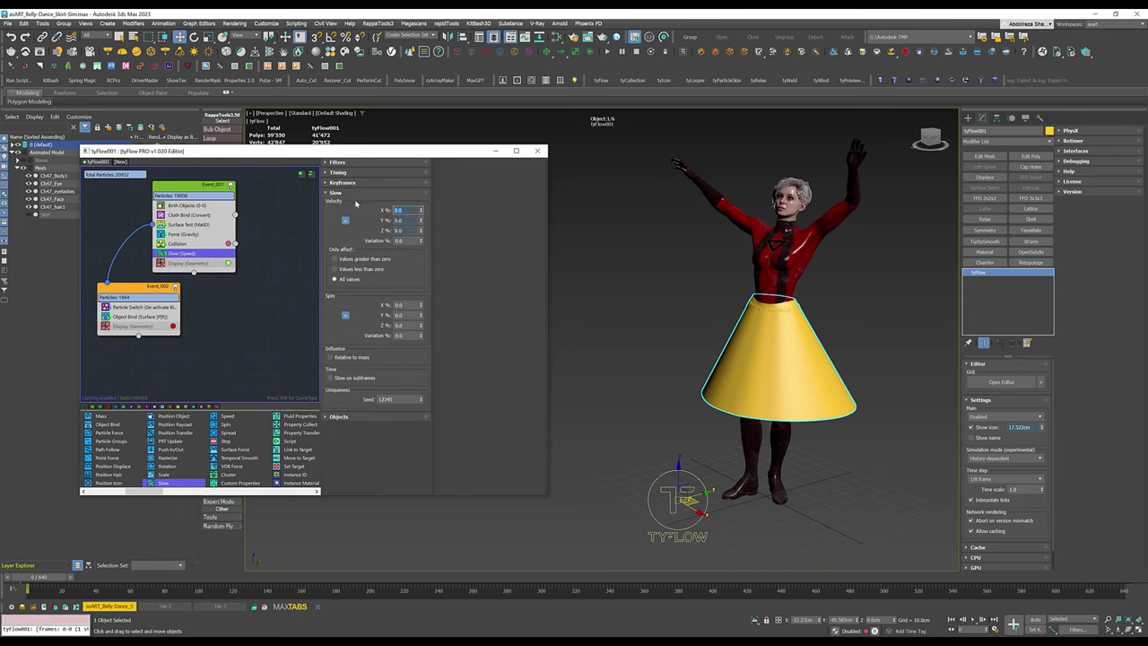
left_click(201, 205)
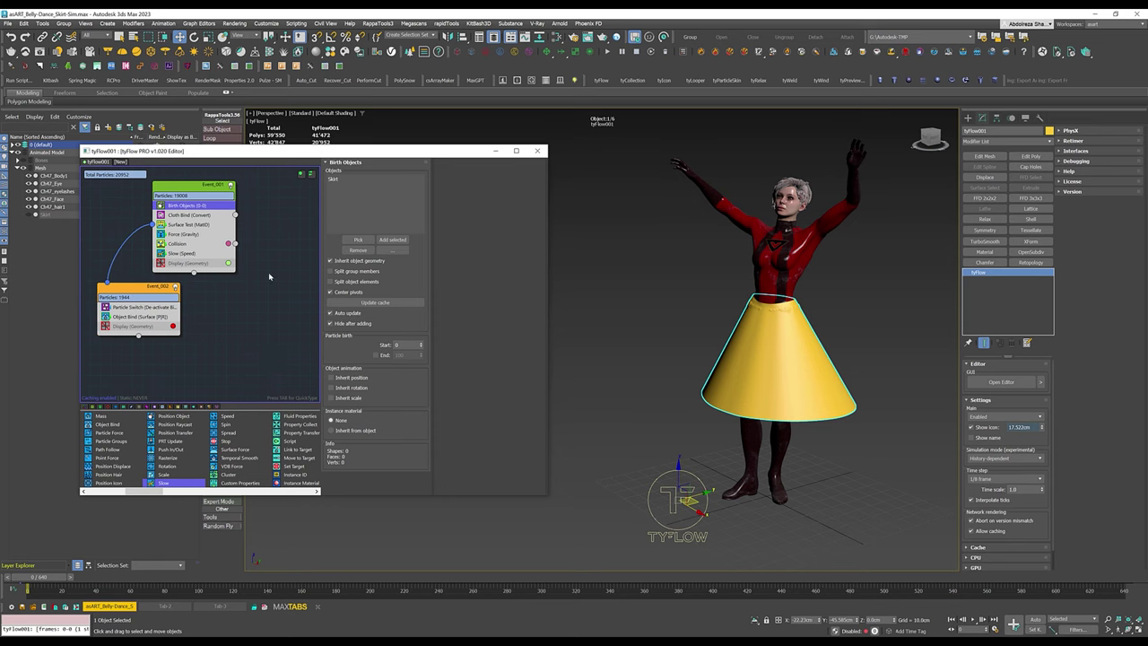
middle_click_drag(239, 305, 240, 325)
left_click_drag(123, 379, 188, 199)
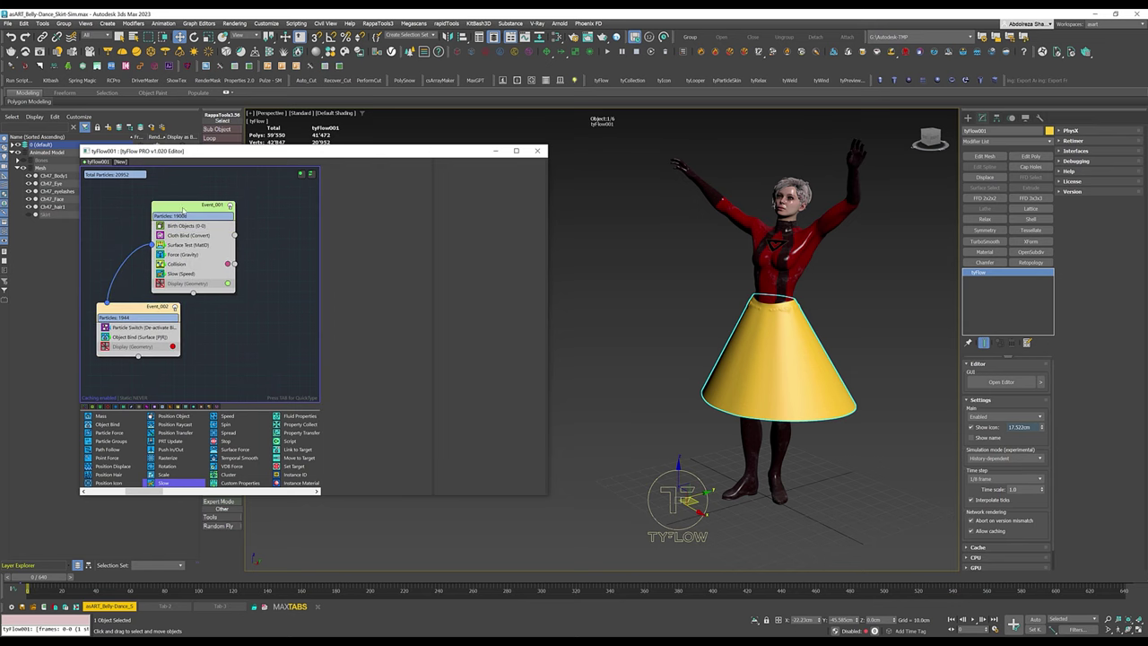
Copy Event_001 and Event_002 into a new, disabled tyFlow002, then return to tyFlow001.
right_click(183, 214)
left_click(211, 213)
left_click(120, 162)
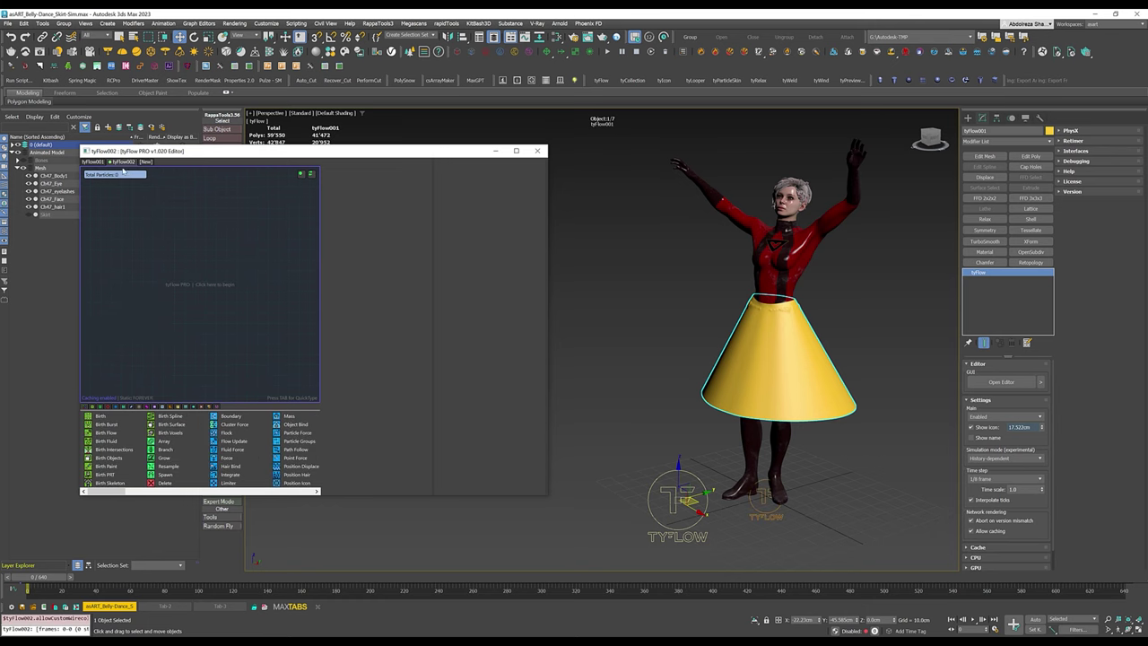
left_click(301, 175)
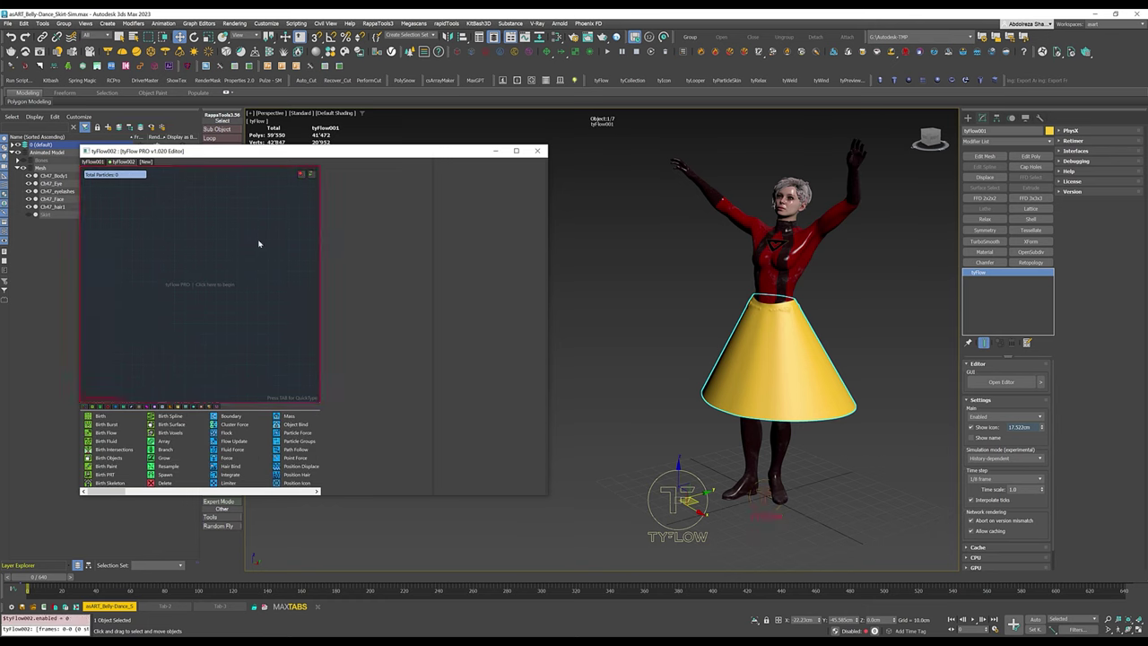
right_click(171, 210)
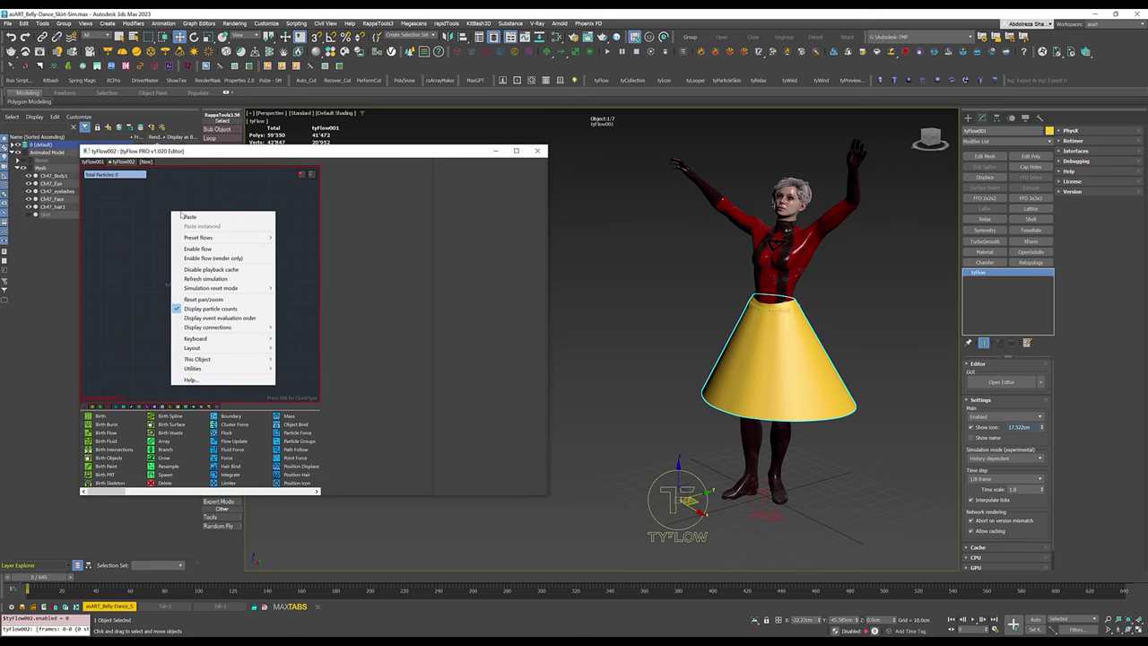
left_click(190, 217)
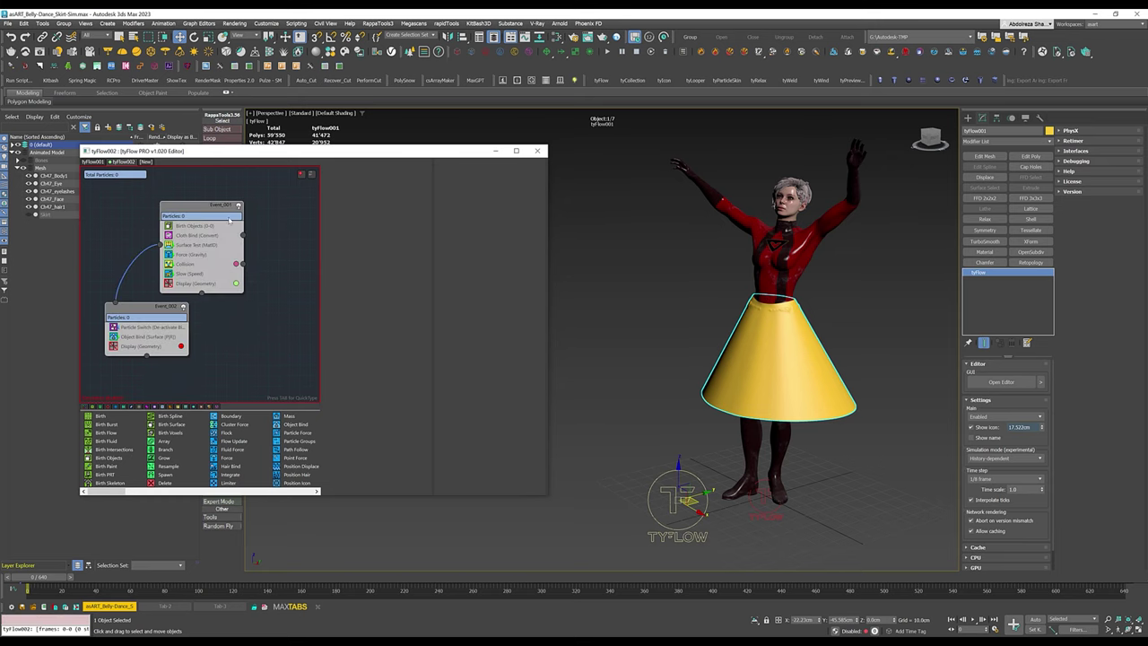
left_click(95, 162)
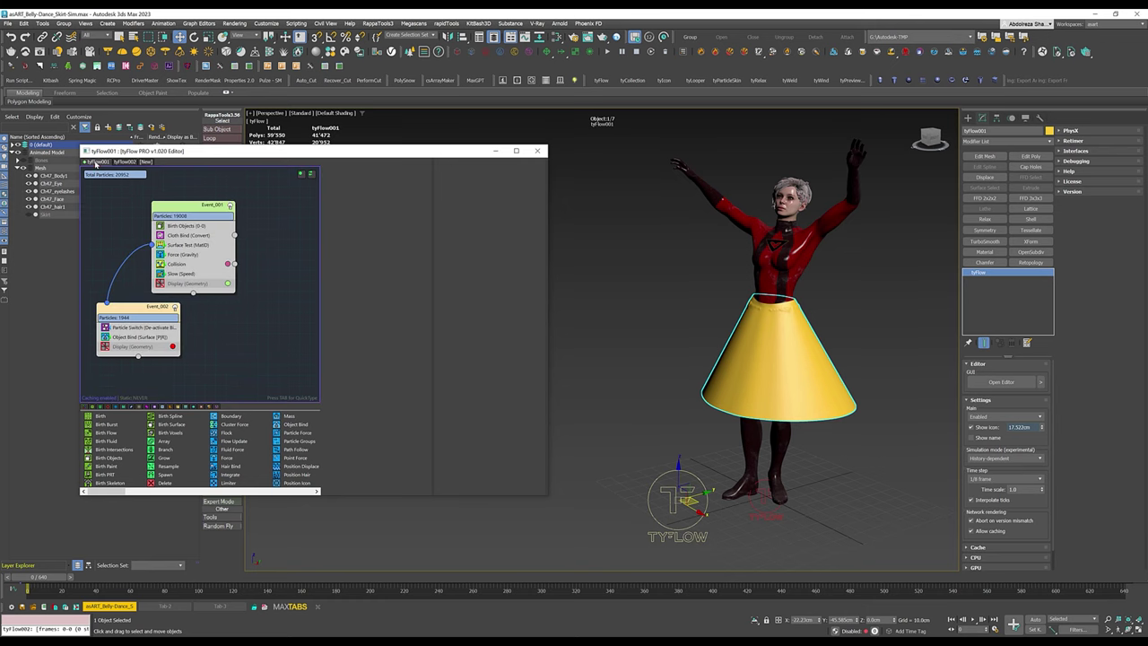
middle_click_drag(256, 310, 272, 307)
Set the Birth Objects particle birth Start to frame -50, then stop the simulation update.
middle_click_drag(127, 283, 134, 281)
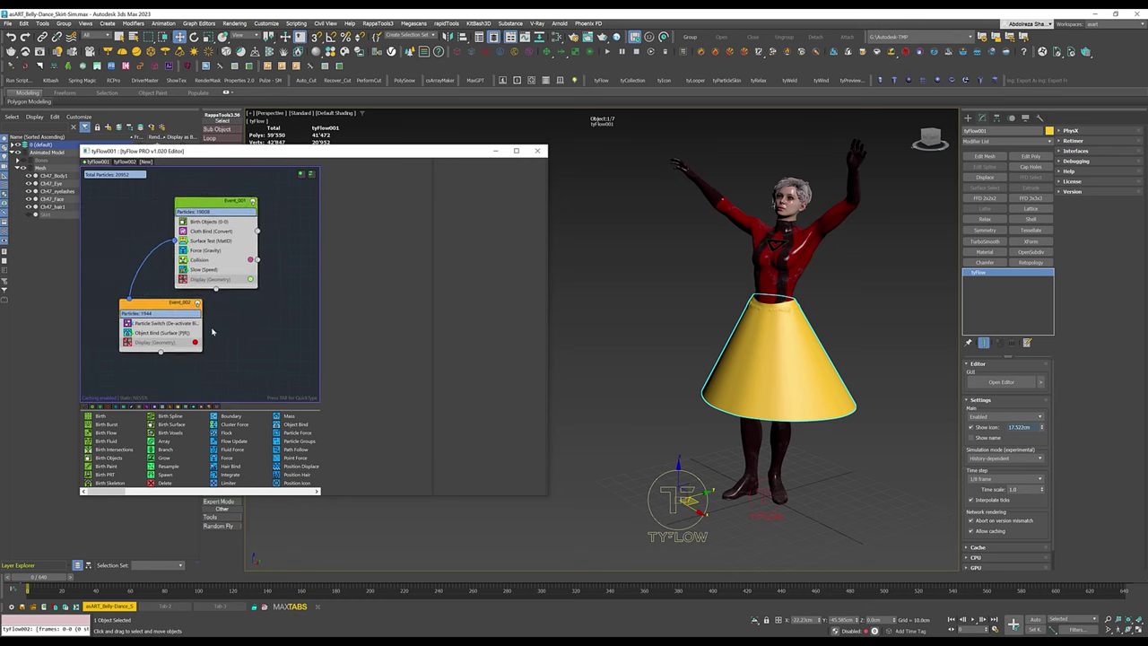
left_click_drag(148, 303, 148, 310)
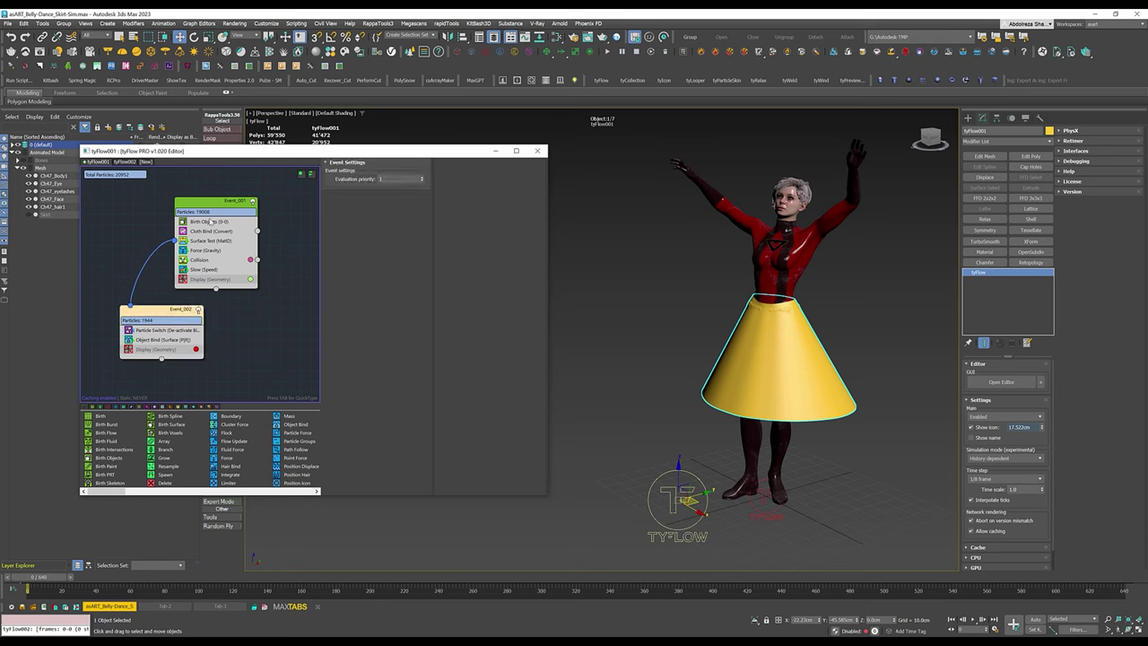
left_click(212, 221)
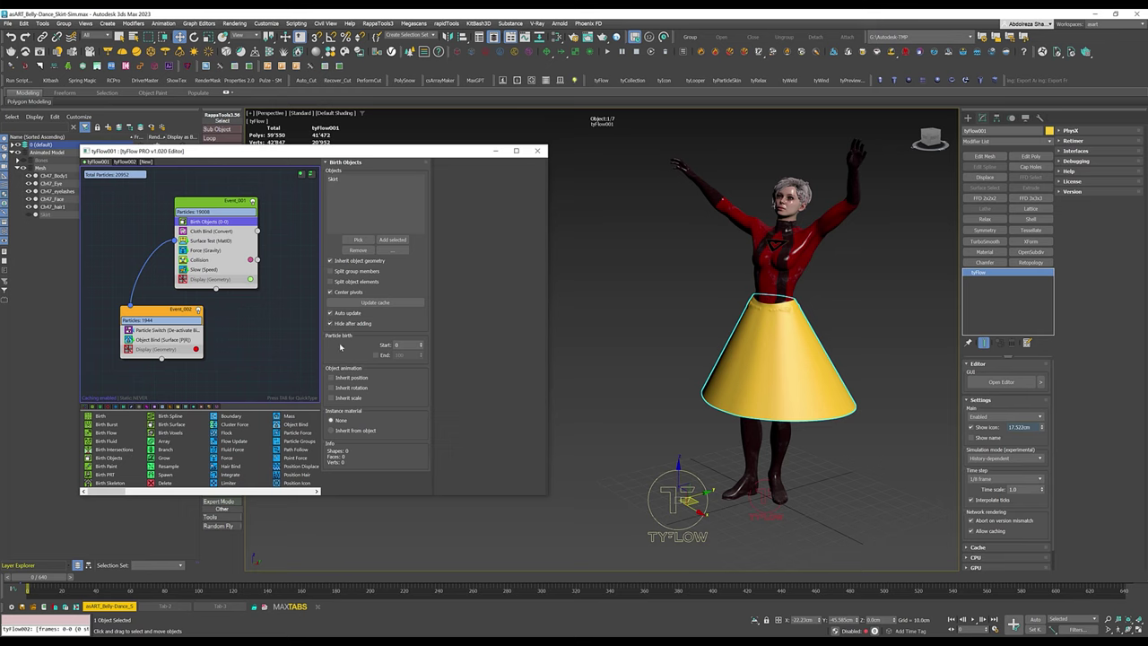
double_click(408, 346)
key("Return")
key("Escape")
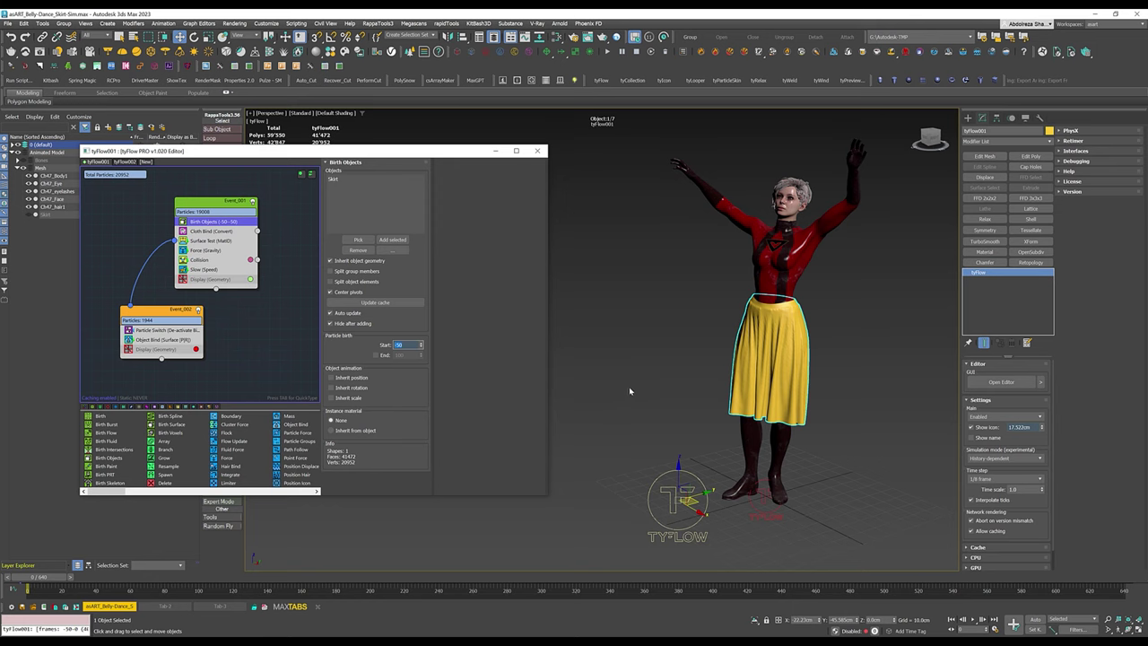
Orbit and pan around the dancer to inspect the draped skirt from behind and the sides.
middle_click_drag(636, 392, 733, 403, "alt")
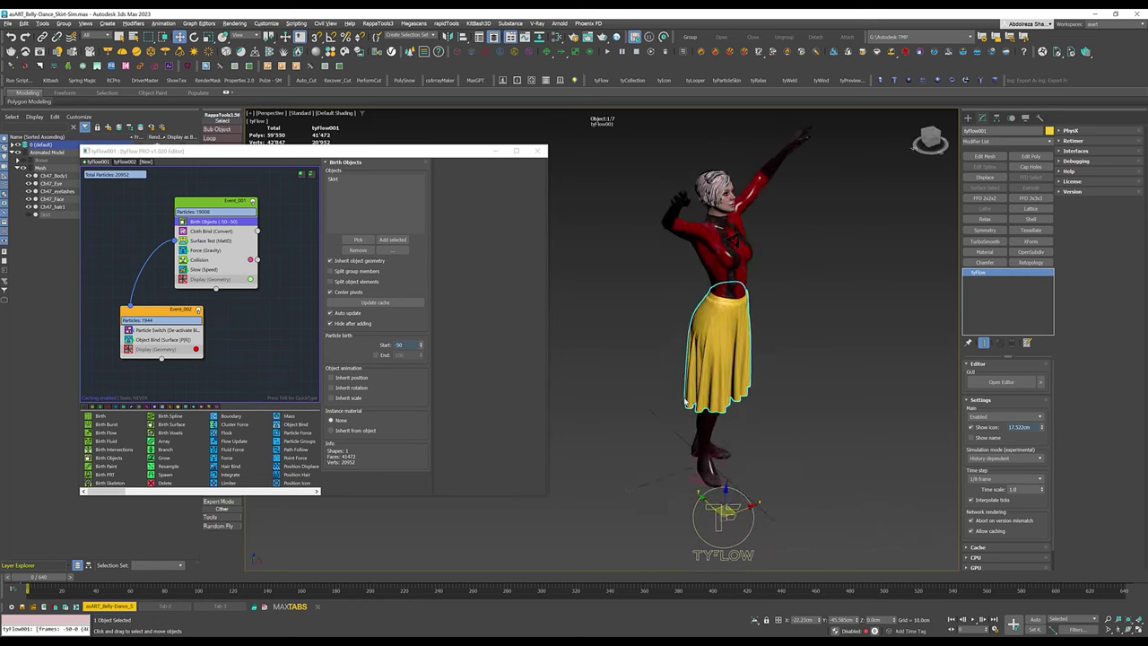
middle_click_drag(677, 400, 633, 391, "alt")
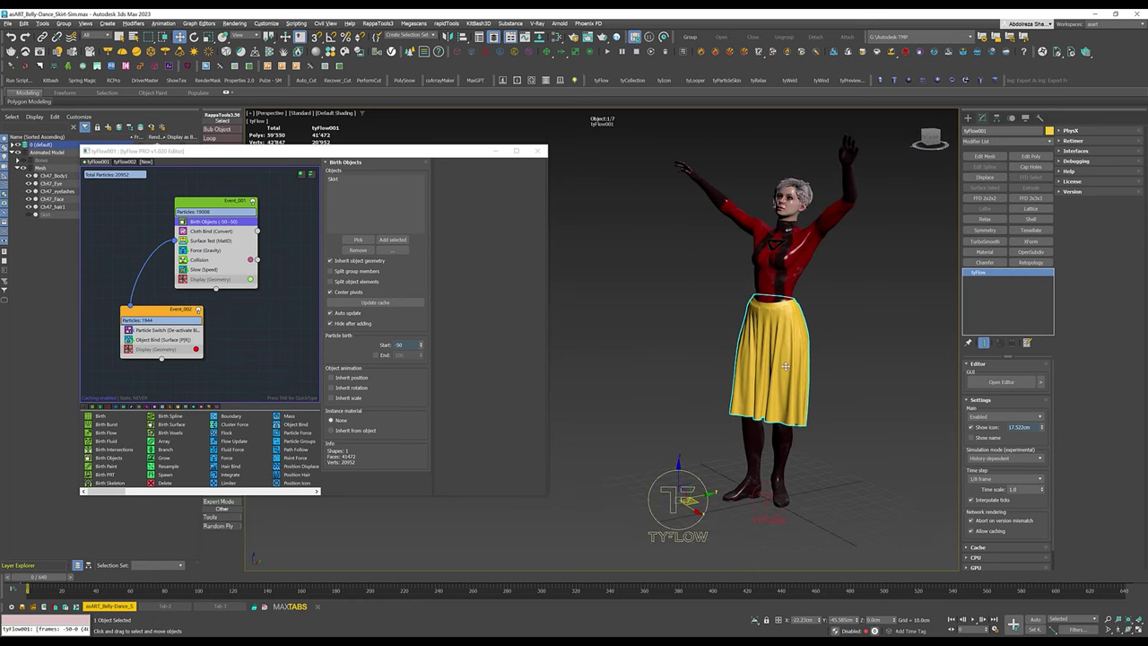
middle_click_drag(791, 392, 667, 401, "alt")
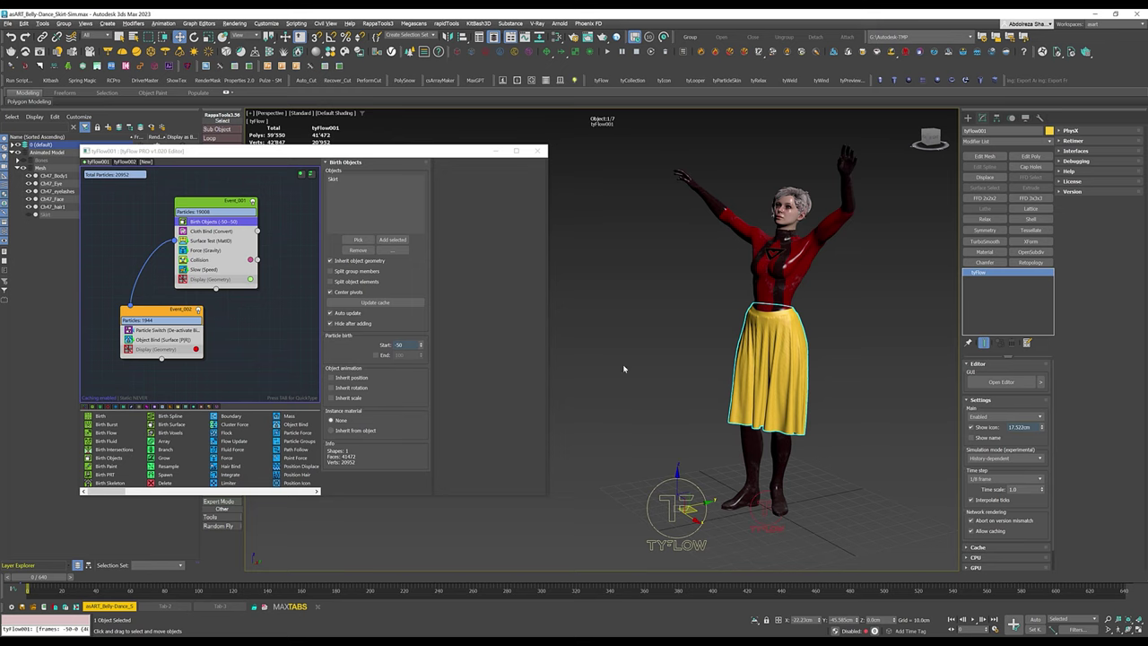
Add Edit Poly to the skirt flow and collapse it into an editable poly mesh.
left_click(1039, 157)
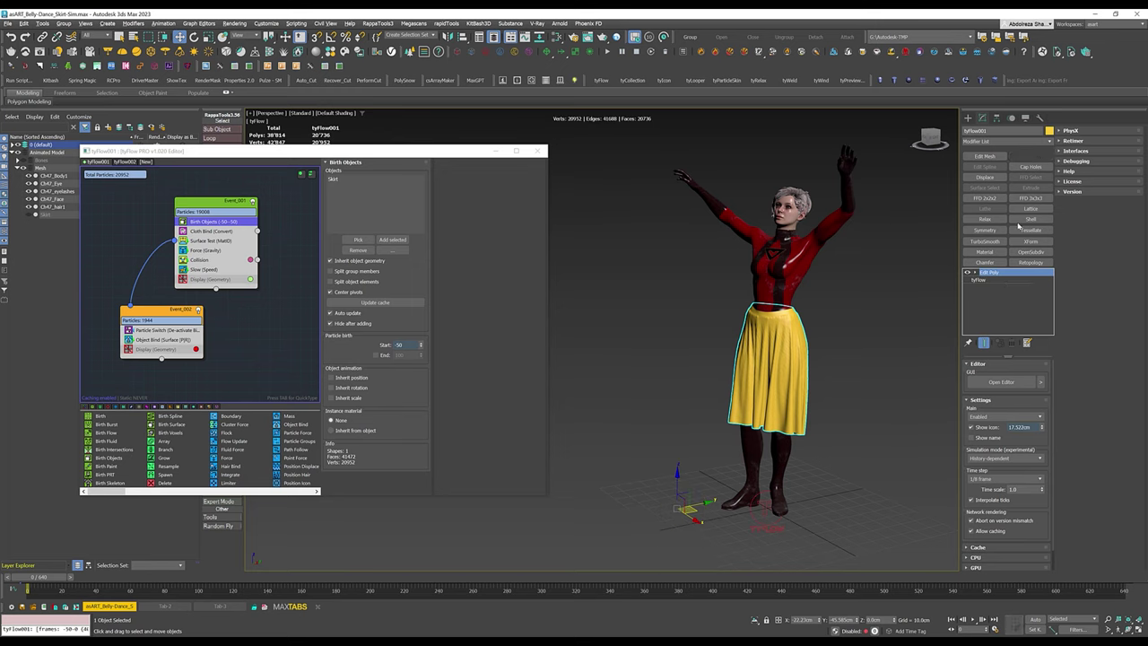
right_click(1004, 276)
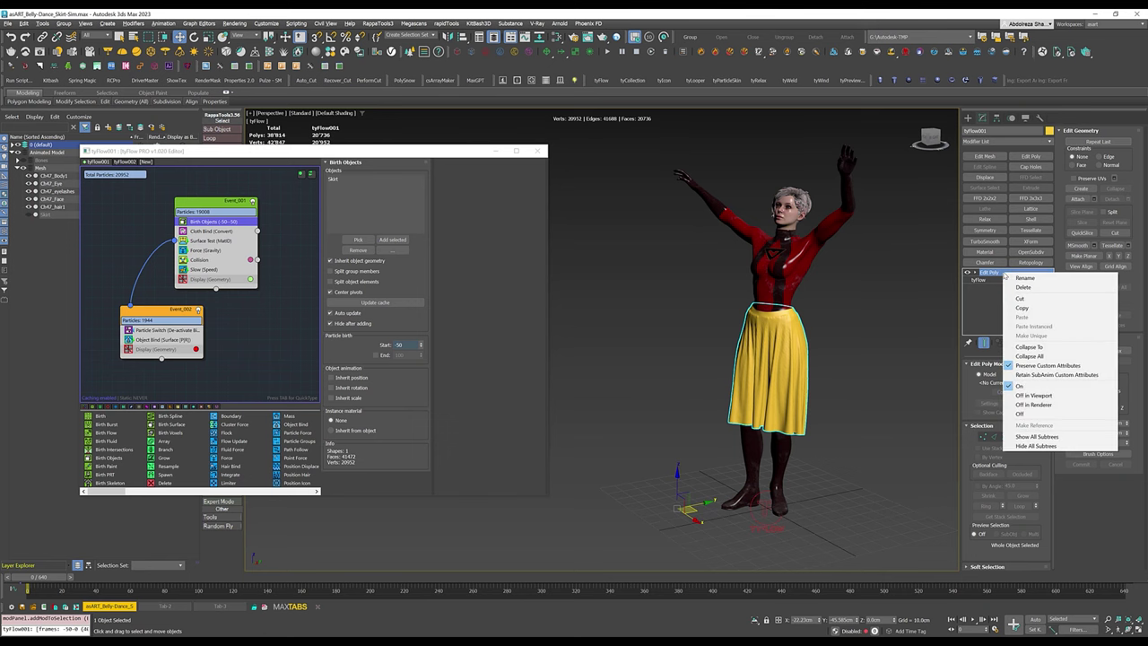
left_click(1030, 346)
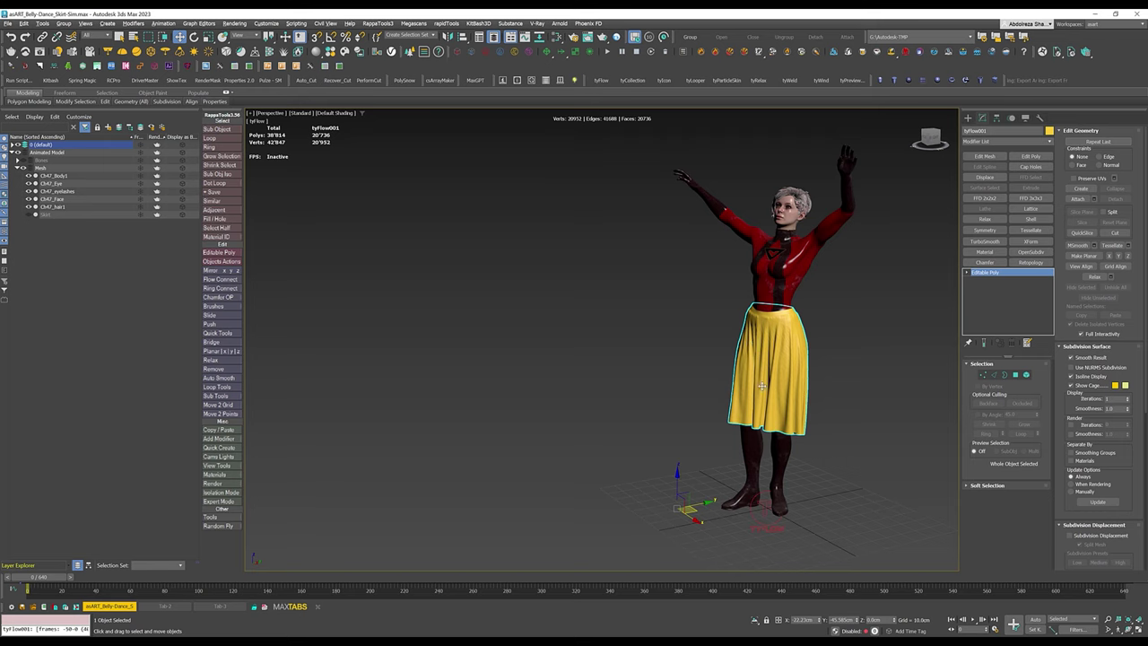
Centre the skirt's pivot on the object, checking it with a test move that is undone.
left_click(996, 119)
left_click(1007, 177)
left_click(1007, 224)
left_click(1007, 177)
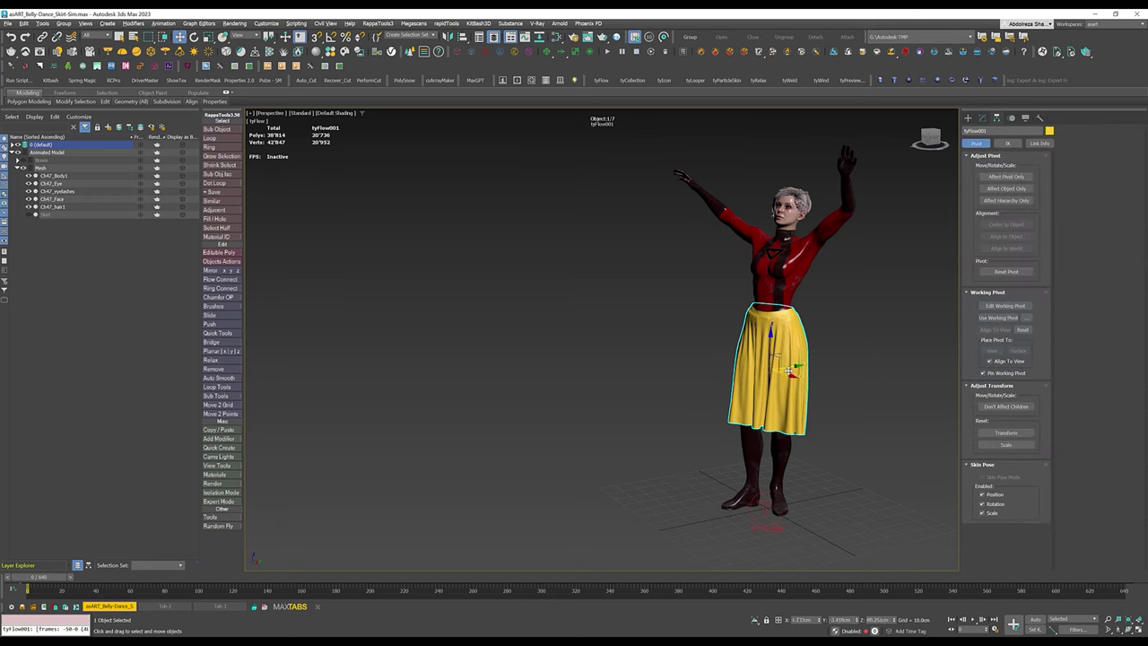
left_click_drag(771, 378, 510, 397)
key("ctrl+z")
Begin renaming tyFlow001 to Skirt-Mesh in the Layer Explorer.
left_click(11, 144)
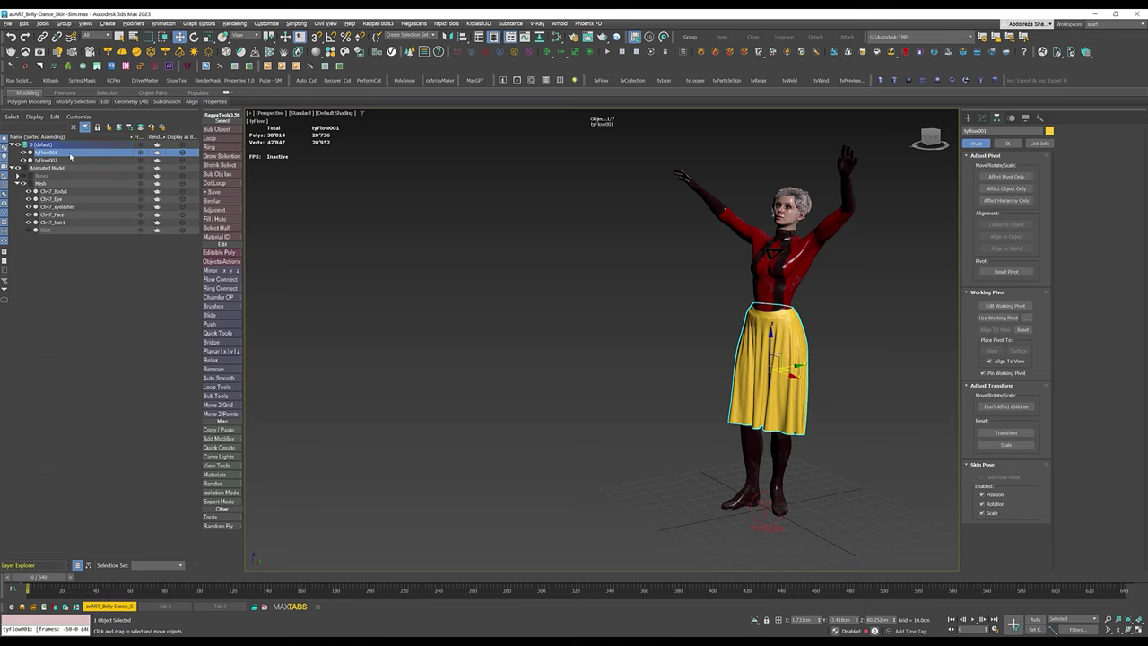
key("F2")
key("BackSpace")
Confirm the Skirt-Mesh name and delete the original Skirt object.
key("Return")
left_click(44, 231)
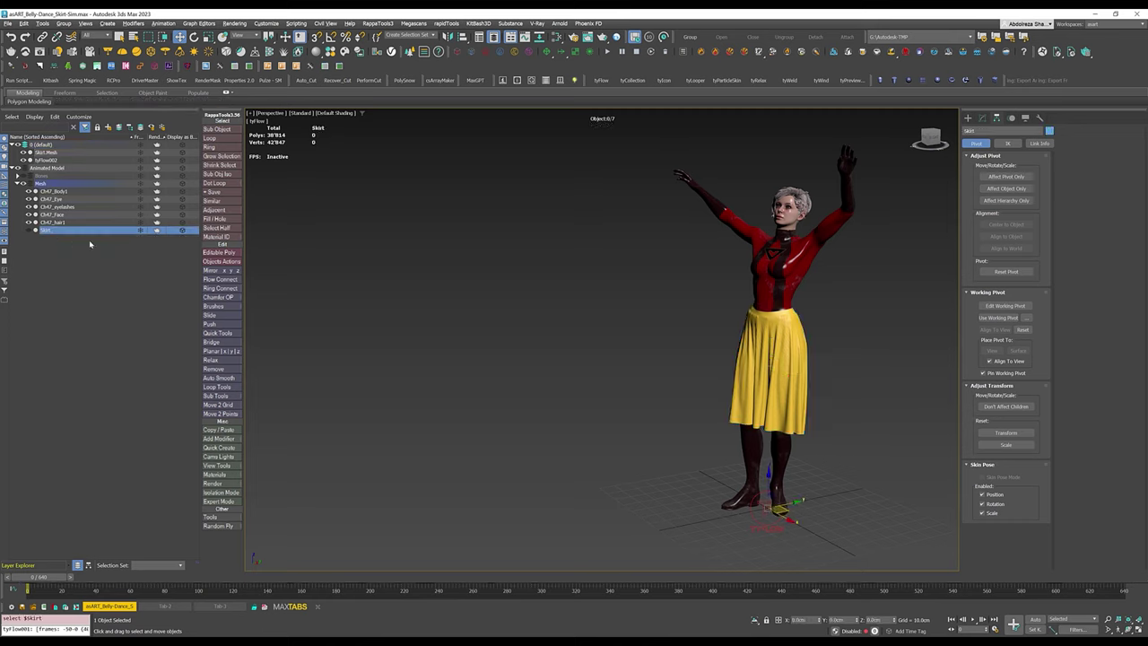
key("Delete")
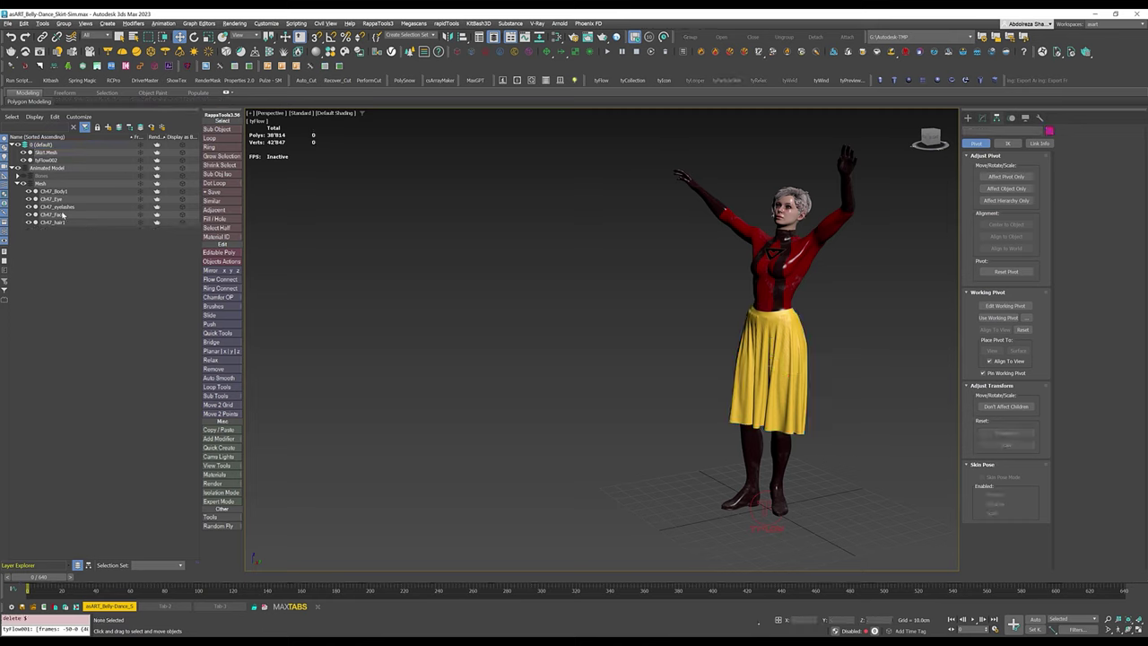
Set tyFlow002's simulation time step to 1/8 frame.
left_click(17, 184)
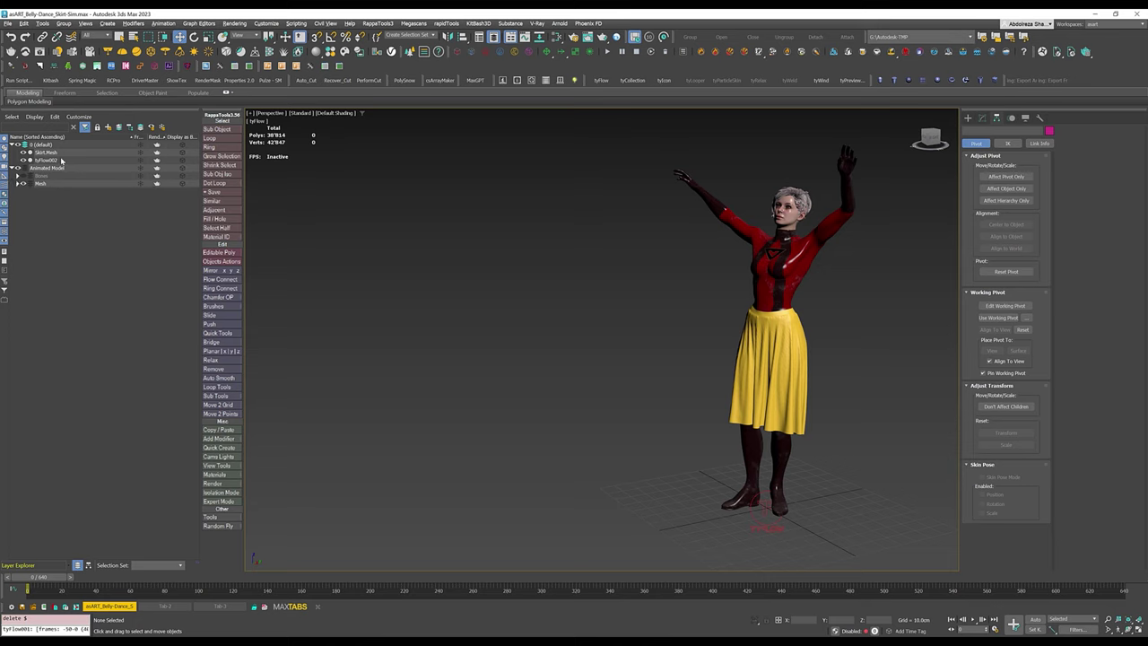
left_click(49, 161)
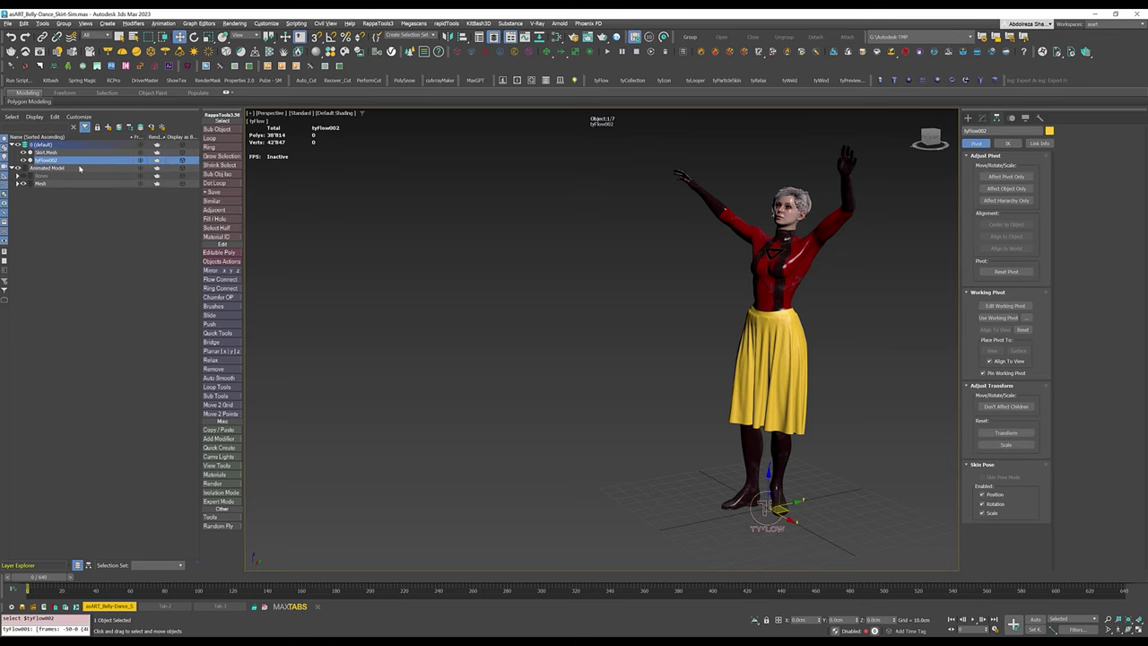
left_click(982, 117)
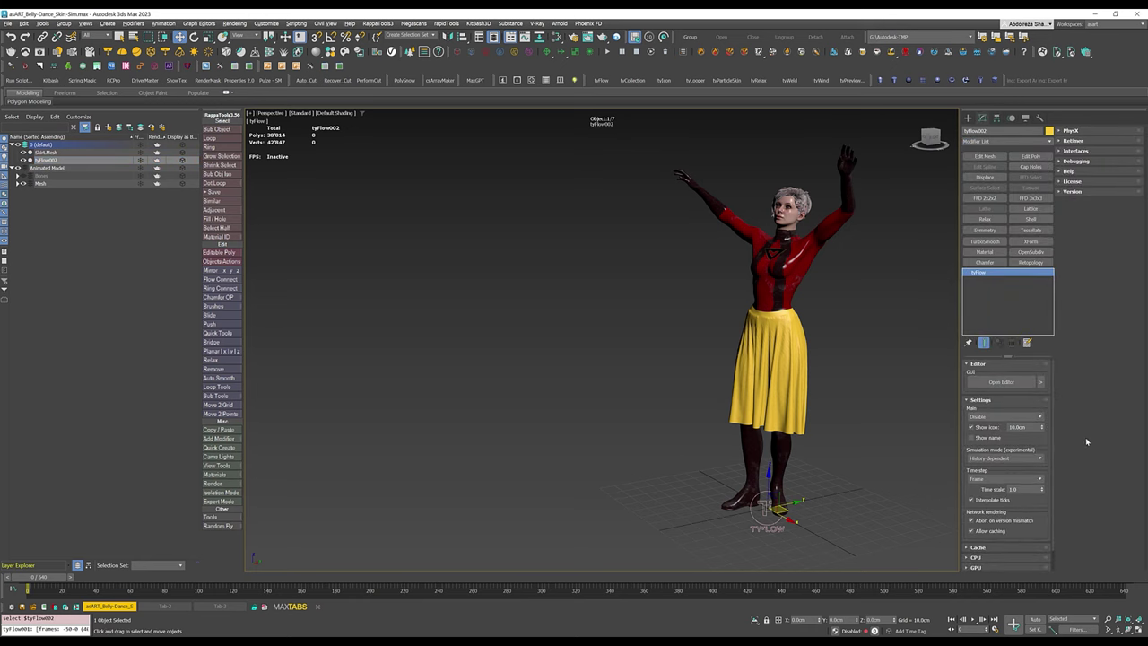
left_click(990, 479)
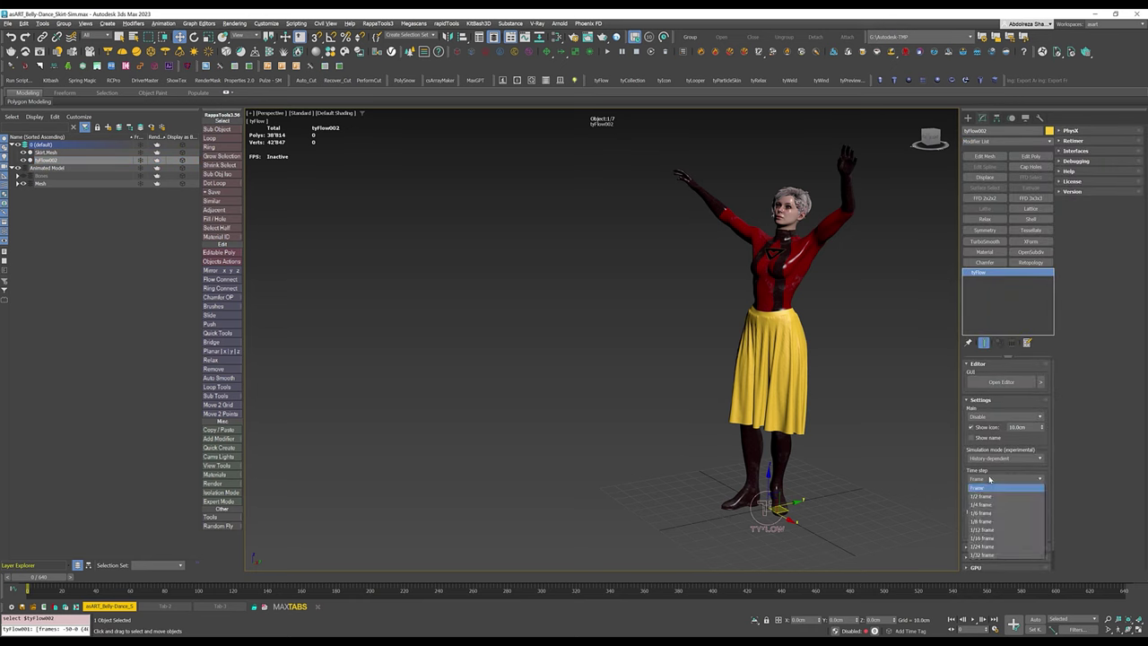
left_click(1003, 520)
In the tyFlow editor, replace the deleted Birth Objects entry with Skirt.Mesh.
left_click(998, 382)
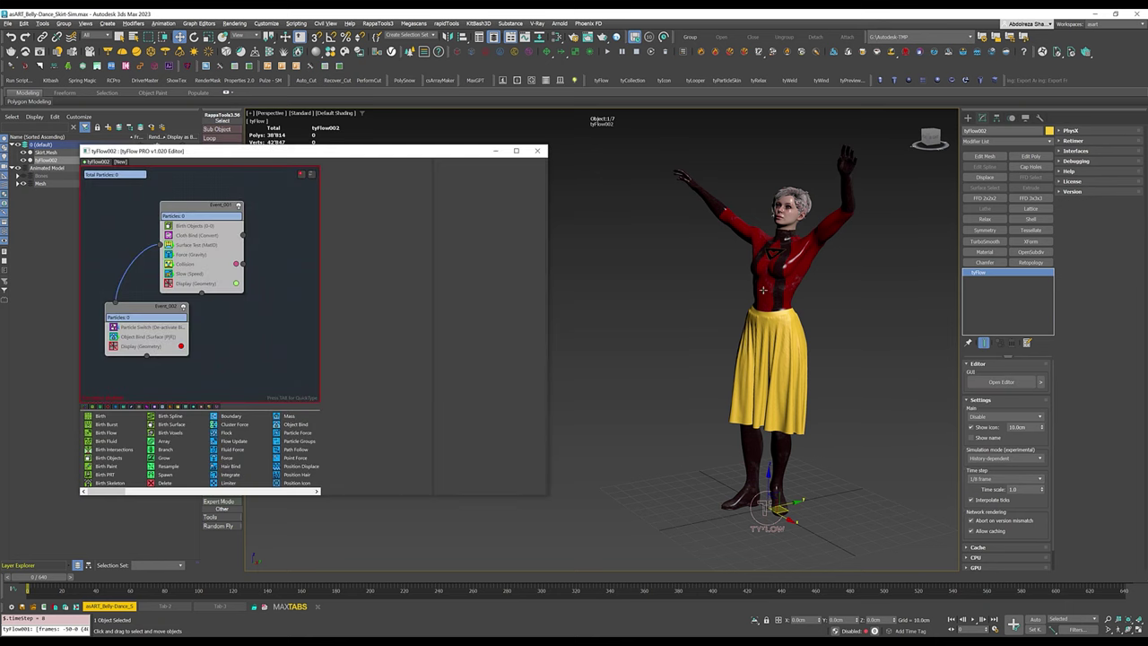
left_click_drag(339, 157, 514, 176)
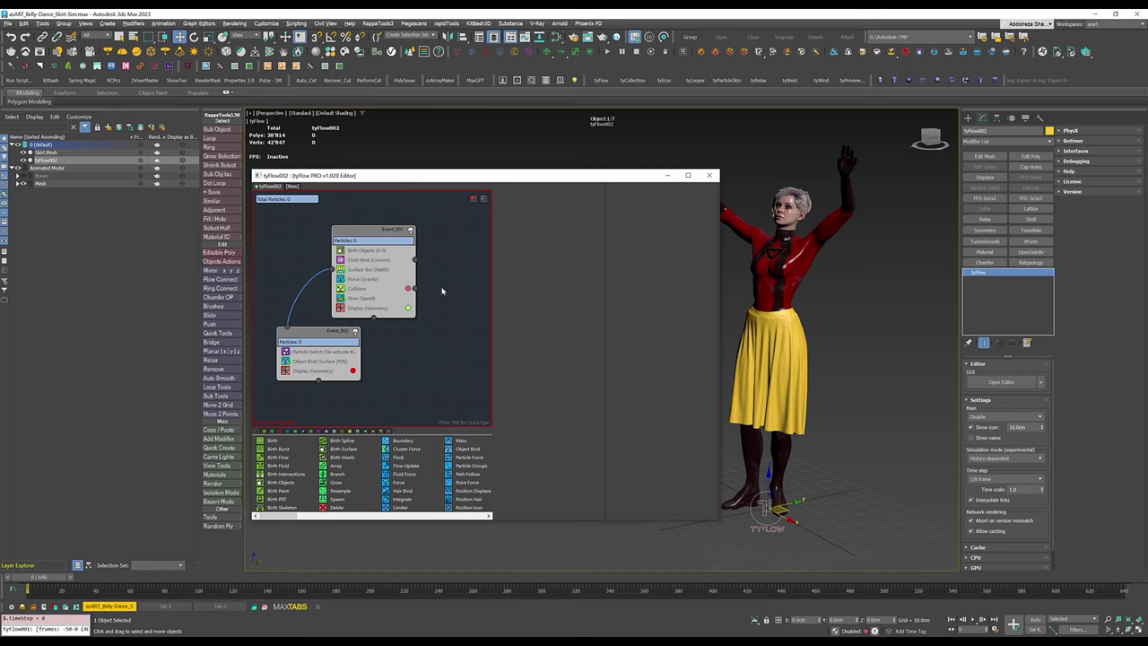
middle_click_drag(324, 334, 324, 345)
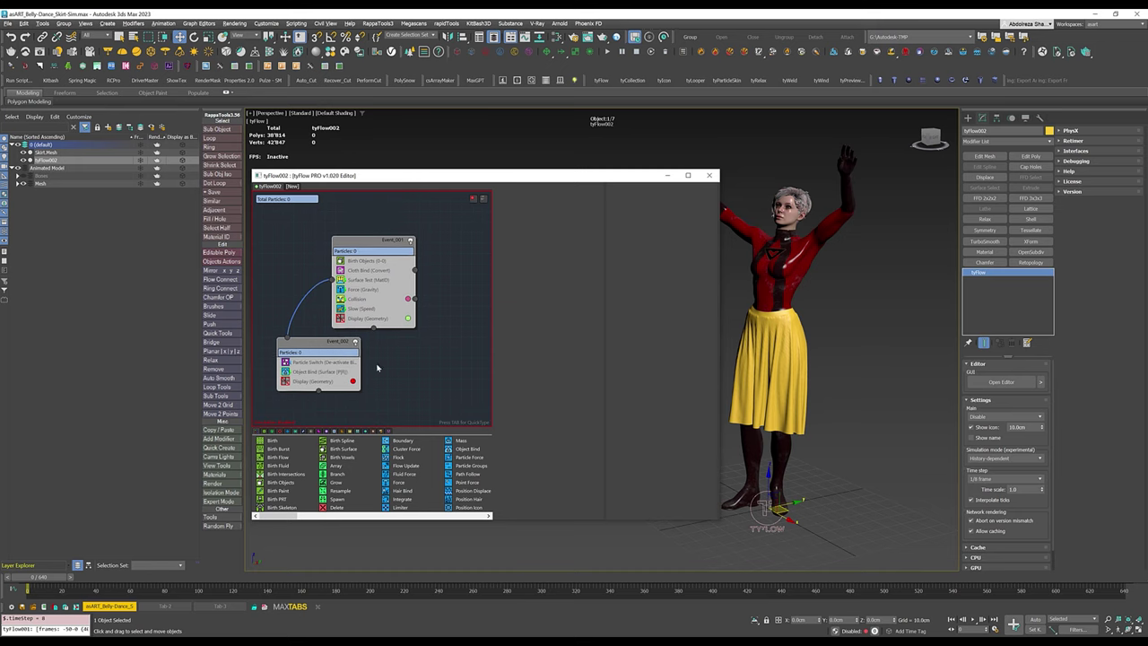
left_click(376, 261)
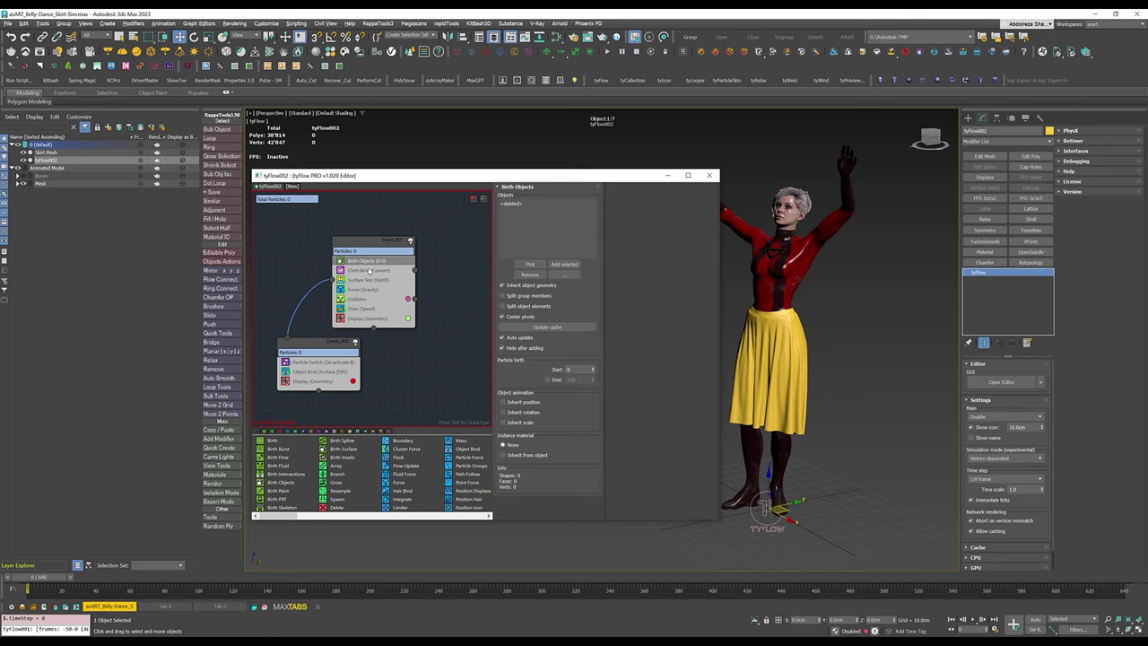
left_click(512, 204)
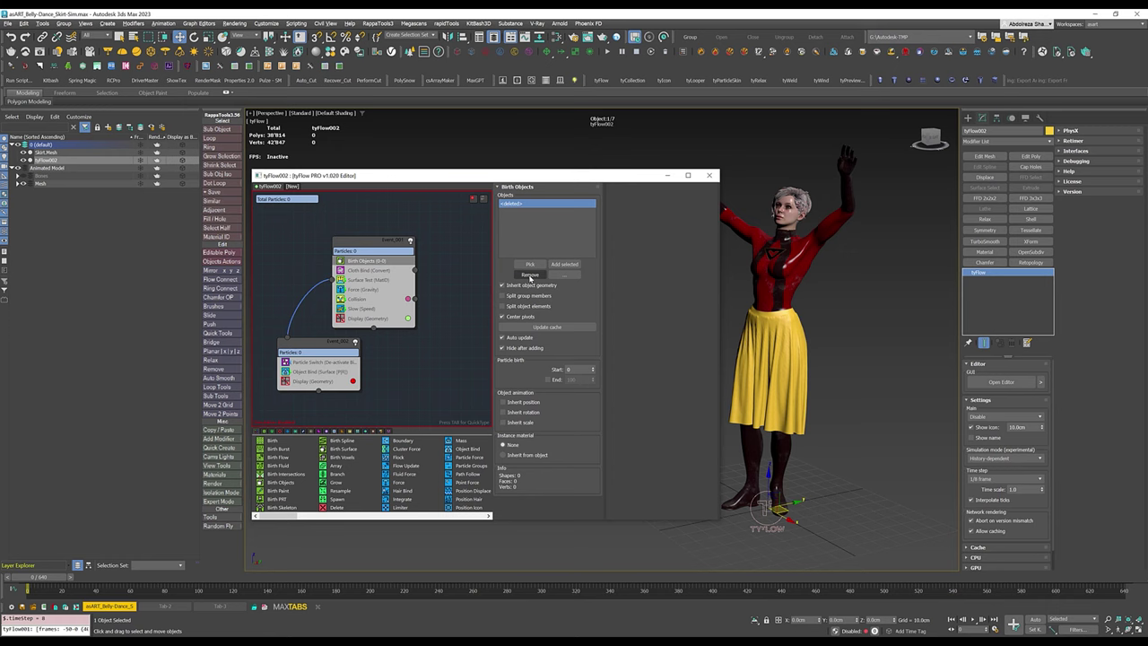
left_click(531, 275)
left_click(531, 264)
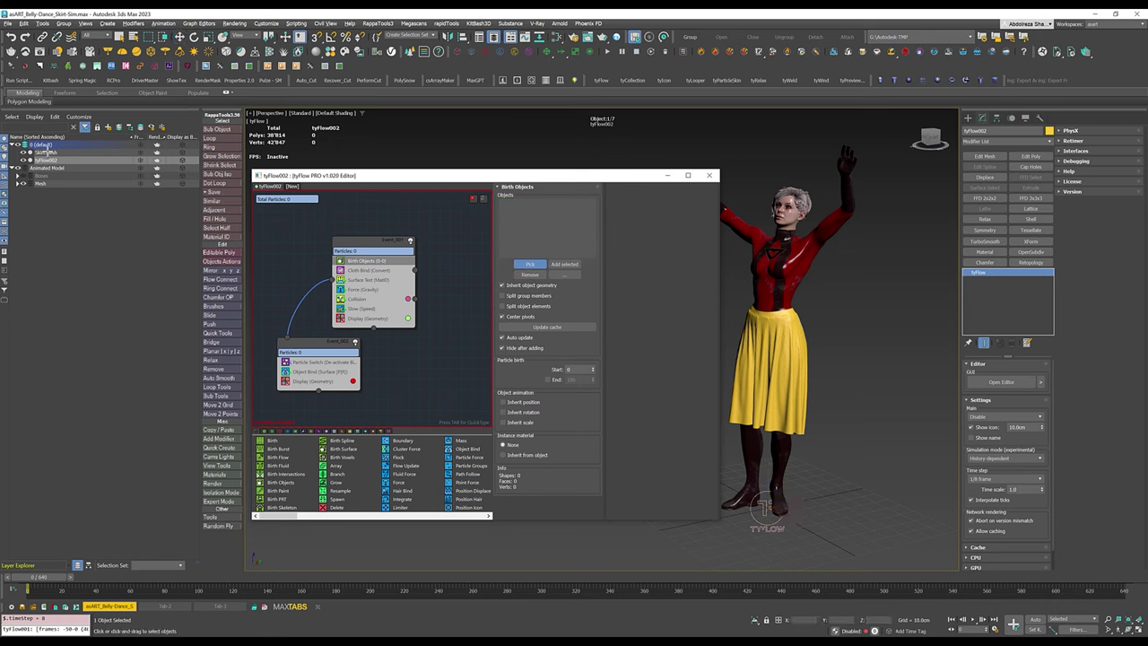
left_click(46, 152)
Enable the tyFlow simulation and delete the Slow operator from Event_001.
left_click(473, 198)
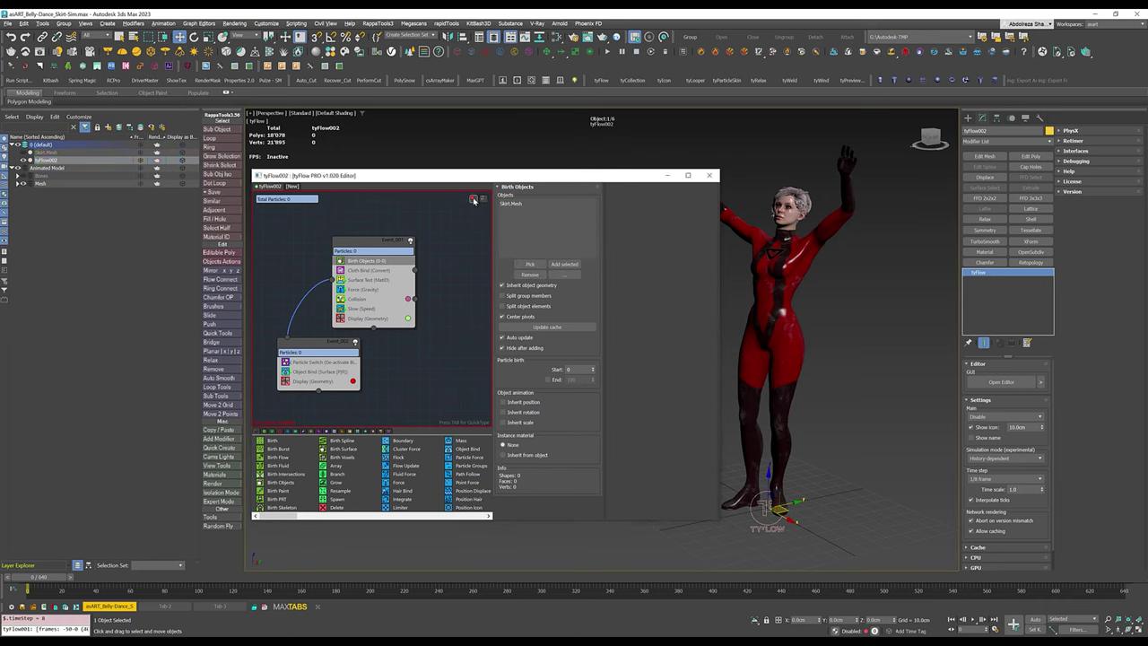
right_click(353, 309)
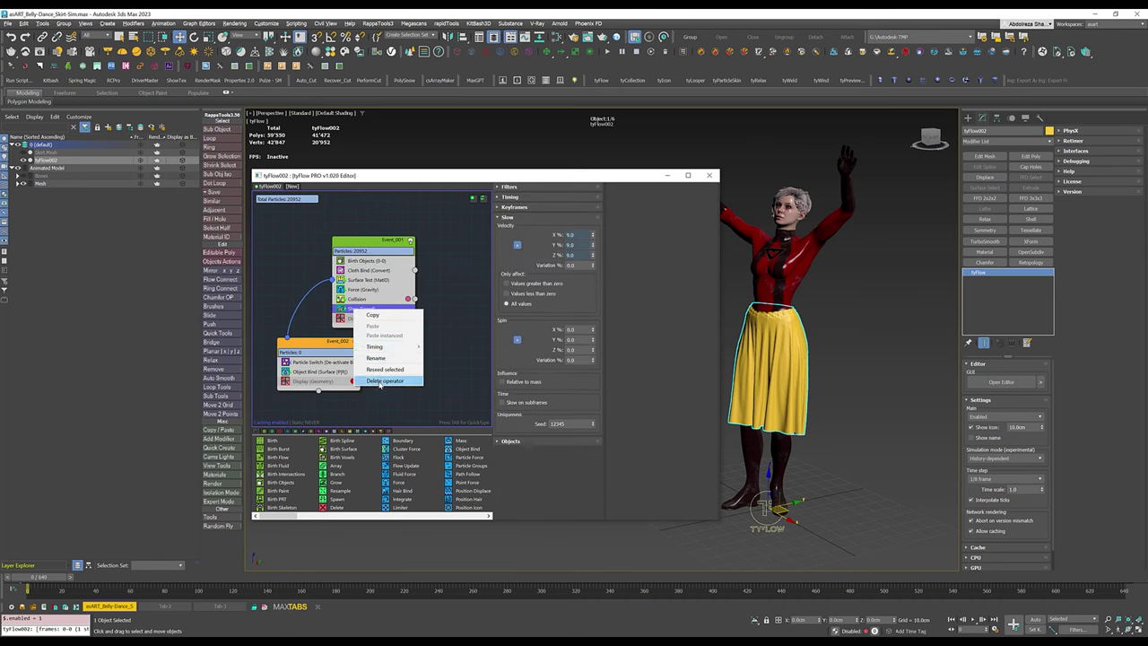
left_click(380, 382)
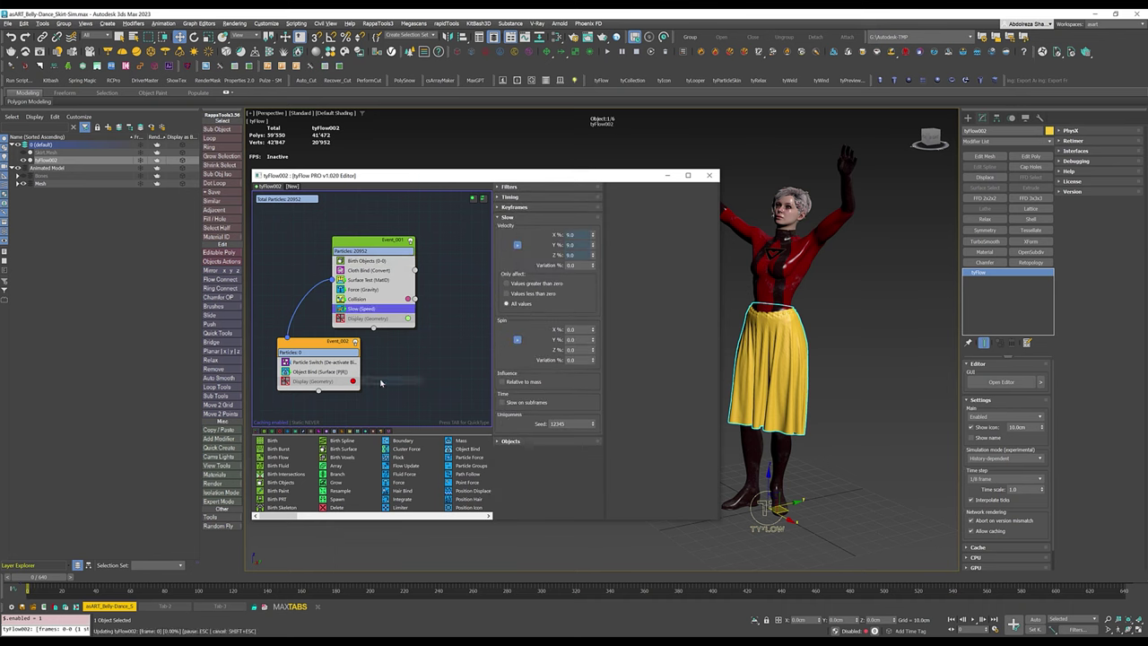
Set Skirt.Mesh as the Surface Test operator's test surface.
left_click(379, 280)
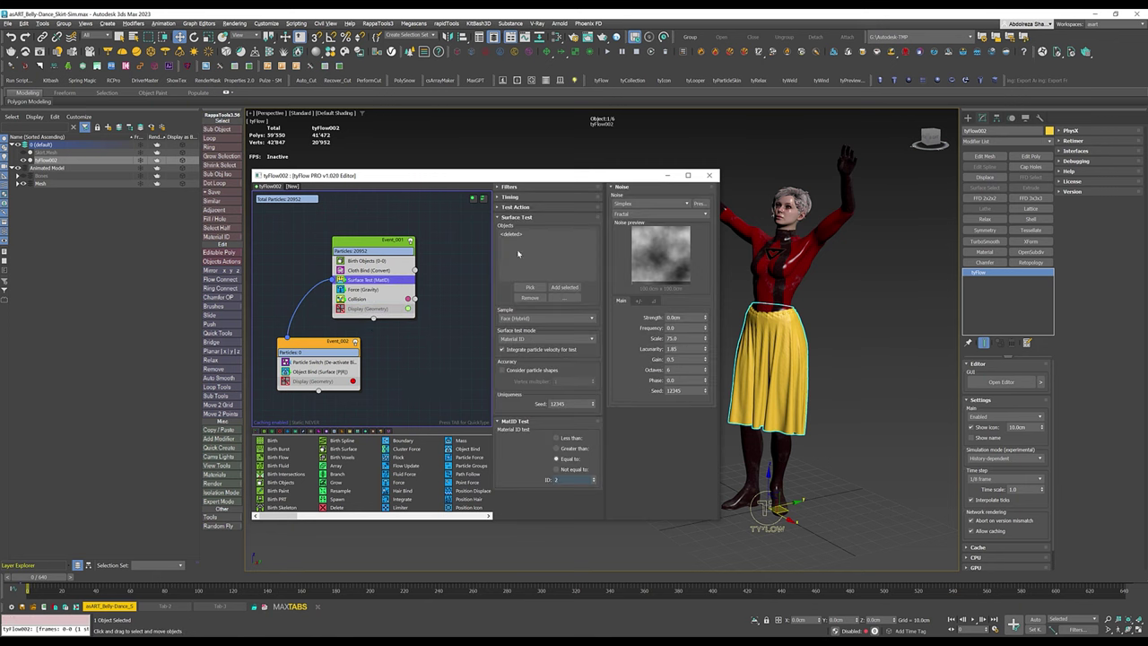
left_click(530, 287)
left_click(58, 153)
left_click(286, 381)
left_click(285, 381)
Run the skirt simulation to the last frame, then return to frame 0.
left_click_drag(364, 248, 358, 238)
middle_click_drag(404, 322, 417, 285)
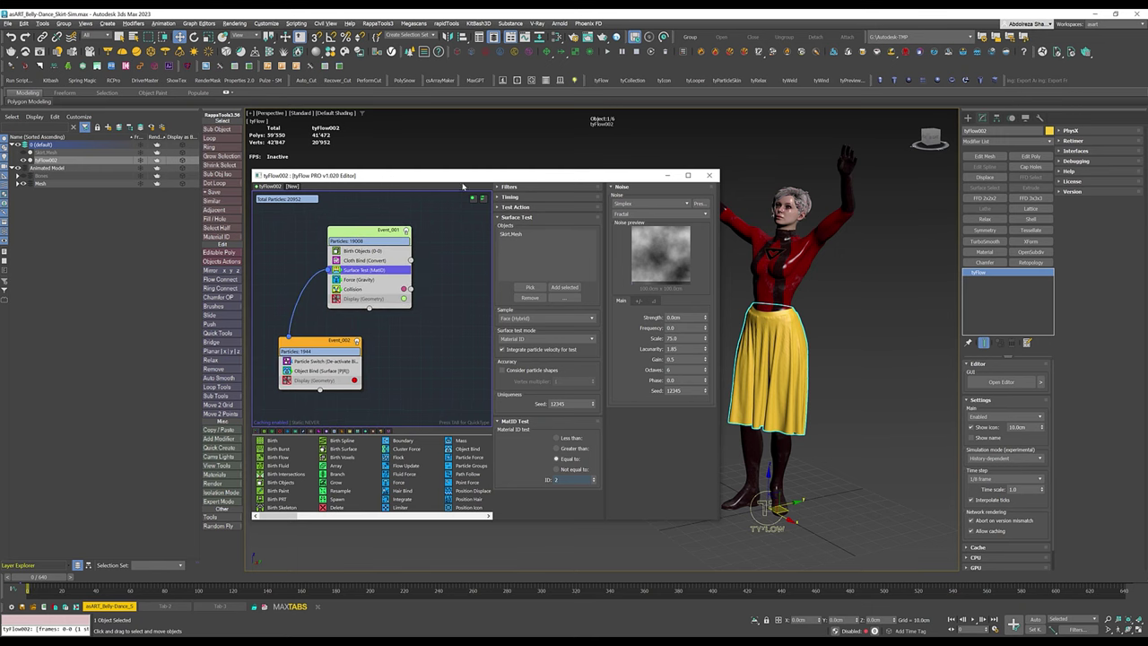
left_click_drag(463, 184, 235, 206)
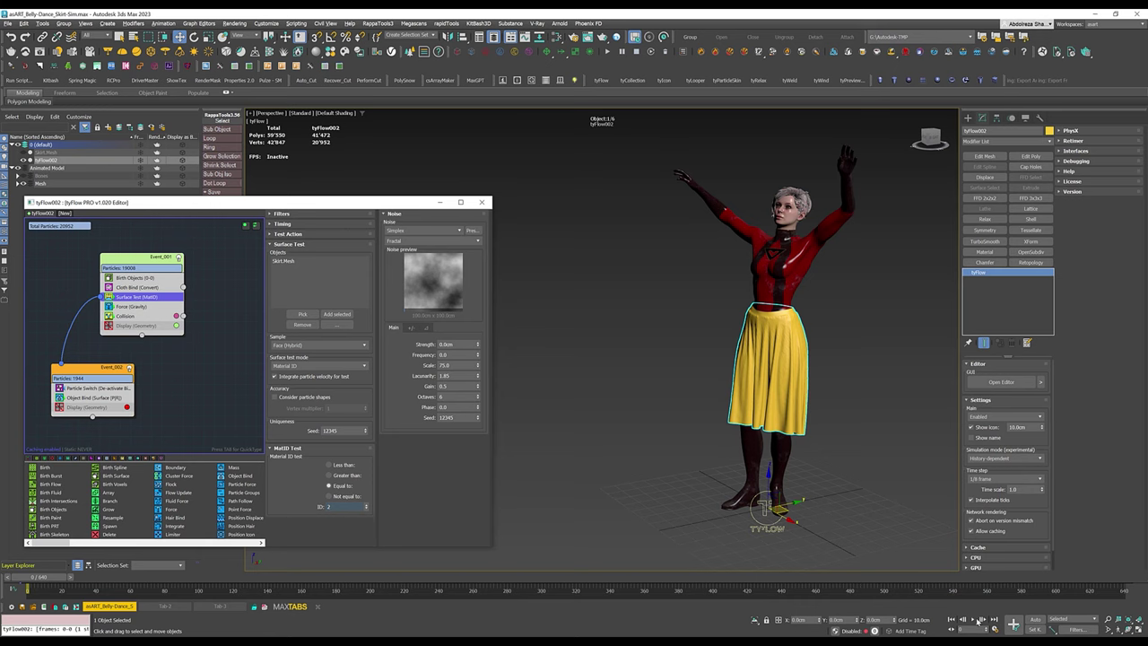
left_click(874, 414)
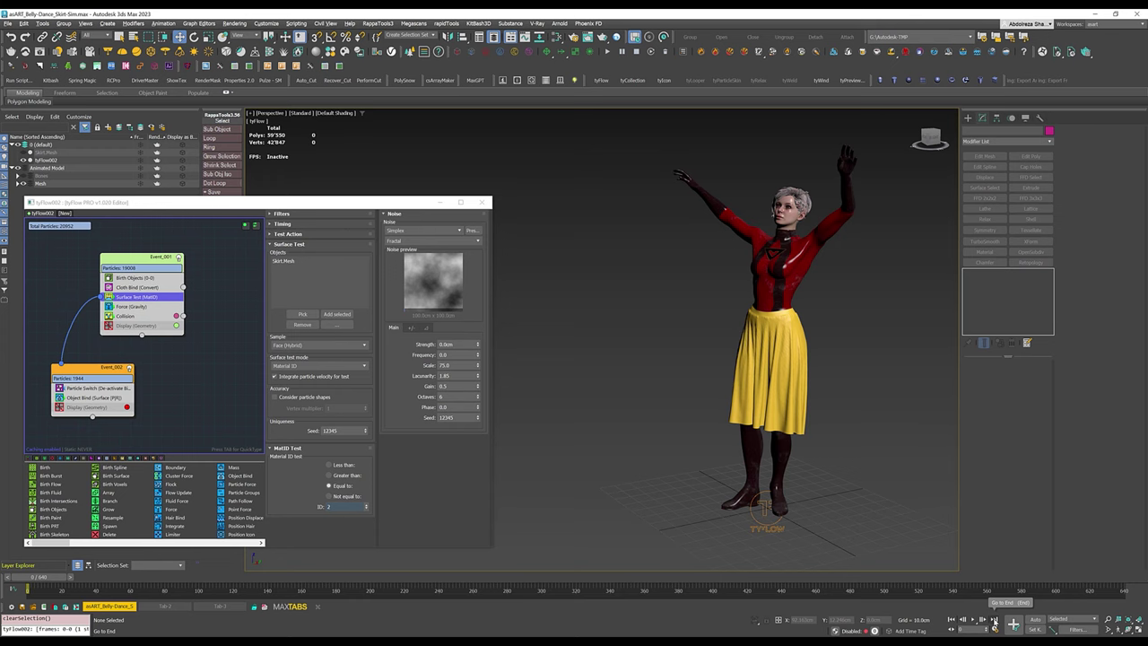
left_click(994, 620)
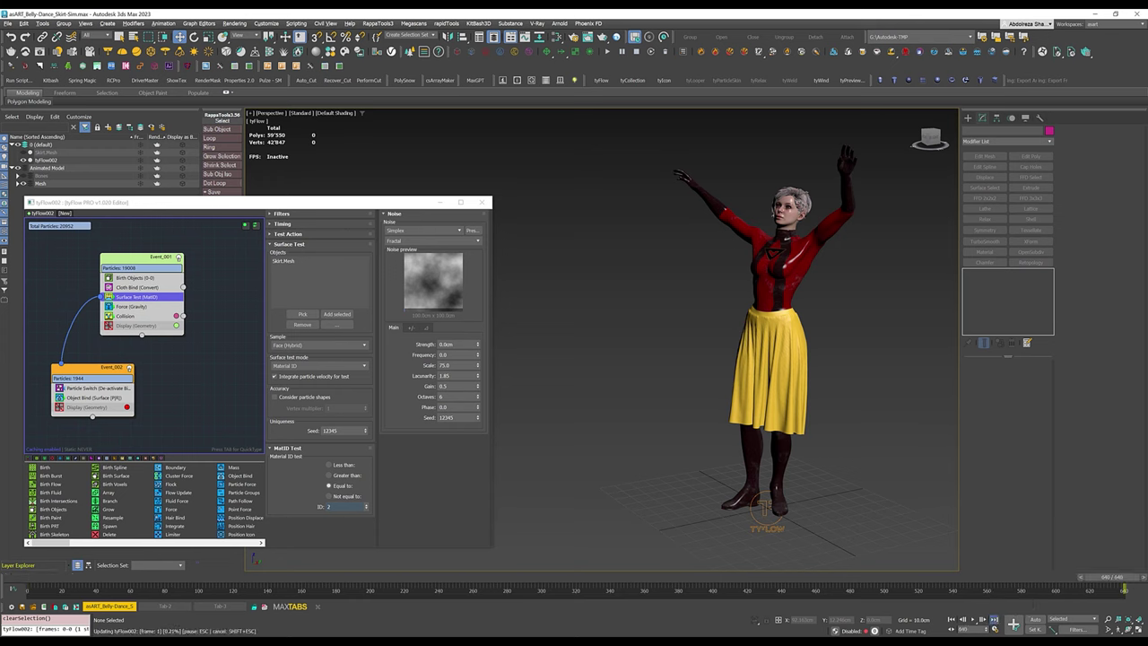
key("Home")
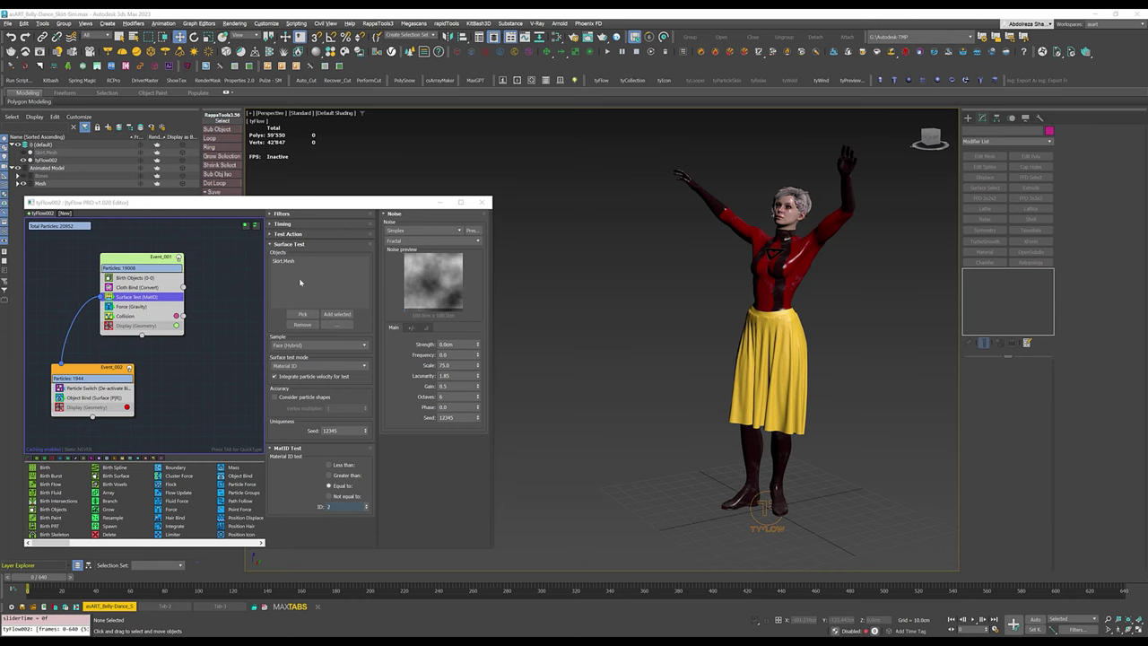
Add an Export Particles event to the tyFlow002 flow.
left_click_drag(273, 204, 444, 165)
left_click(358, 331)
scroll(312, 480, "down", 10)
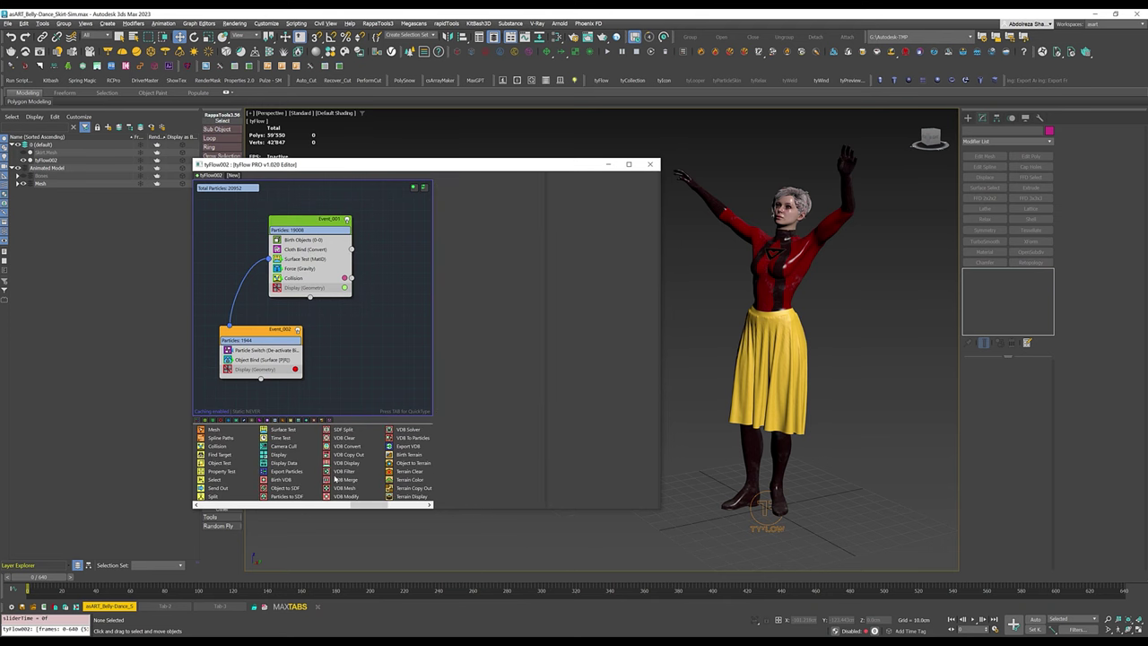
left_click_drag(288, 471, 353, 339)
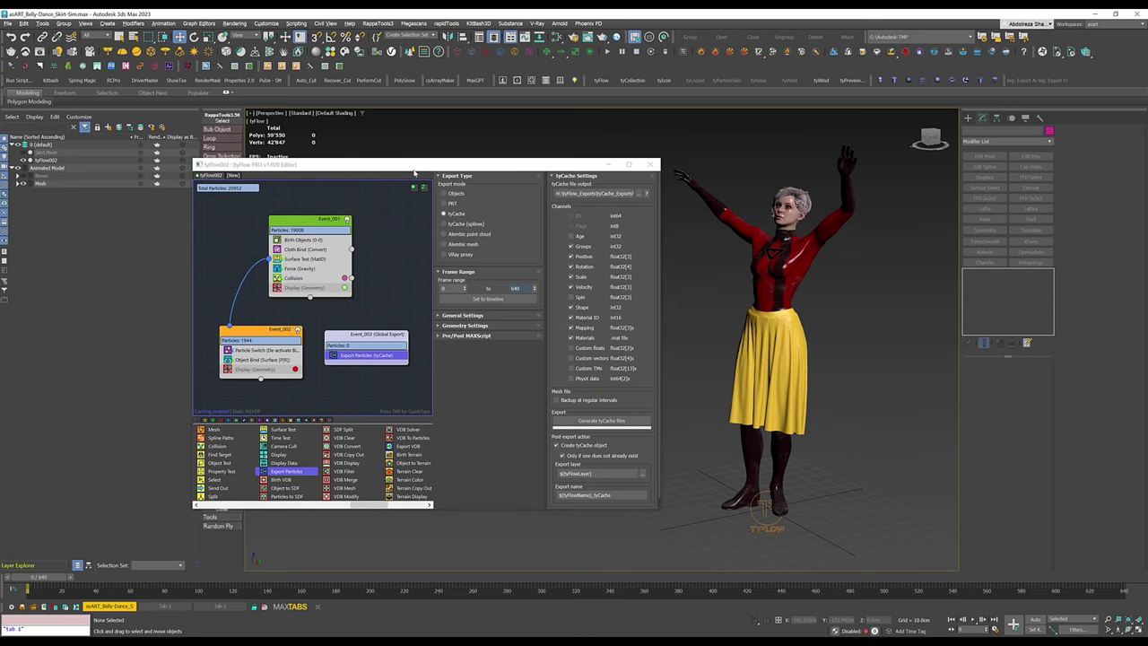
Generate the tyCache files and disable the tyFlow simulation.
left_click_drag(412, 168, 454, 168)
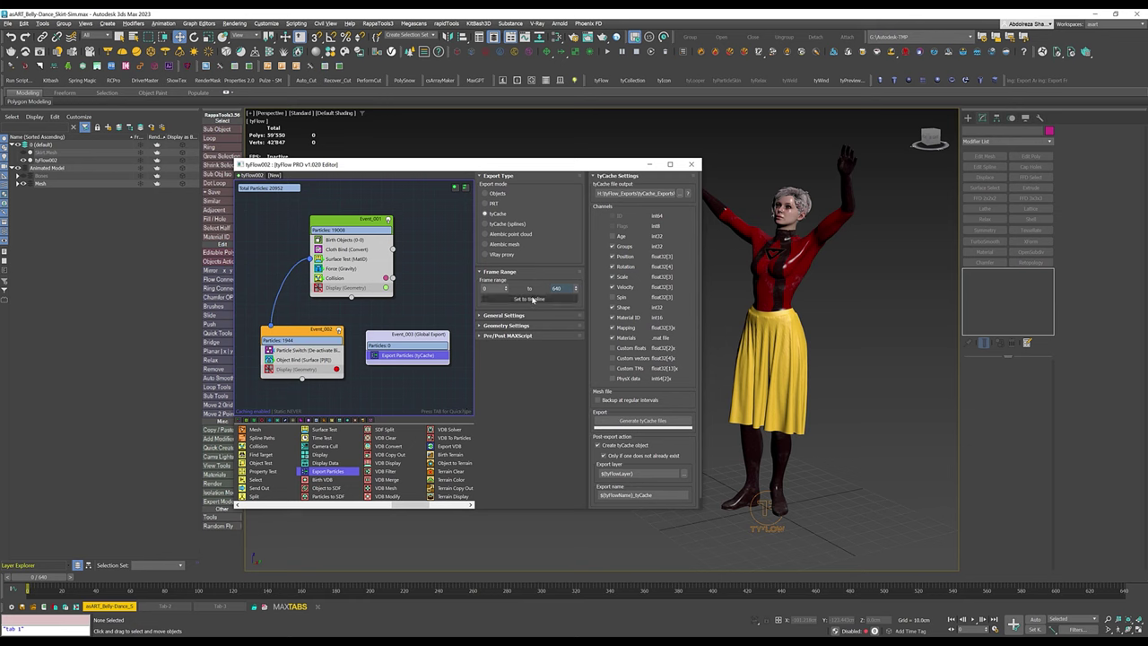
left_click(656, 427)
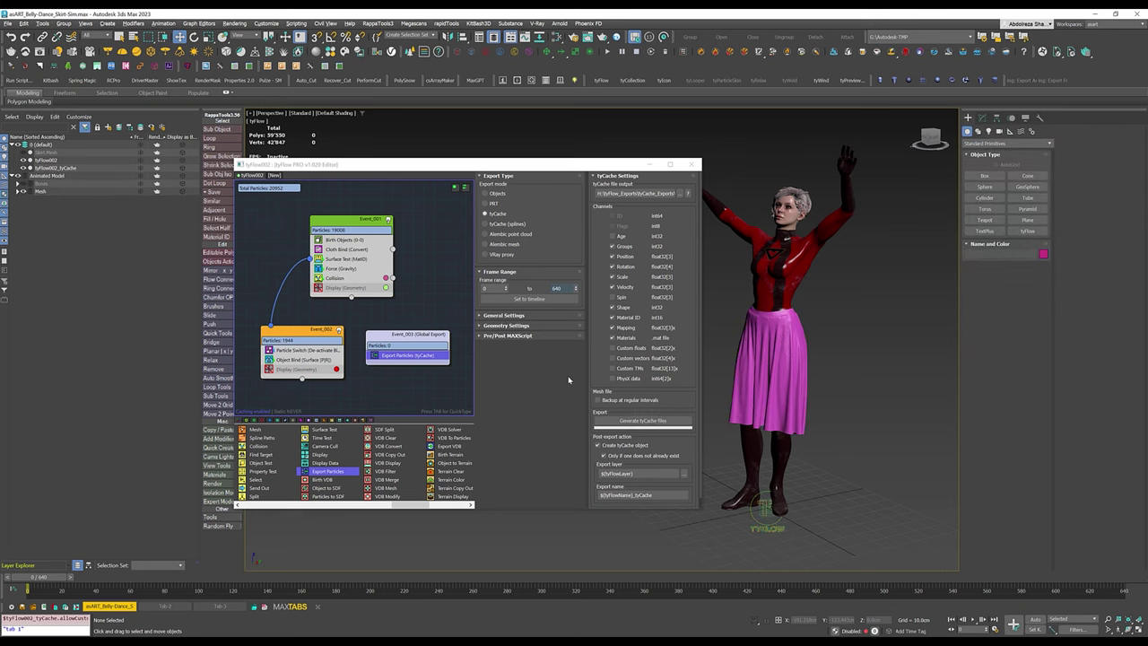
left_click(455, 189)
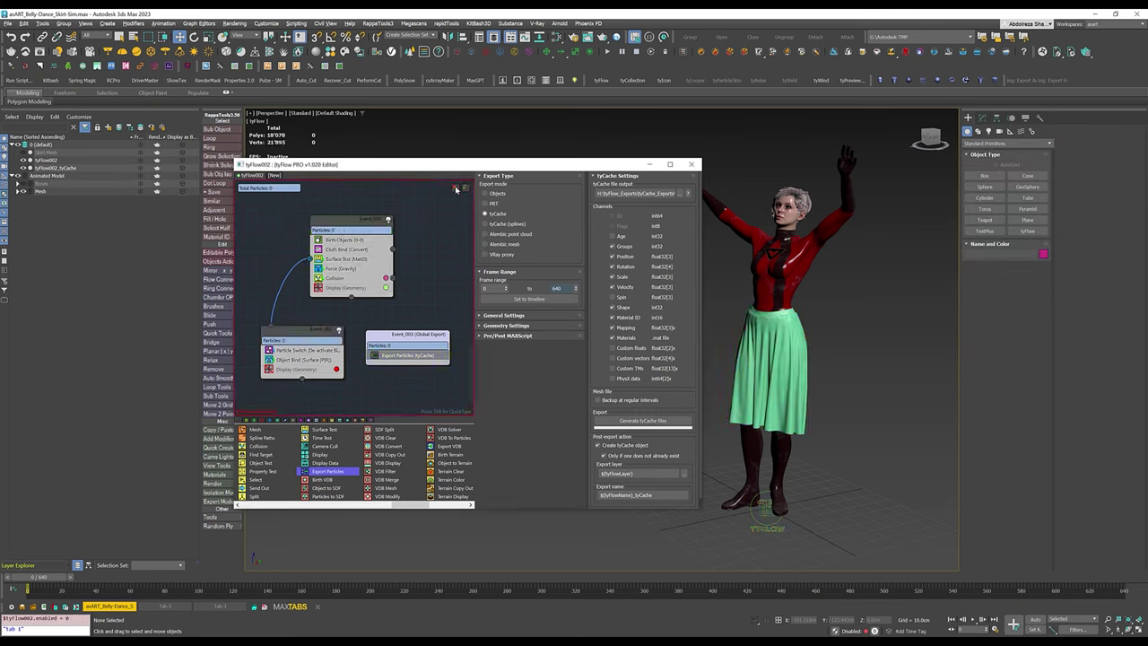
Play back the tyFlow002_tyCache skirt animation, stop at frame 0, and open tyPreview.
left_click(693, 165)
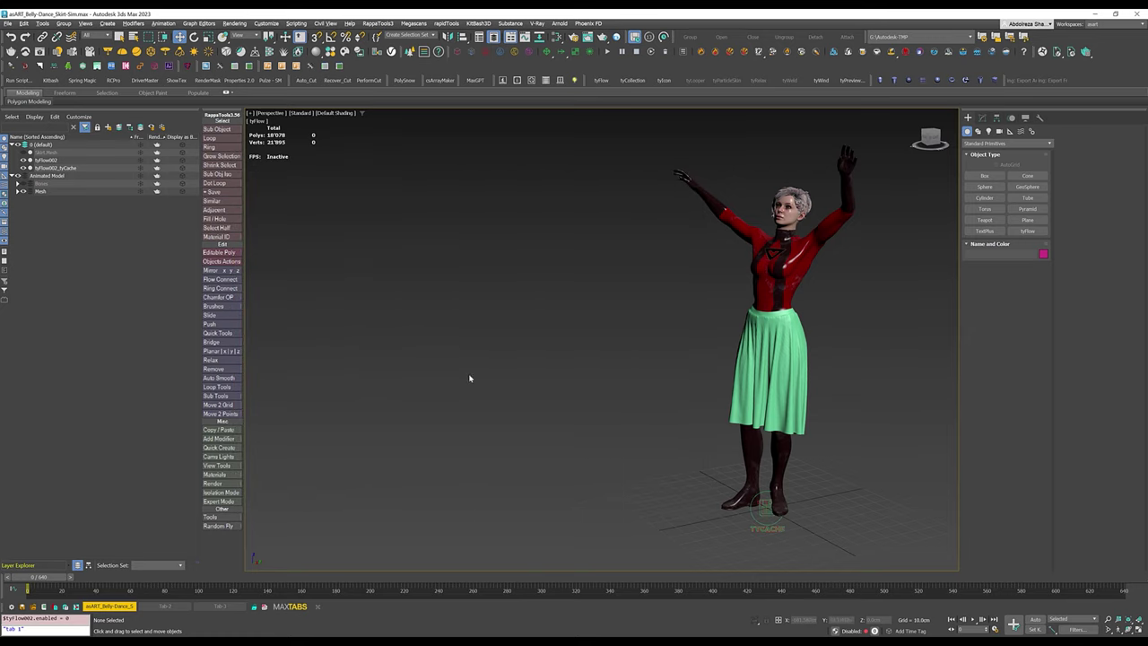
left_click(57, 168)
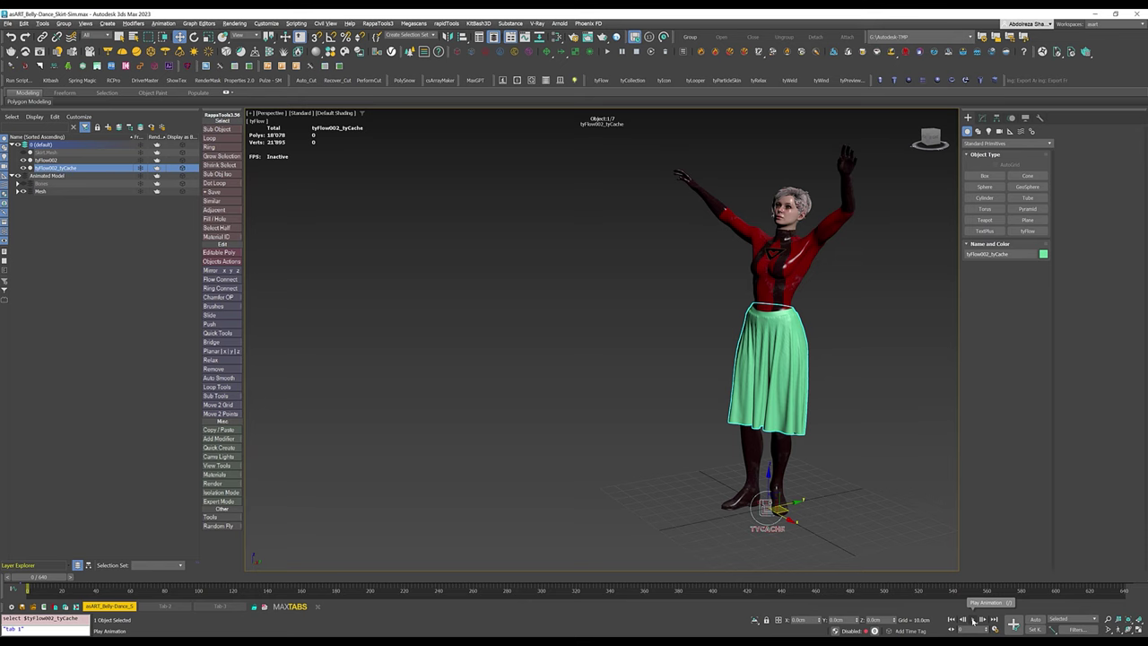
left_click(973, 622)
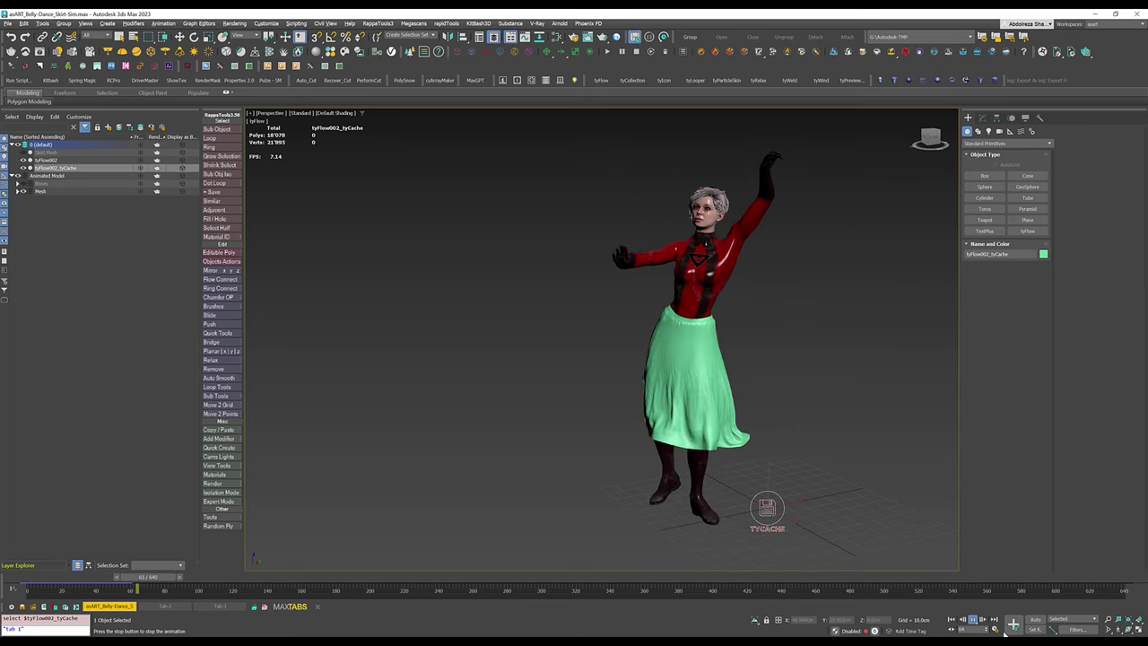
left_click(951, 620)
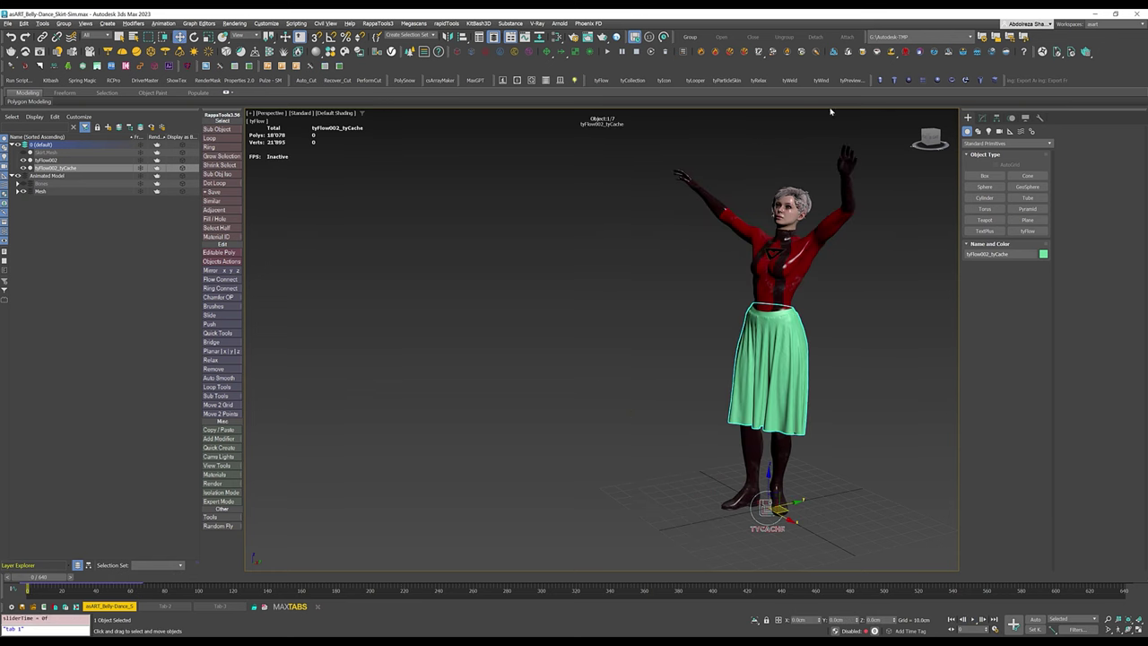
left_click(851, 79)
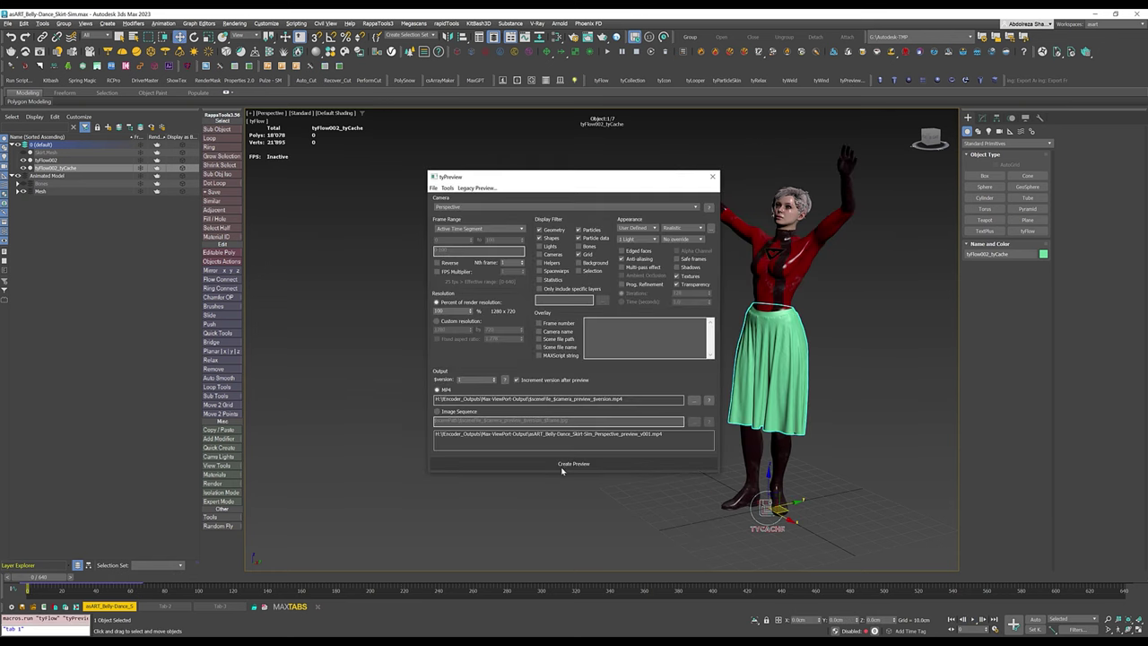
Render the tyPreview viewport video asART_Belly-Dance_Skirt-Sim_Perspective_preview_v001 and watch it.
left_click(564, 466)
left_click(937, 447)
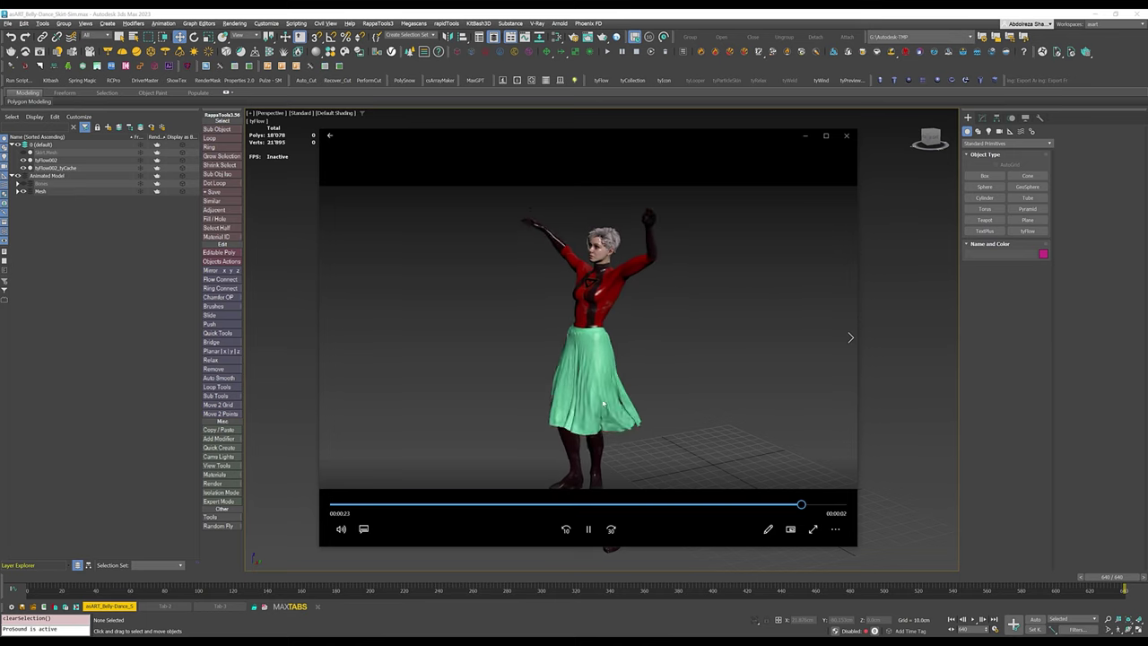
Close the video player and view the skirt's edged-faces mesh around frame 595.
left_click(851, 140)
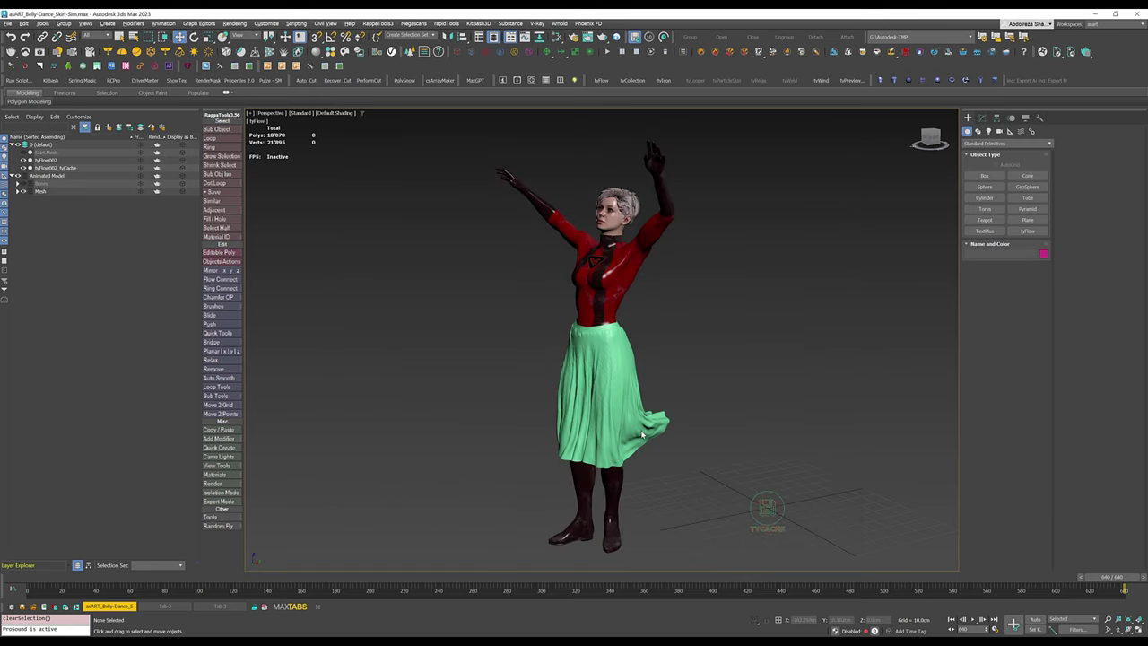
key("F4")
scroll(639, 437, "up", 6)
scroll(628, 442, "down", 4)
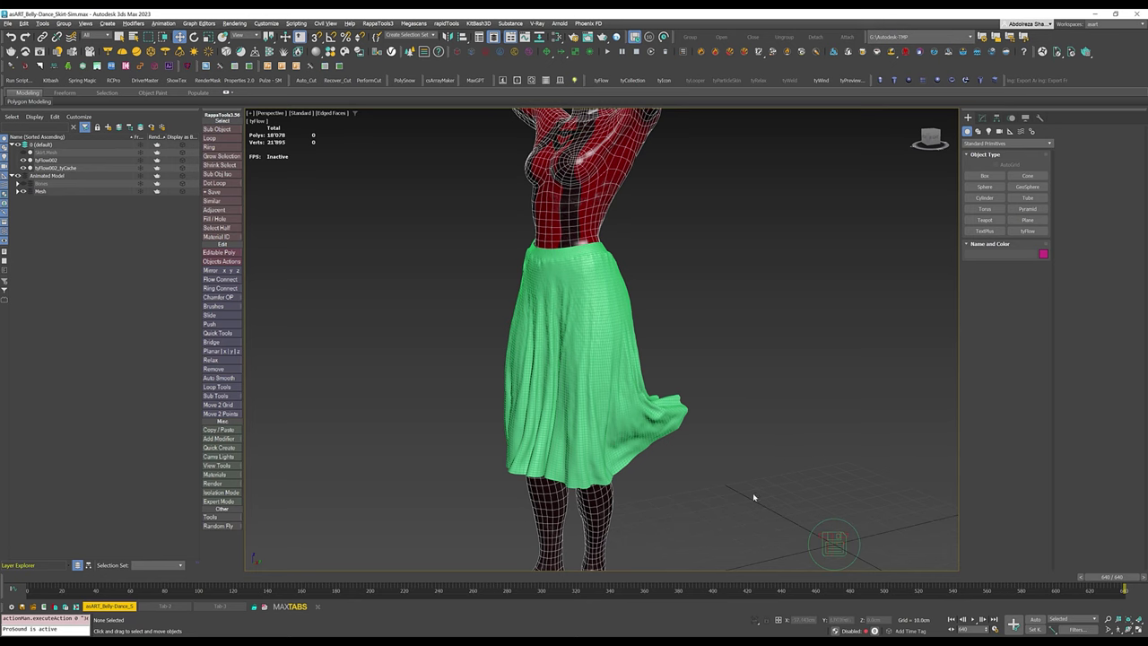
left_click_drag(1103, 577, 33, 563)
Zoom out to frame the whole dancer and turn off edged faces.
key("w")
scroll(648, 428, "down", 4)
middle_click_drag(649, 427, 634, 427)
key("F4")
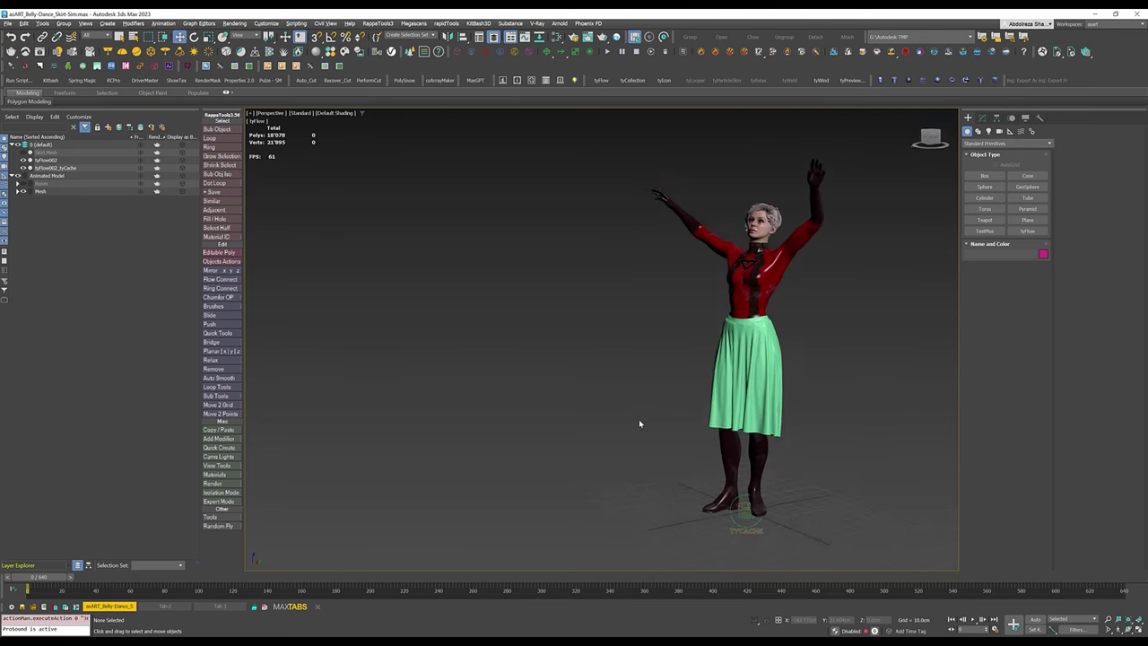